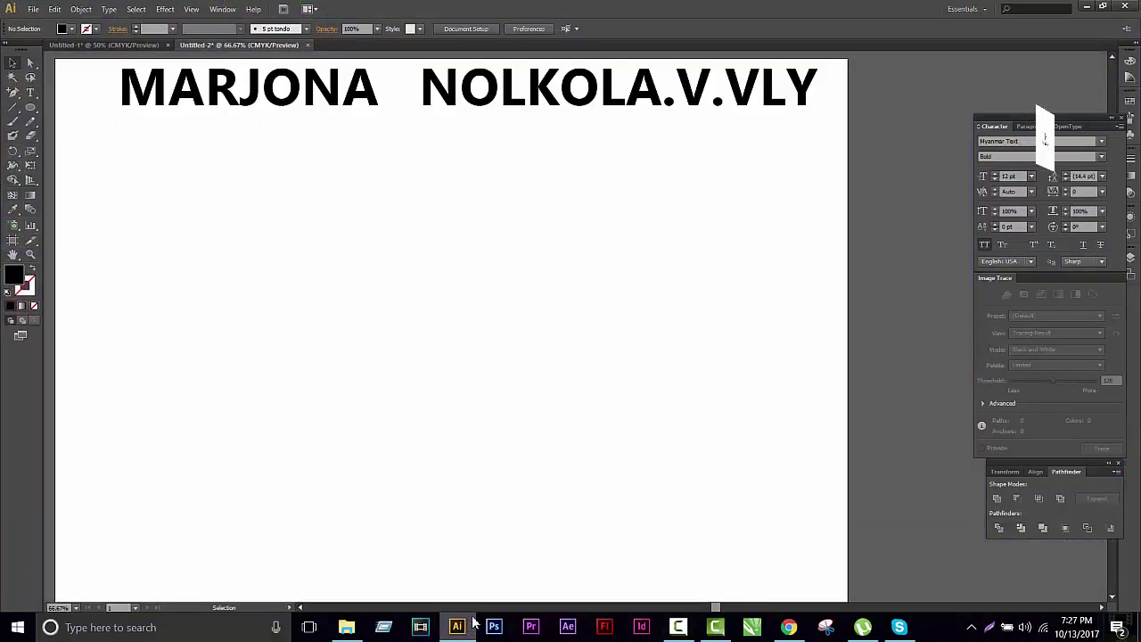
Step: Draw a large black circle with the Ellipse Tool just below the title text
mouse_move(339, 240)
mouse_down()
mouse_move(478, 247)
mouse_move(400, 229)
mouse_up()
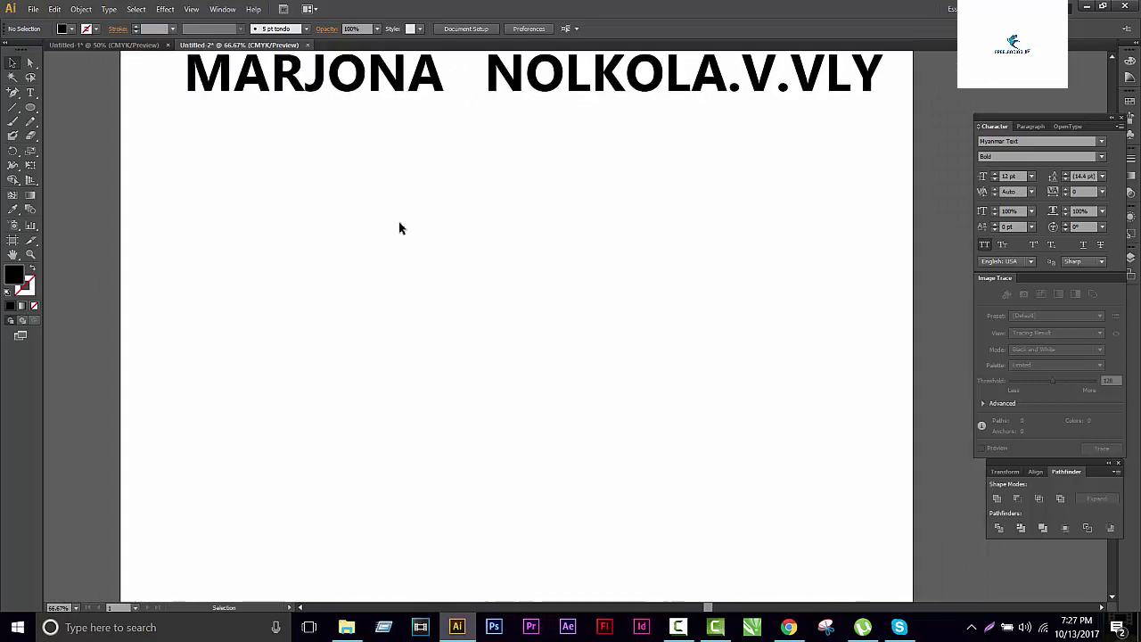
click(29, 108)
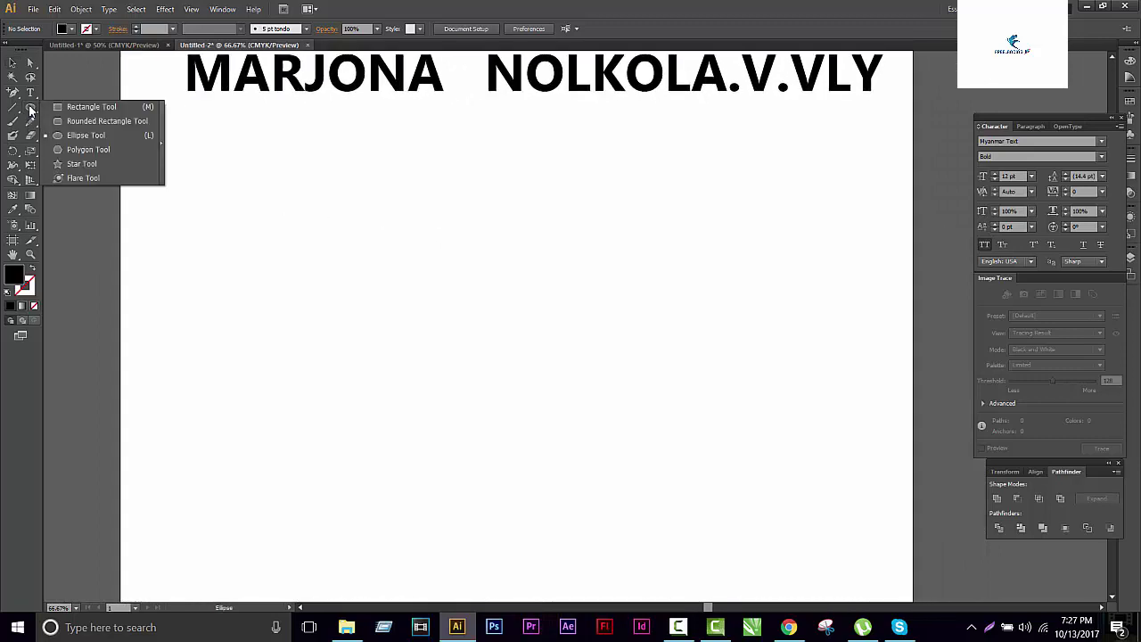
click(65, 135)
drag(381, 250, 524, 393)
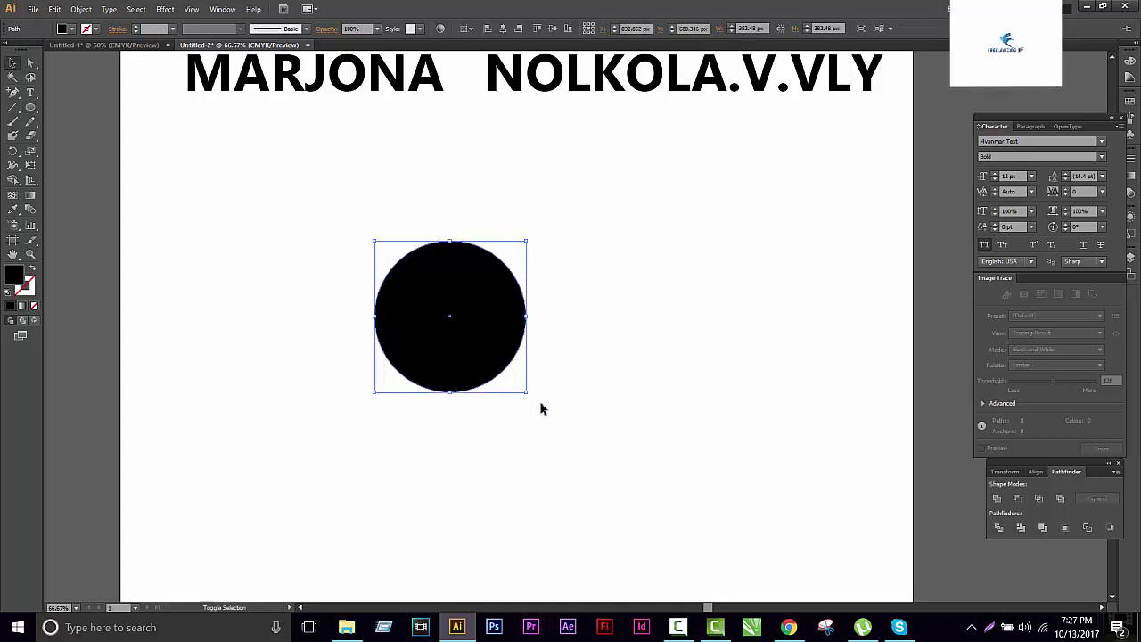
drag(526, 392, 581, 444)
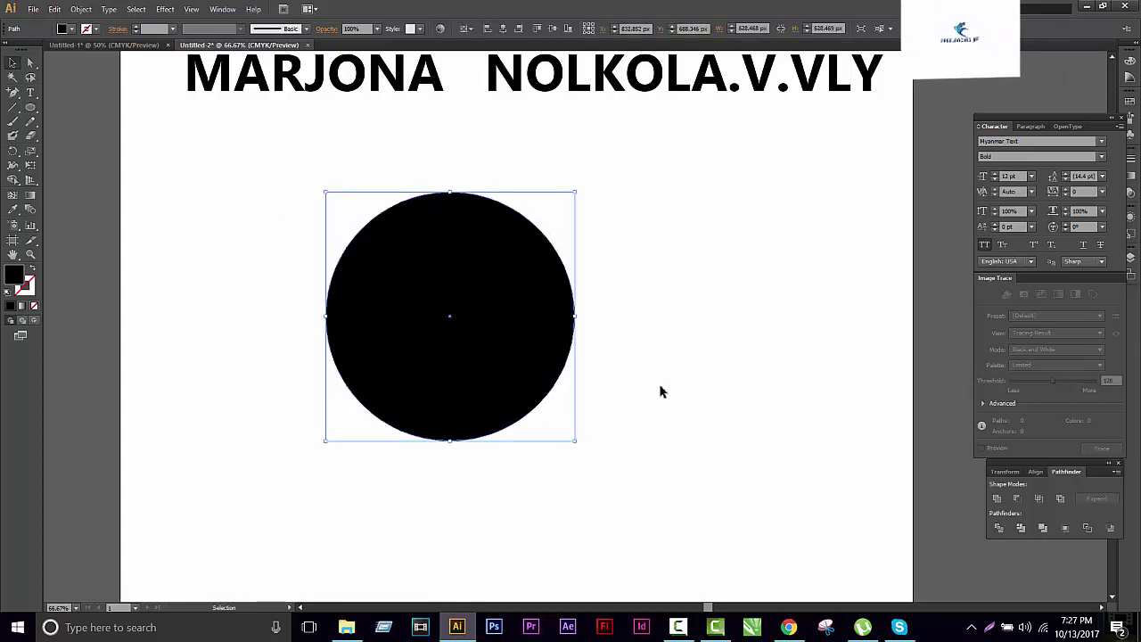
drag(437, 294, 439, 257)
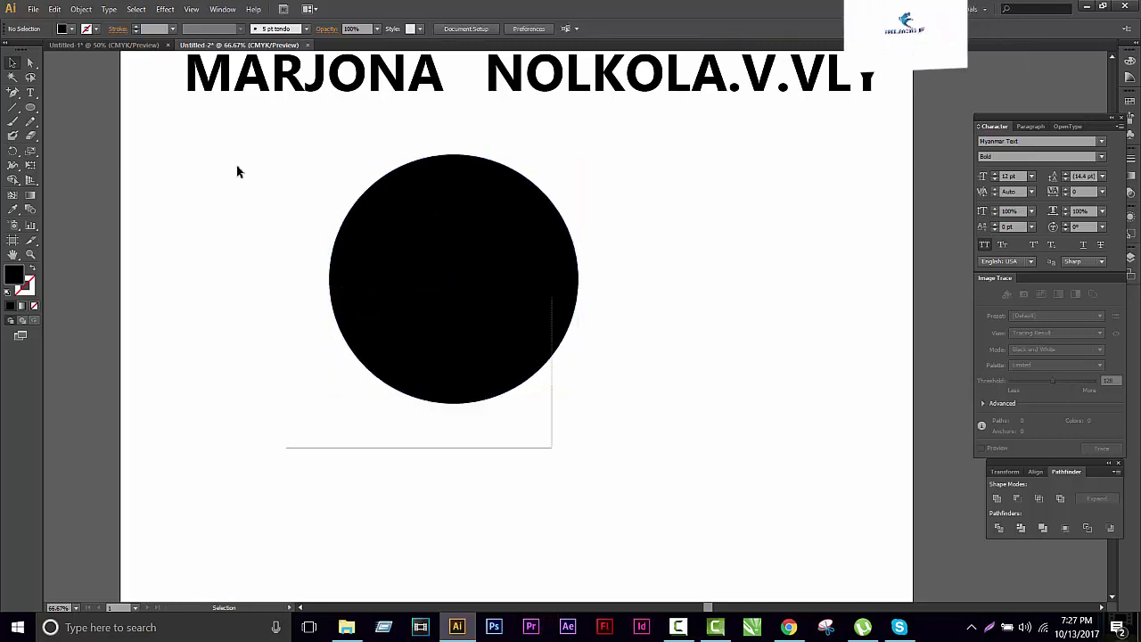
Step: Copy the circle, Paste in Back a duplicate, and drag it to the left
click(54, 9)
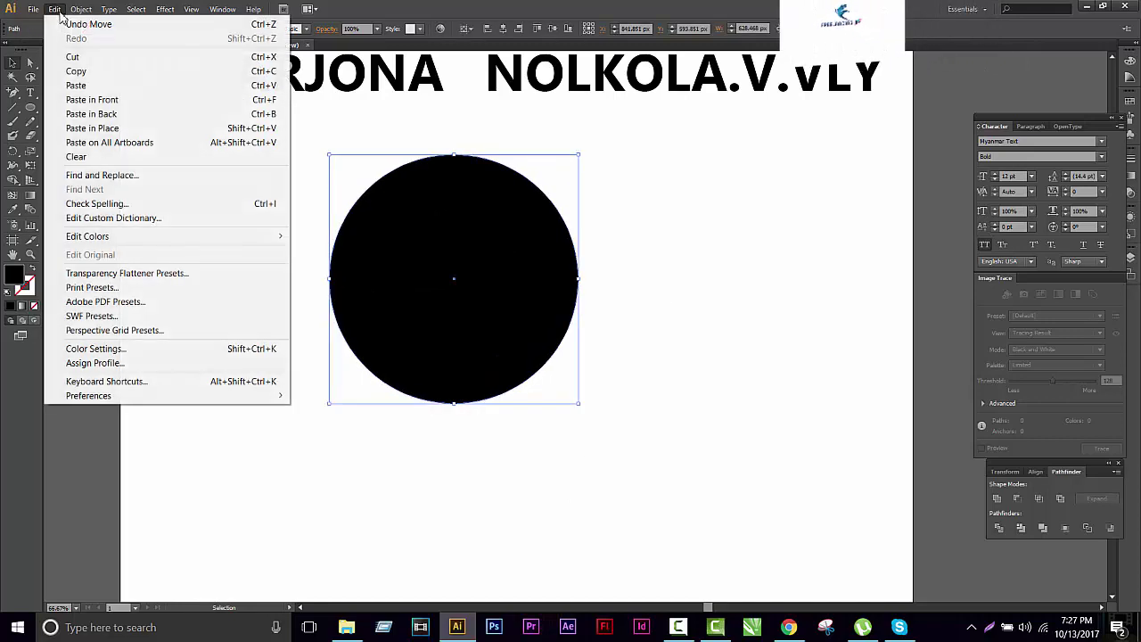
click(80, 71)
click(55, 10)
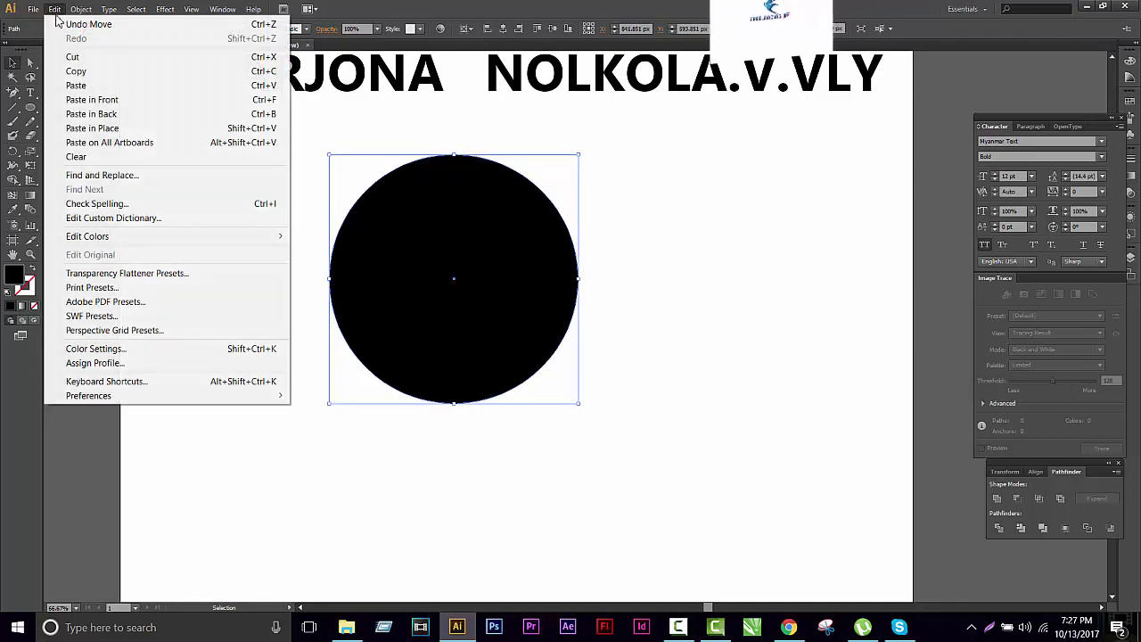
click(101, 114)
drag(491, 267, 224, 275)
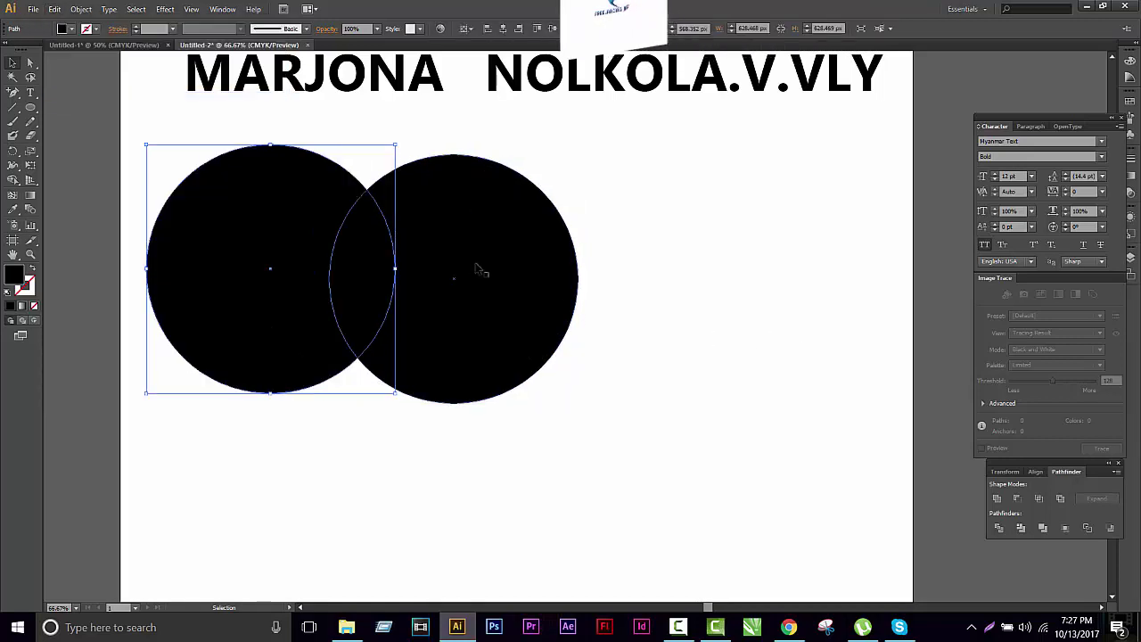
drag(580, 286, 645, 288)
Step: Undo the duplicate and the trial move, leaving one circle in place, then deselect
key(ctrl+z)
key(a)
key(v)
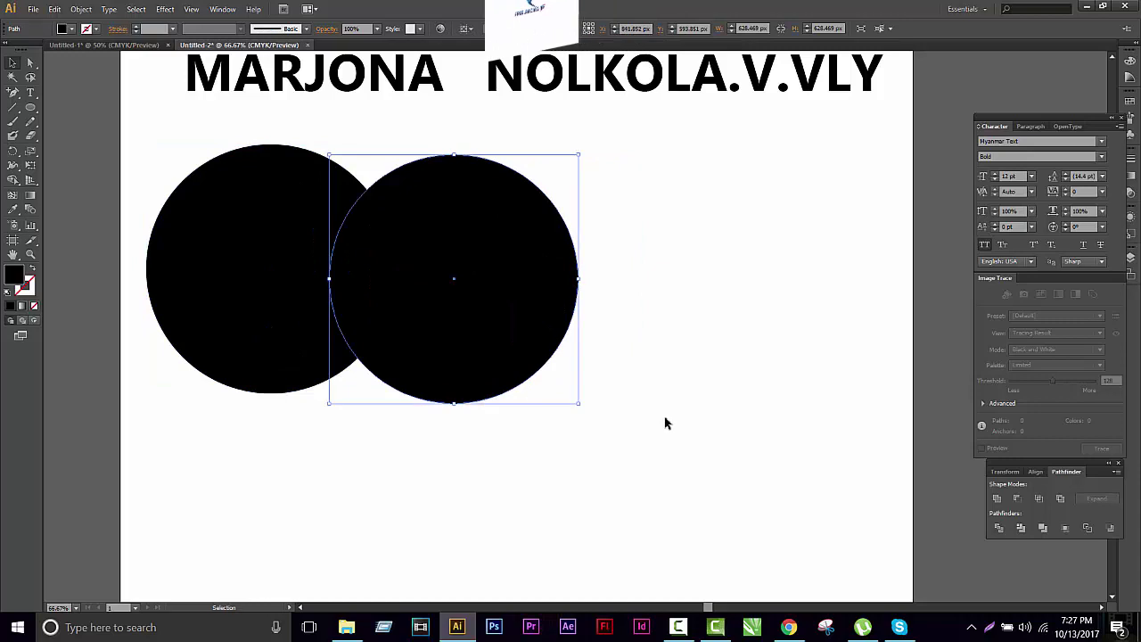
key(ctrl+z)
click(446, 276)
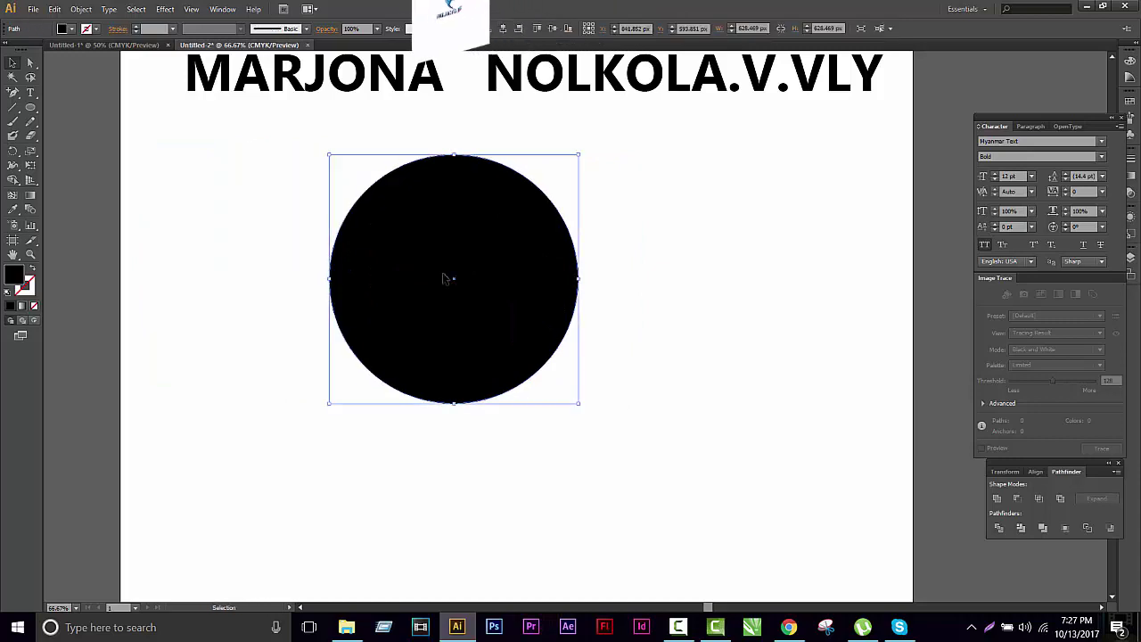
drag(445, 278, 385, 483)
key(ctrl+z)
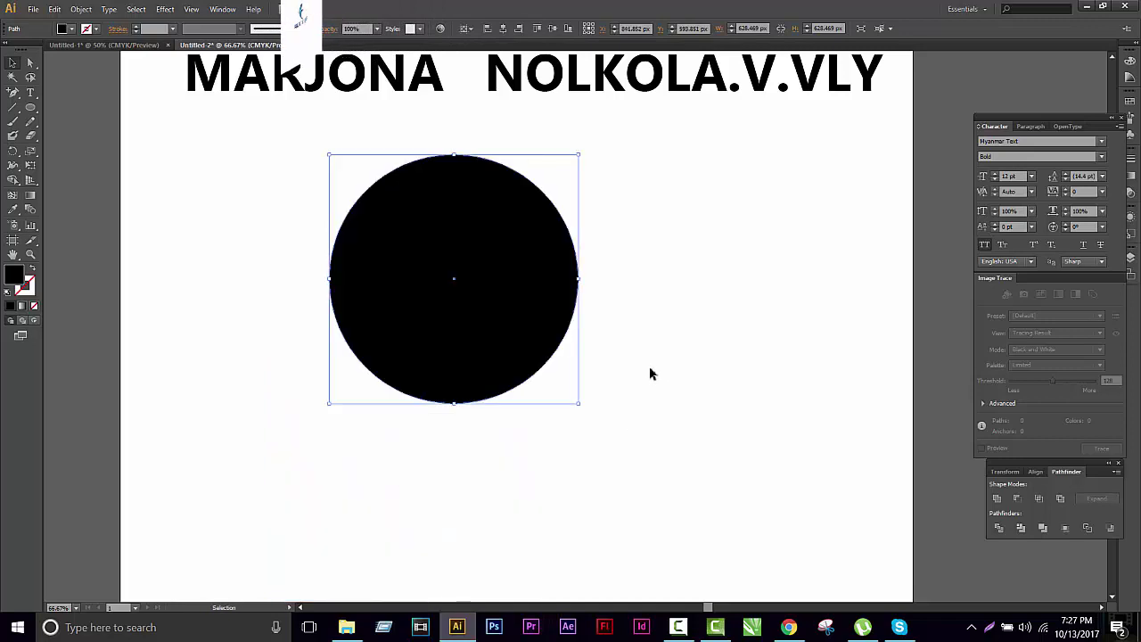
scroll(651, 374, up, 2)
click(678, 294)
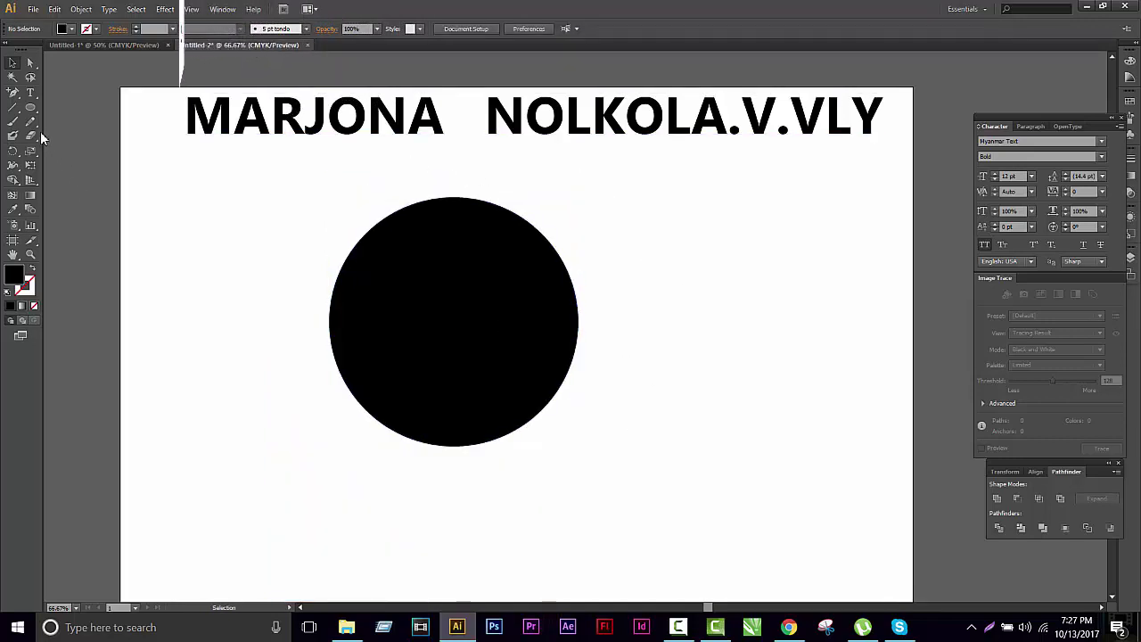
Step: Select the word MARJONA in the title line
click(31, 94)
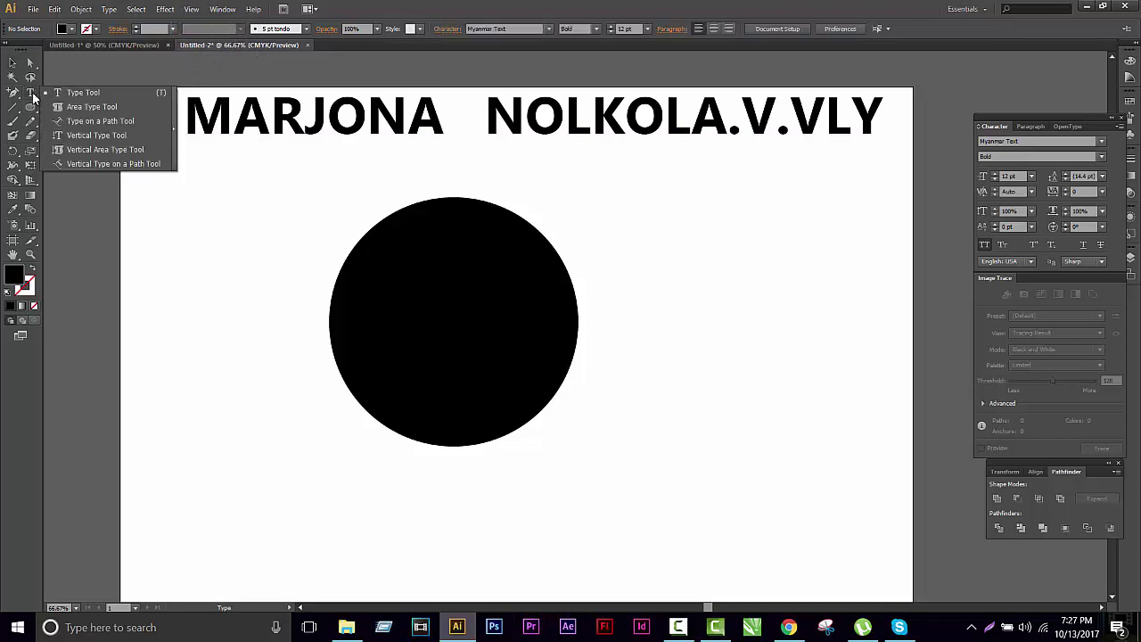
click(85, 122)
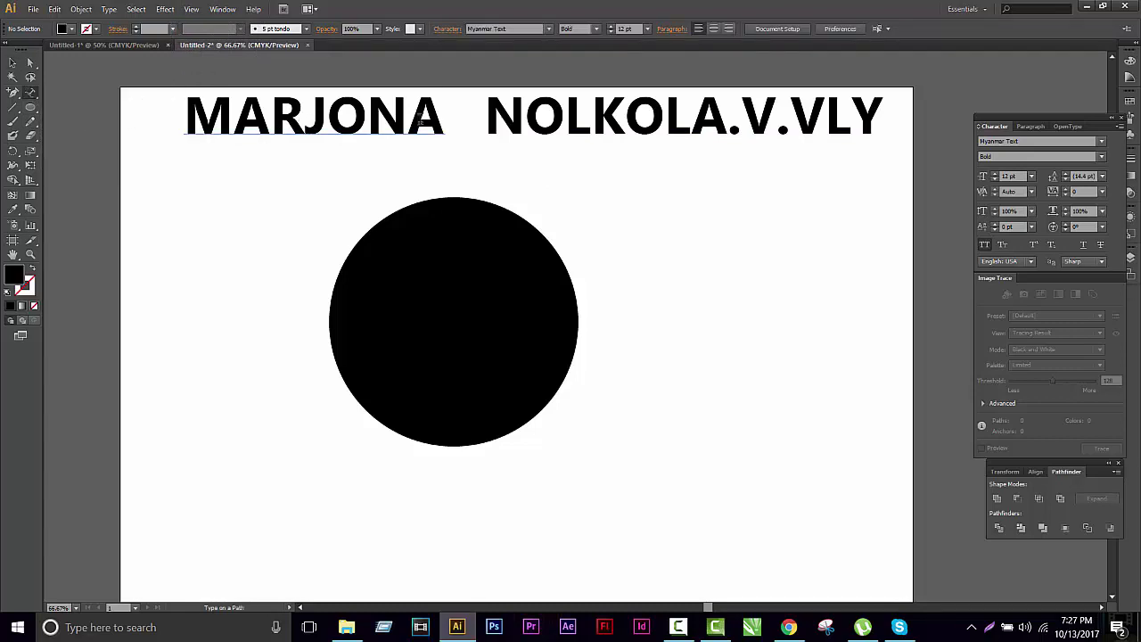
double_click(408, 119)
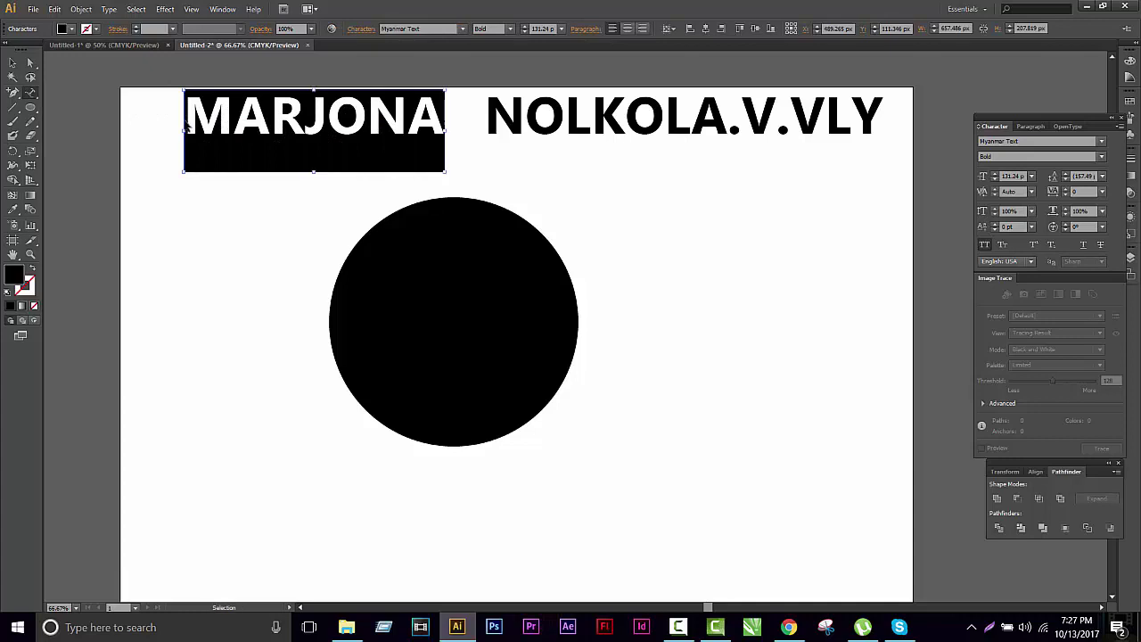
click(11, 64)
Step: Paste MARJONA as path text starting at the circle's left edge
click(458, 267)
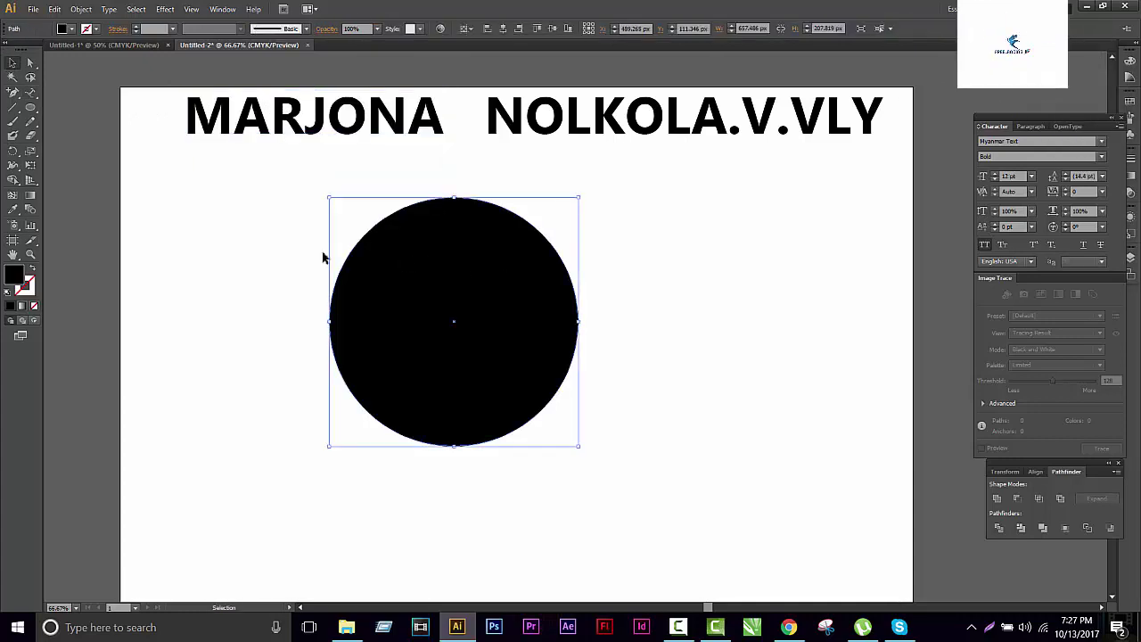
click(34, 122)
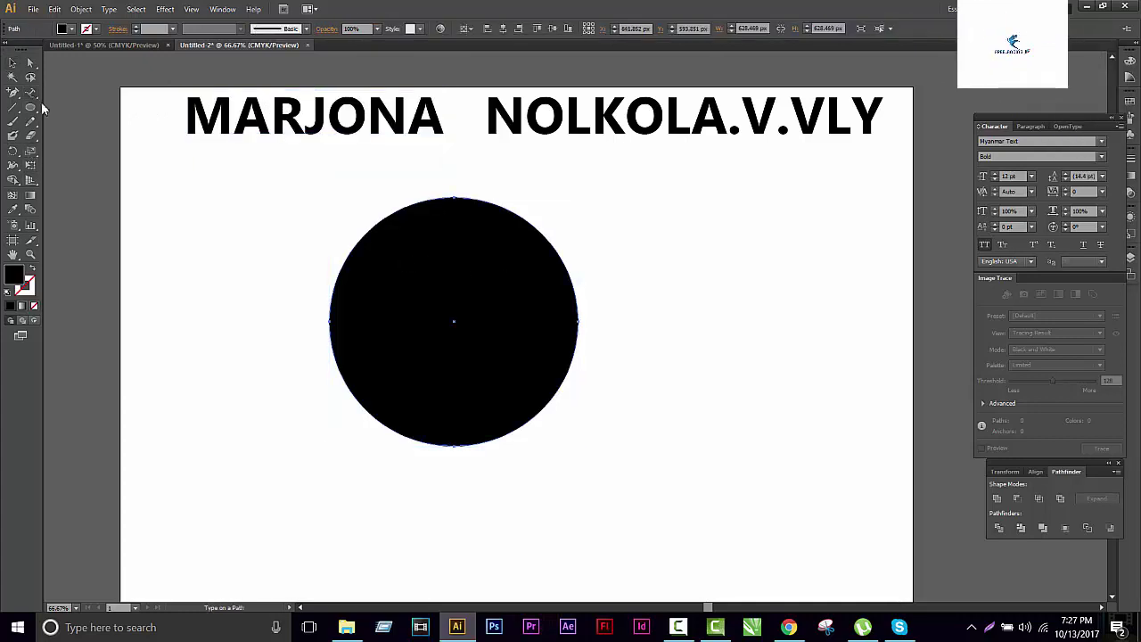
click(329, 317)
key(ctrl+v)
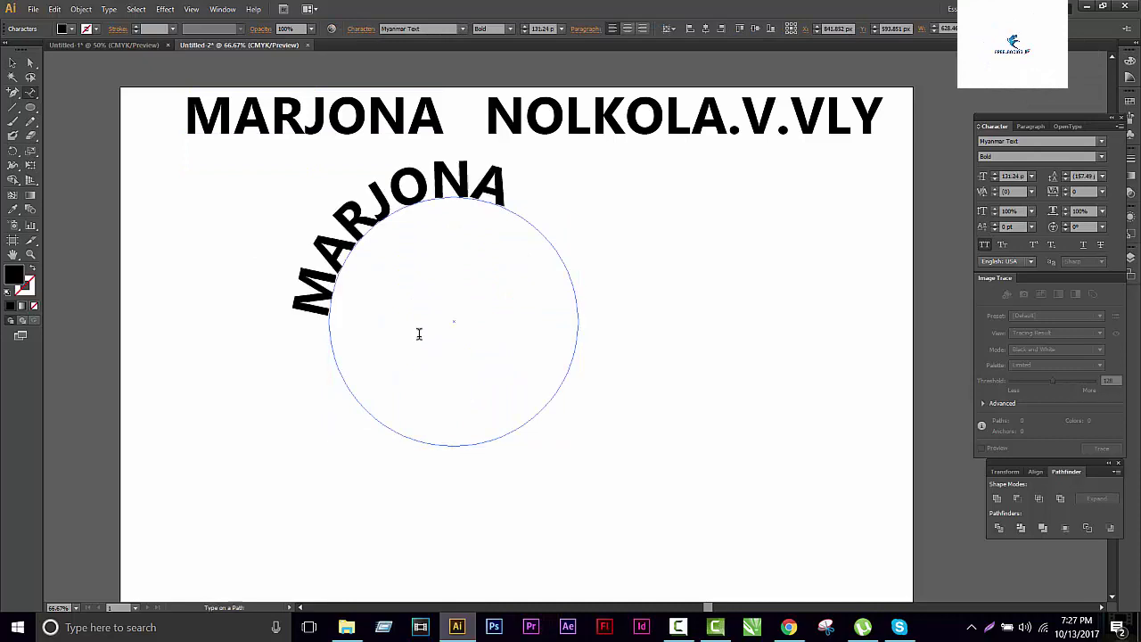
click(12, 64)
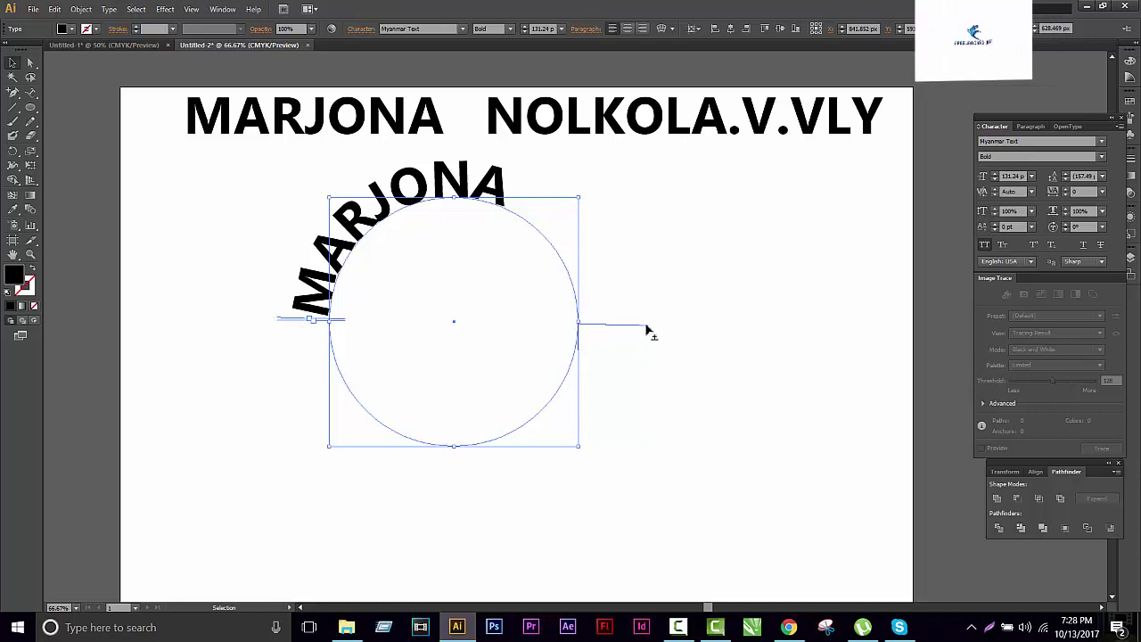
Step: Slide the MARJONA path text around the circle to test different placements
mouse_move(644, 327)
mouse_down()
mouse_move(537, 339)
mouse_move(648, 314)
mouse_up()
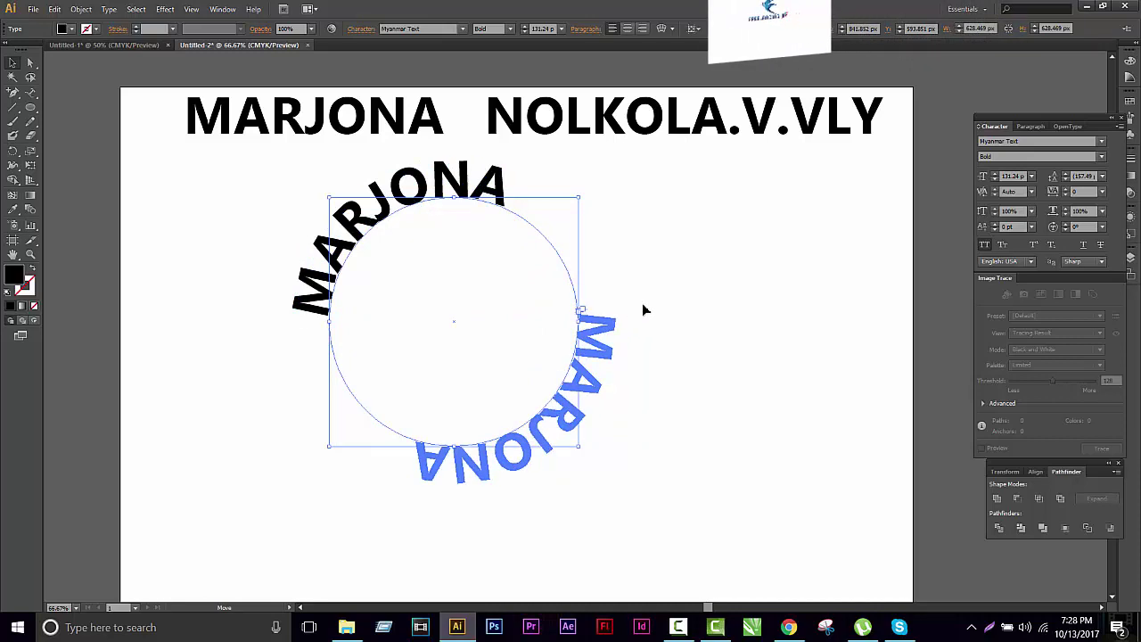
drag(648, 314, 683, 331)
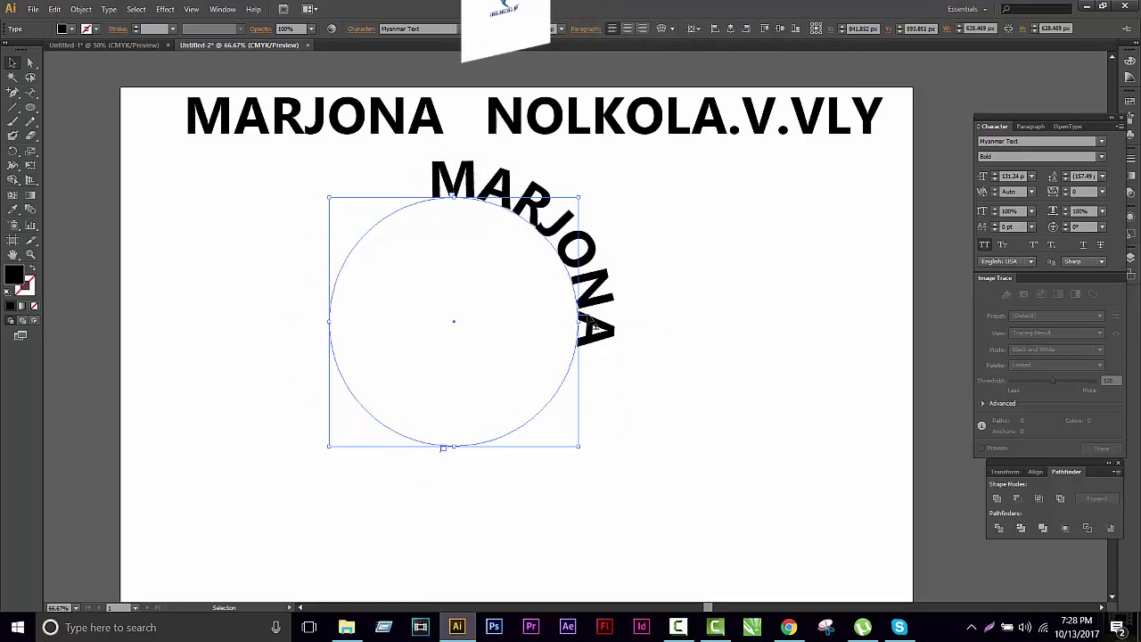
drag(582, 319, 593, 277)
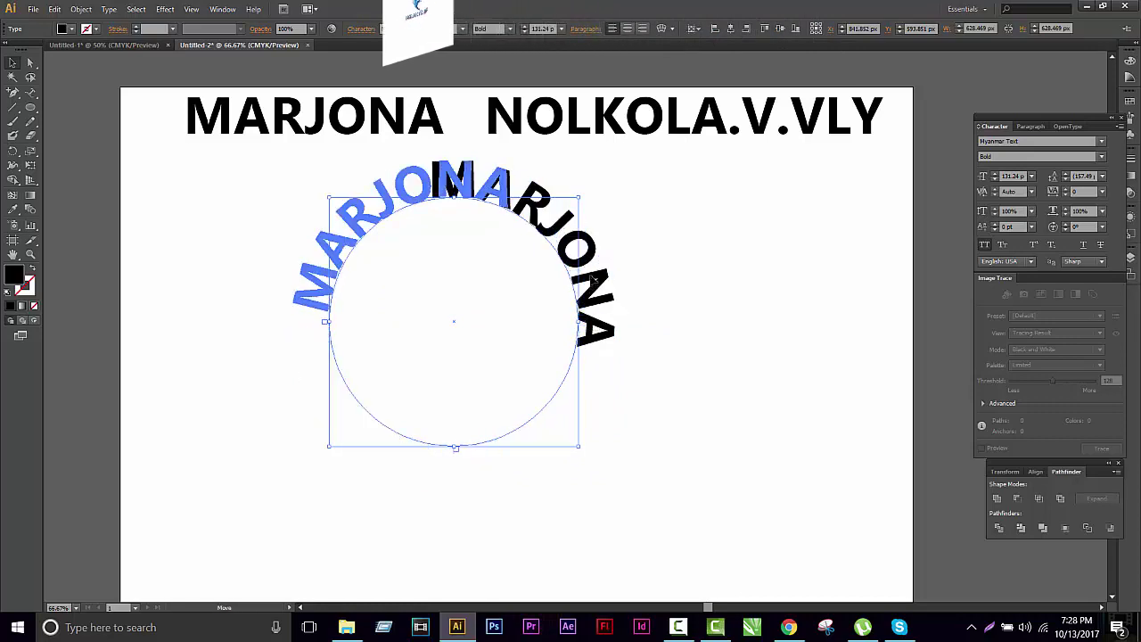
drag(594, 278, 453, 194)
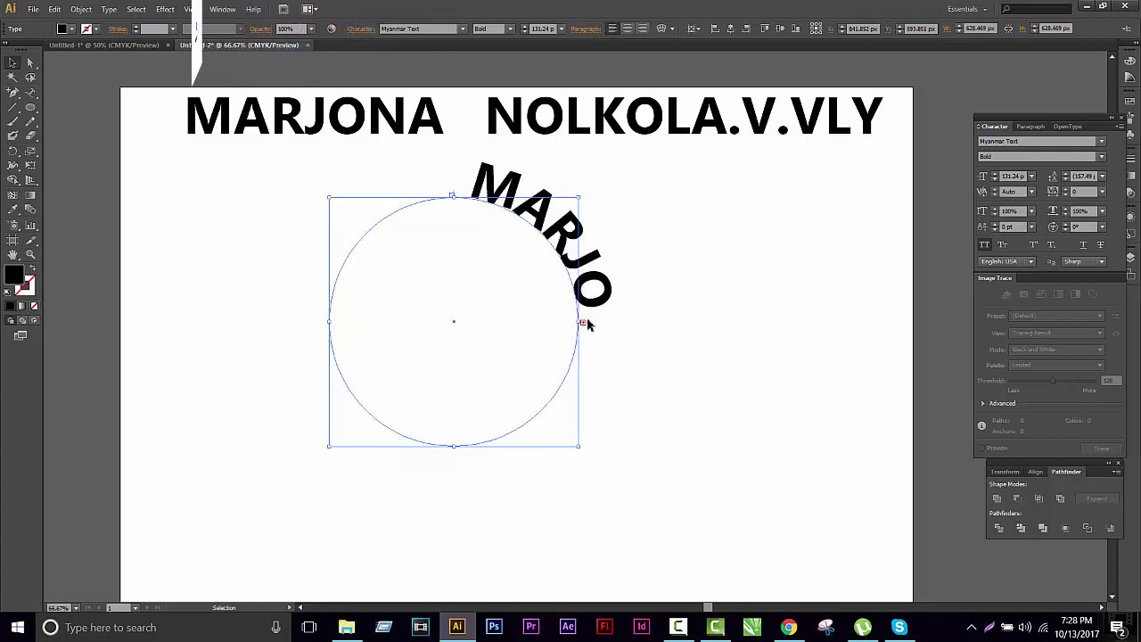
mouse_move(587, 322)
mouse_down()
mouse_move(360, 410)
mouse_move(339, 372)
mouse_move(332, 301)
mouse_up()
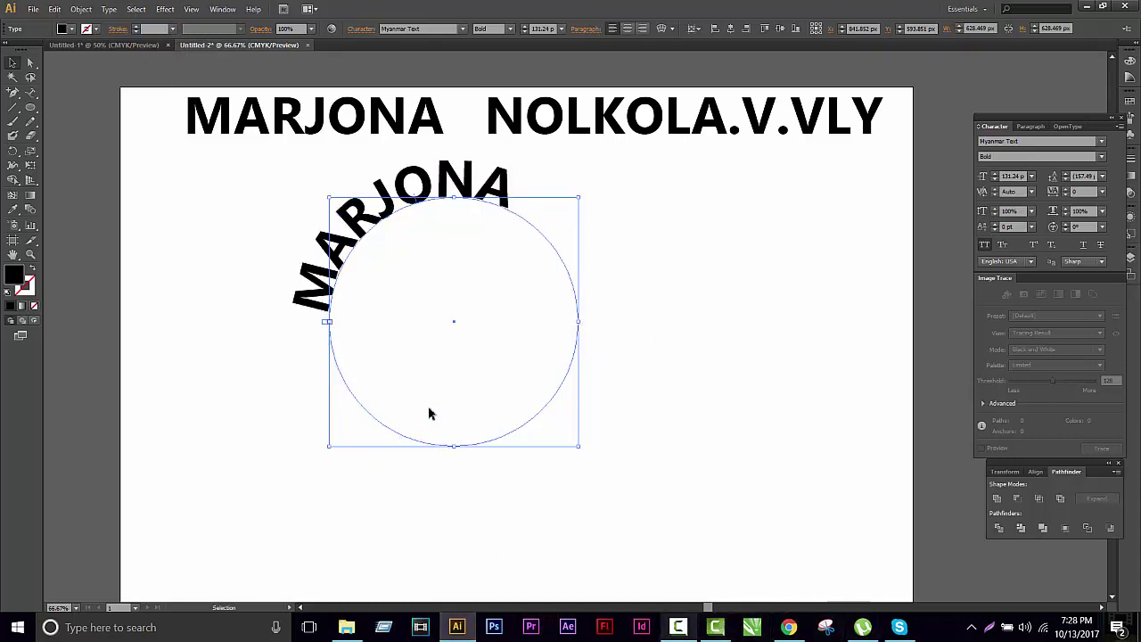
Step: Reselect the MARJONA path-text circle and delete it
click(602, 410)
click(363, 236)
key(Delete)
Step: Restore the black circle, trying and undoing a move and a duplicate copy
key(ctrl+z)
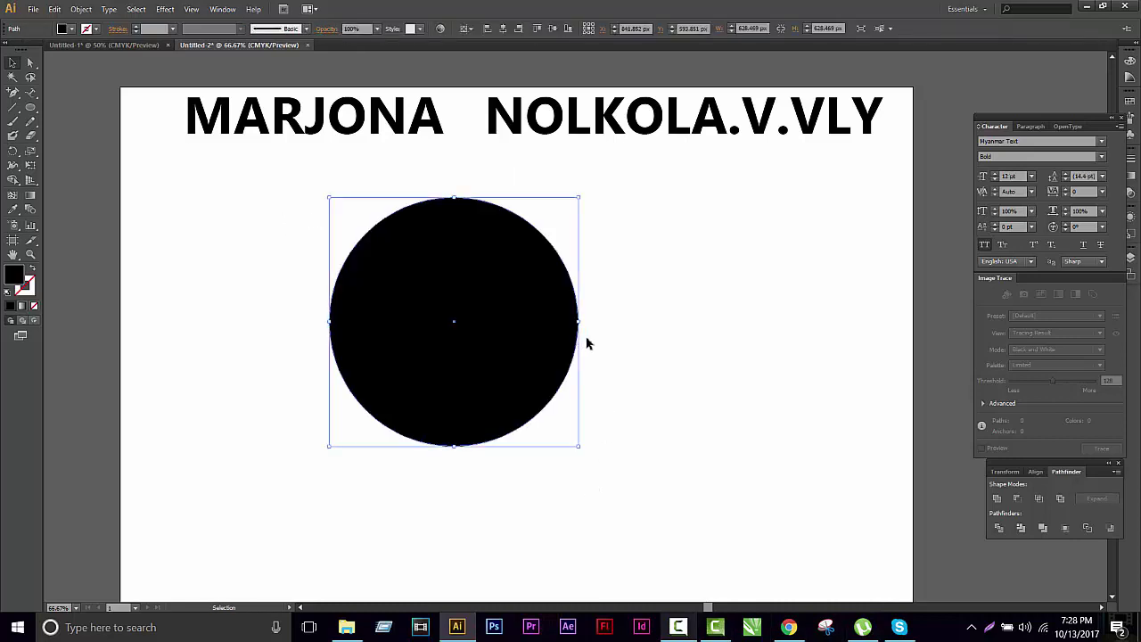
click(688, 335)
mouse_move(496, 297)
mouse_down()
mouse_move(532, 301)
mouse_move(492, 308)
mouse_up()
key(ctrl+z)
click(637, 342)
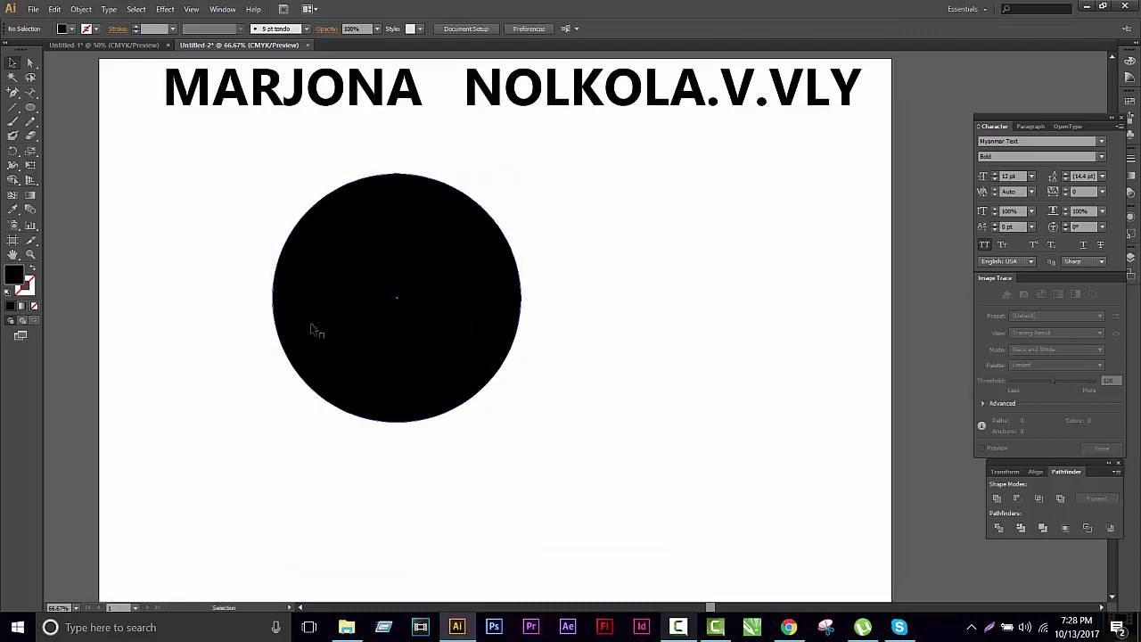
key(ctrl+shift+z)
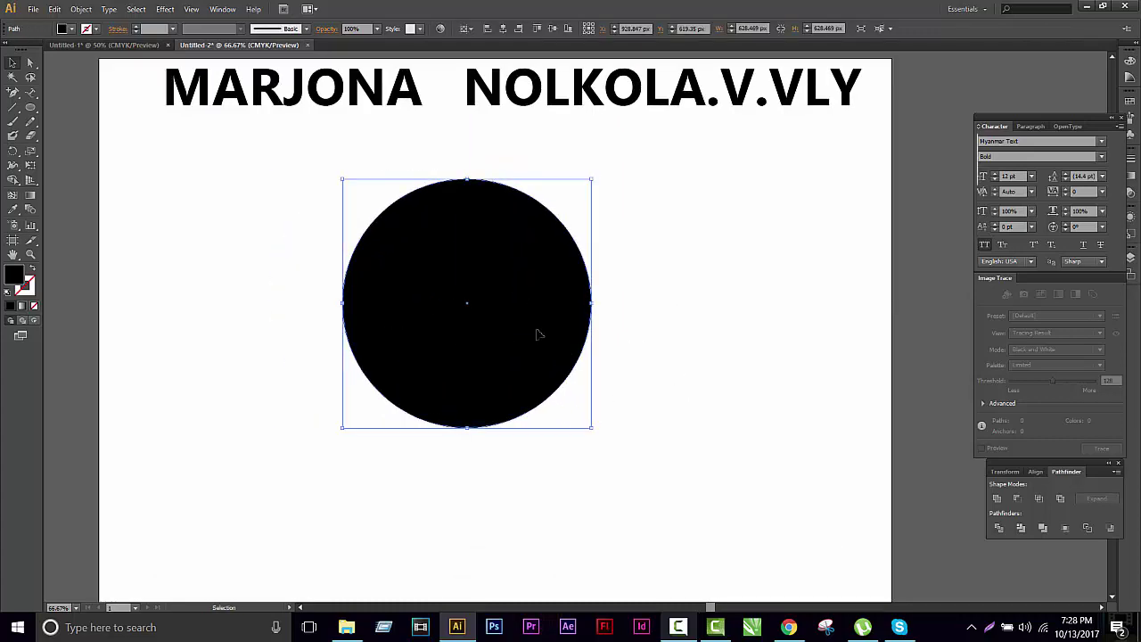
drag(514, 284, 696, 280)
key(ctrl+z)
Step: Check MARJONA's context menu and the Edit menu, undoing back to a single circle
click(294, 124)
right_click(307, 94)
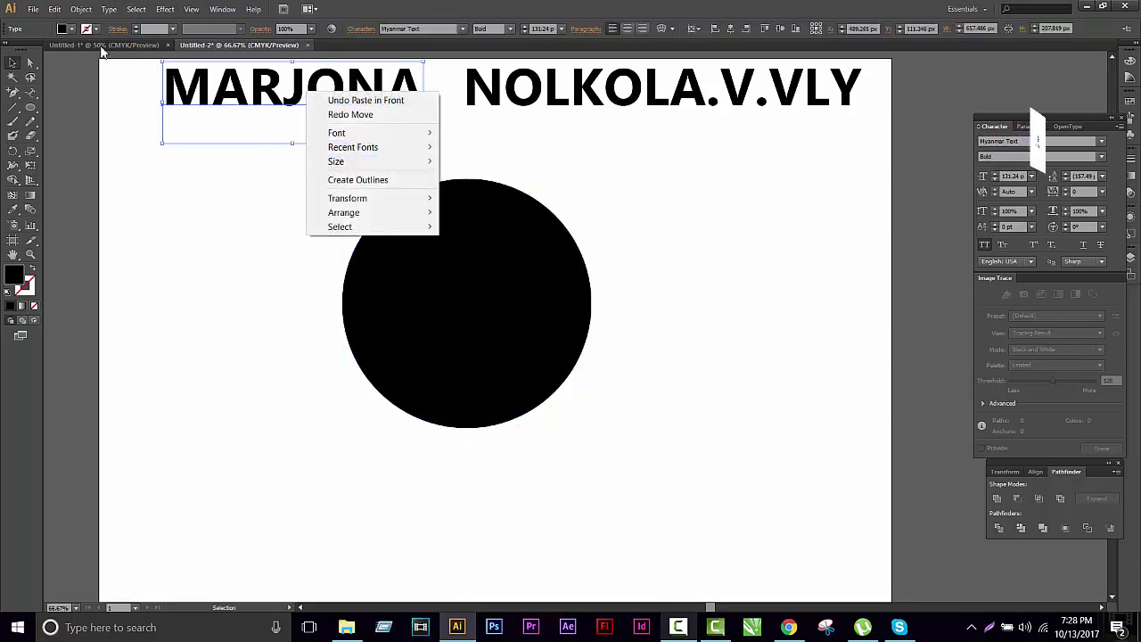
click(54, 9)
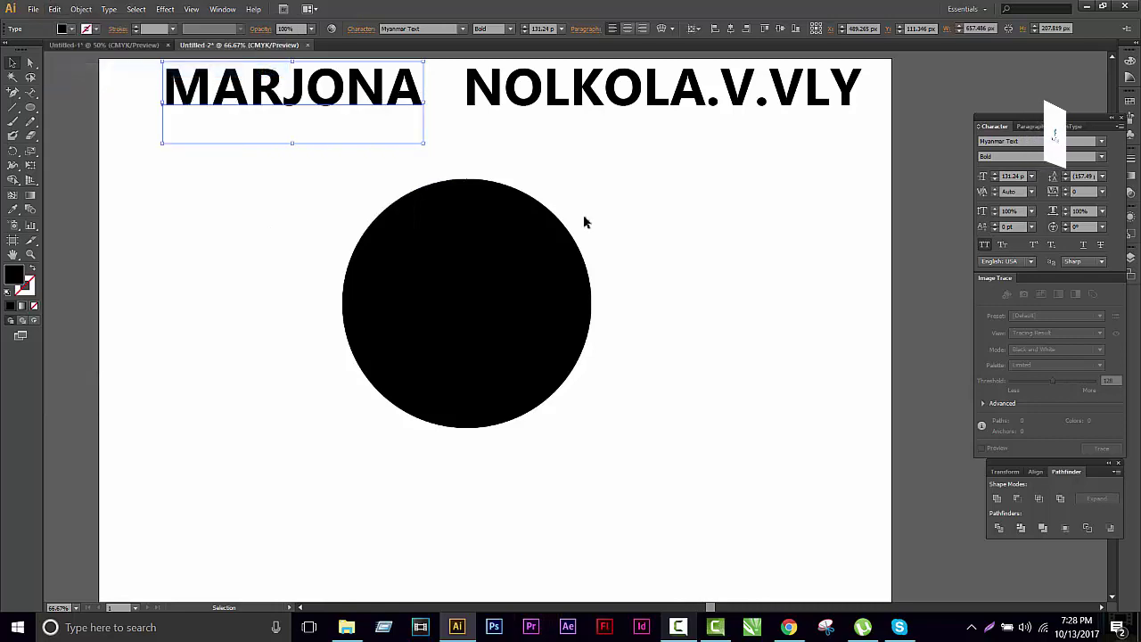
key(ctrl+shift+z)
key(ctrl+z)
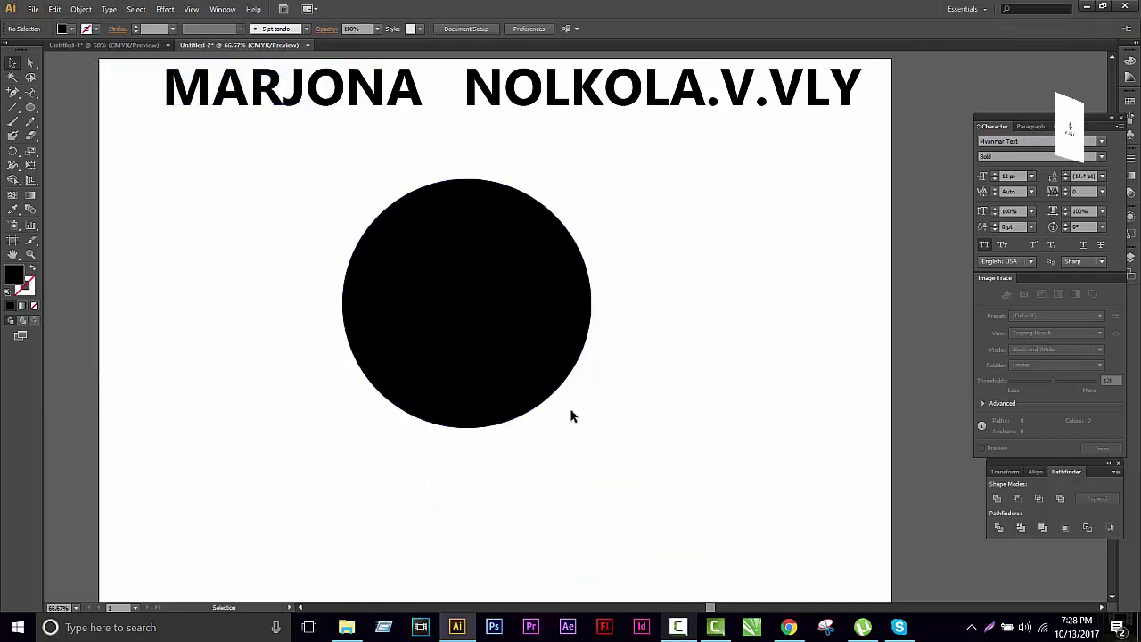
Step: Select the black circle and choose the Type on a Path Tool from the type flyout
click(531, 322)
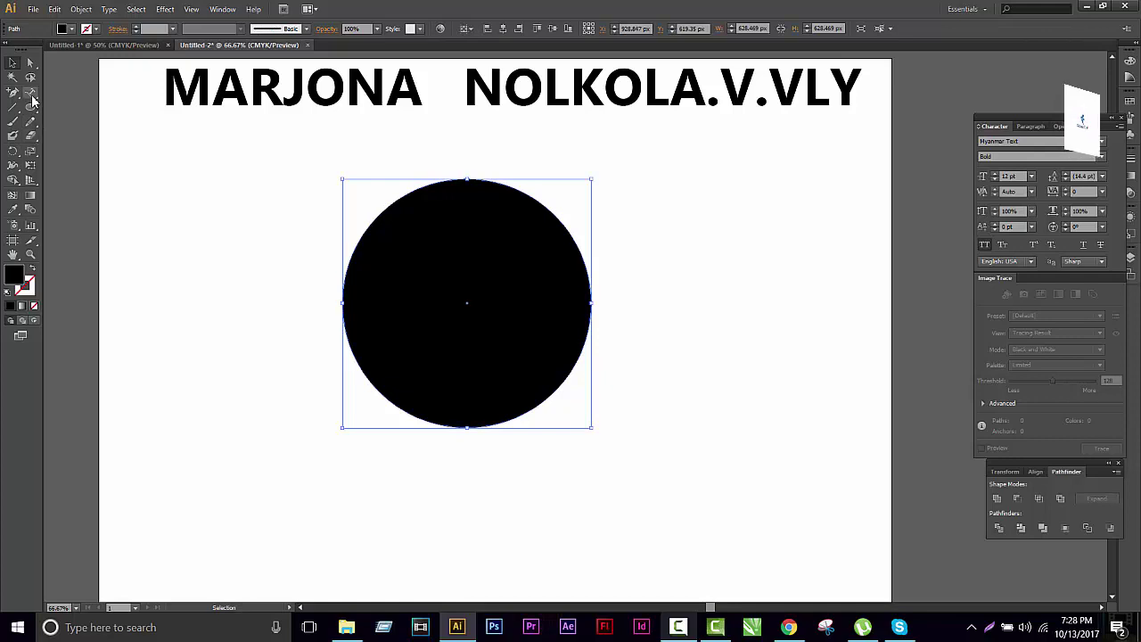
click(31, 95)
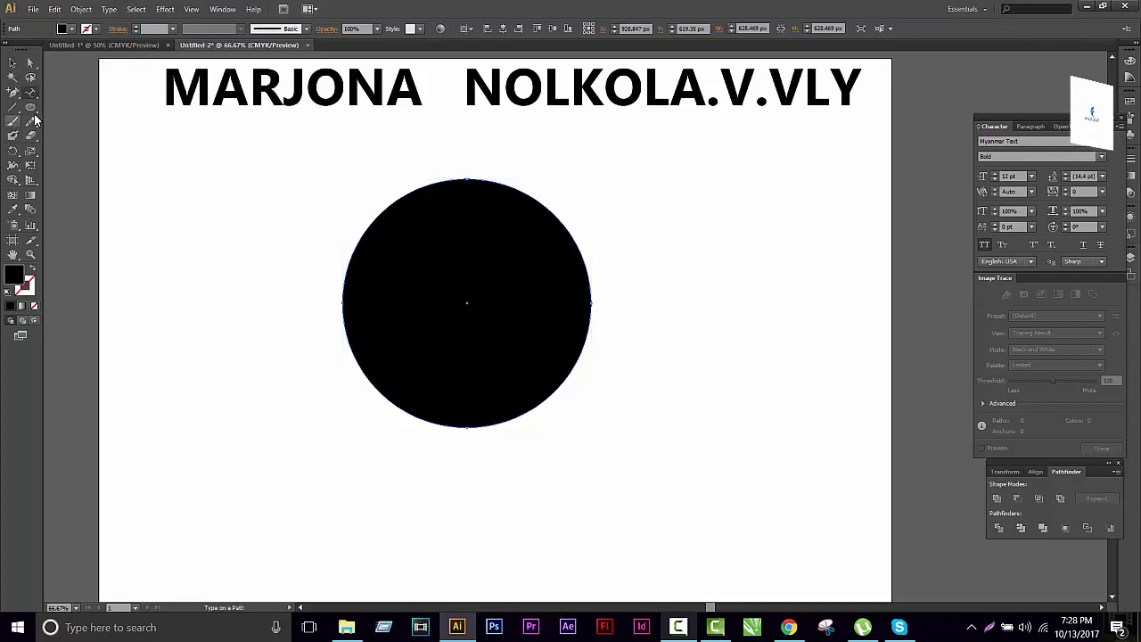
click(34, 96)
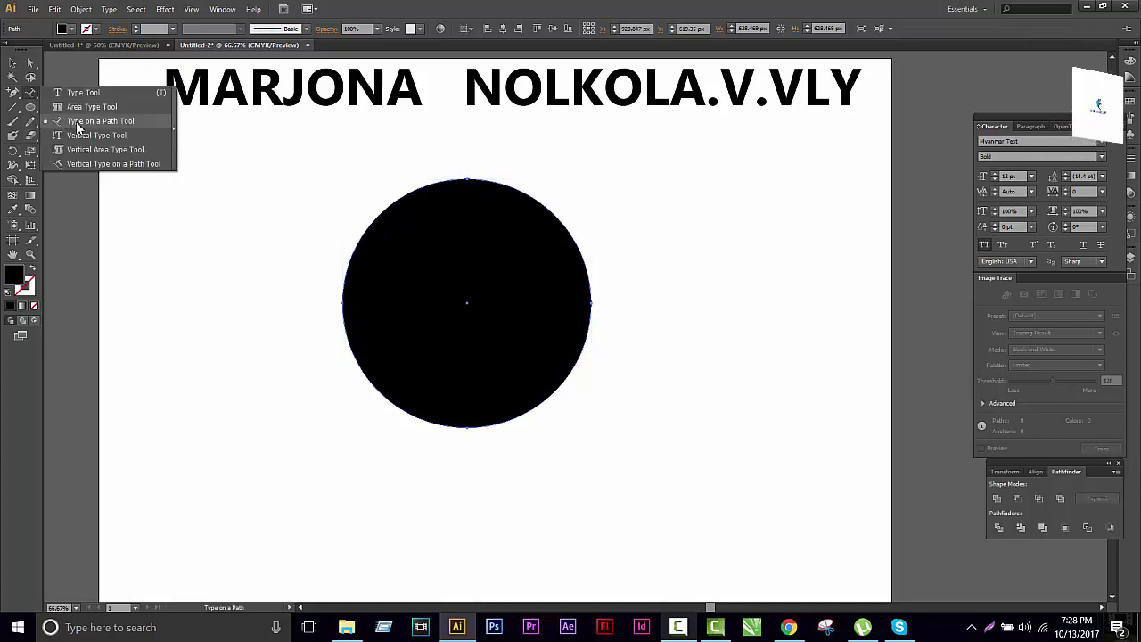
click(76, 121)
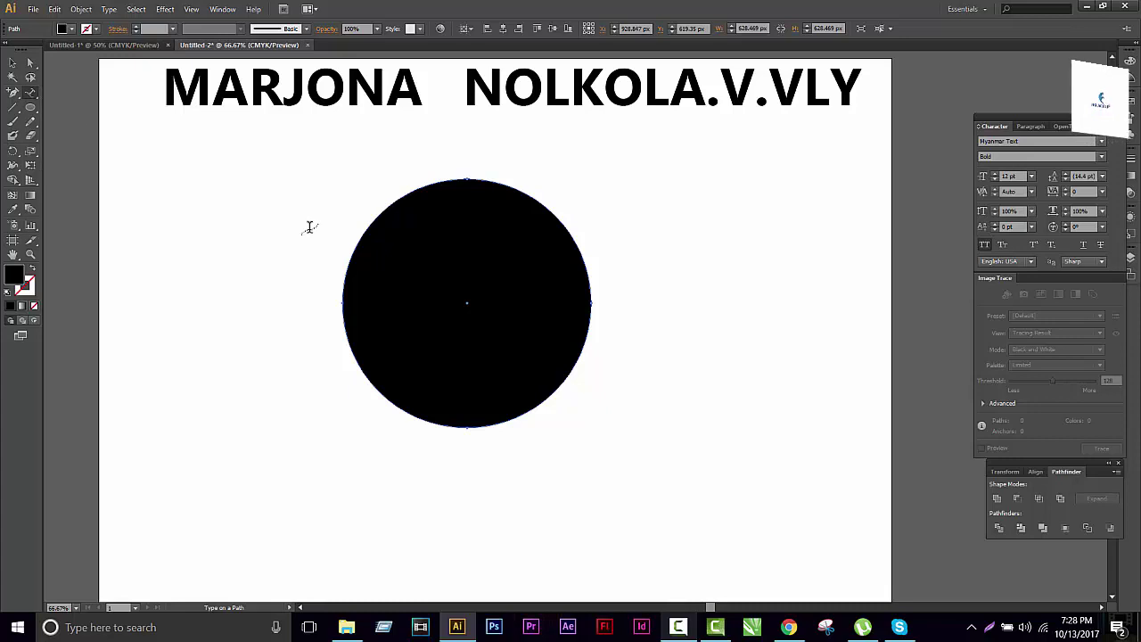
Step: Paste MARJONA as 145 pt path text starting on the circle's left edge
click(345, 297)
text(MARJONA)
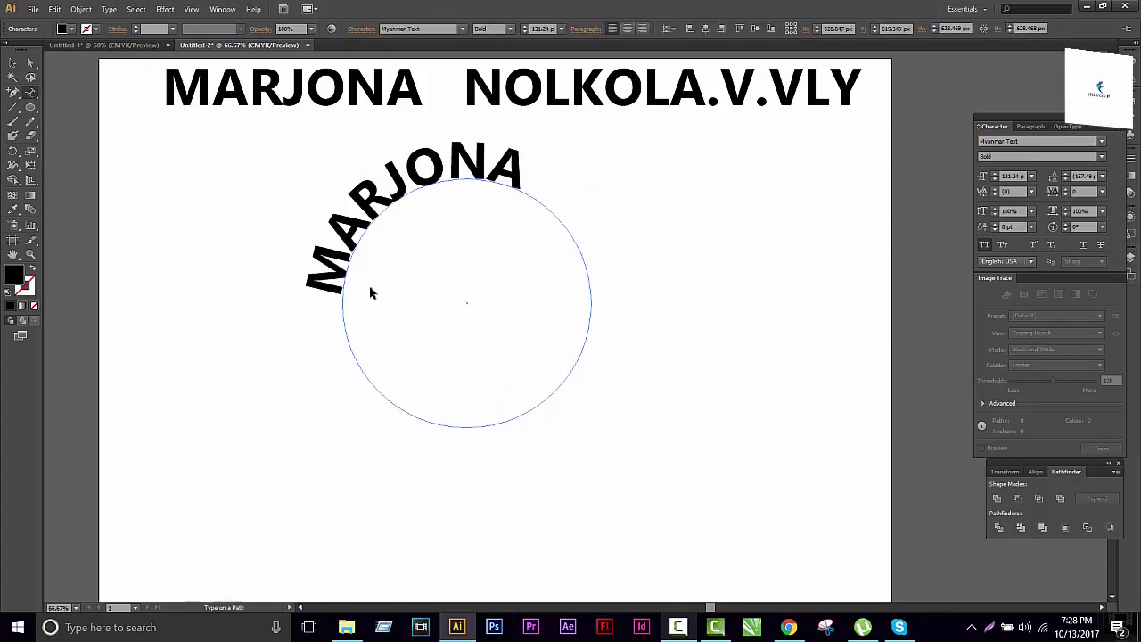
click(14, 62)
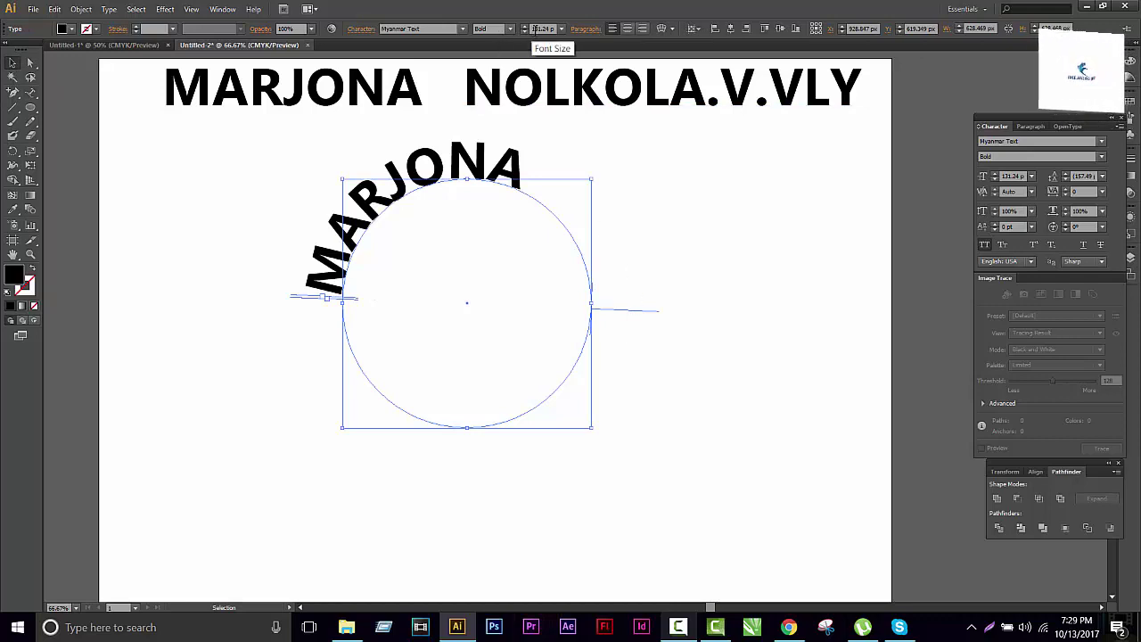
scroll(535, 28, down, 5)
scroll(535, 28, down, 8)
scroll(535, 29, down, 10)
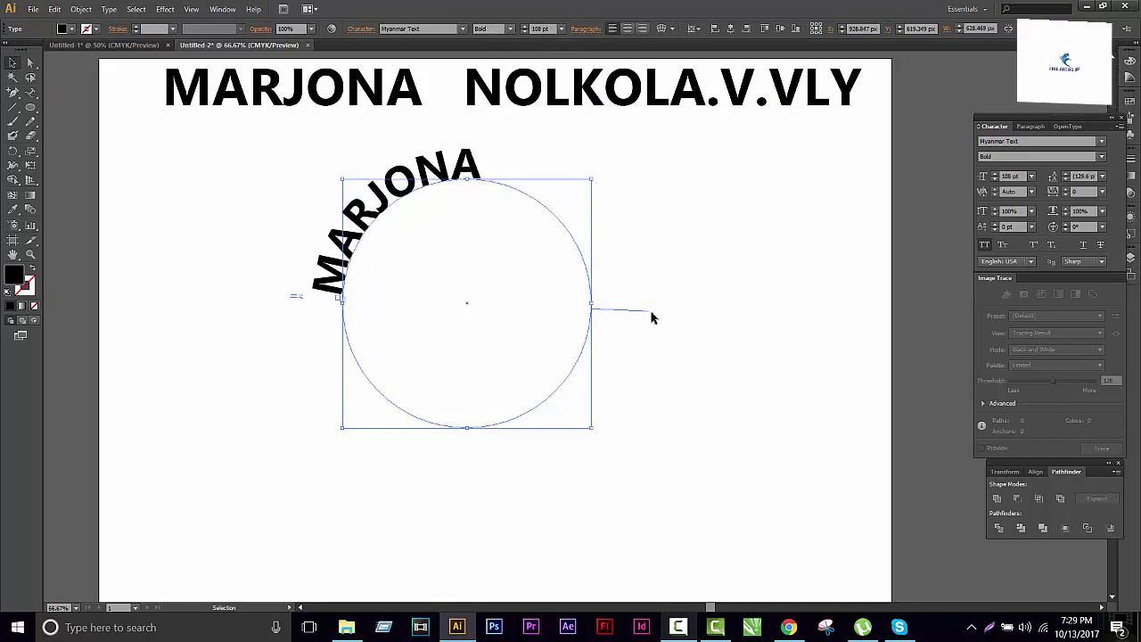
Step: Slide MARJONA around the circle until it arches over the top
drag(651, 327, 675, 360)
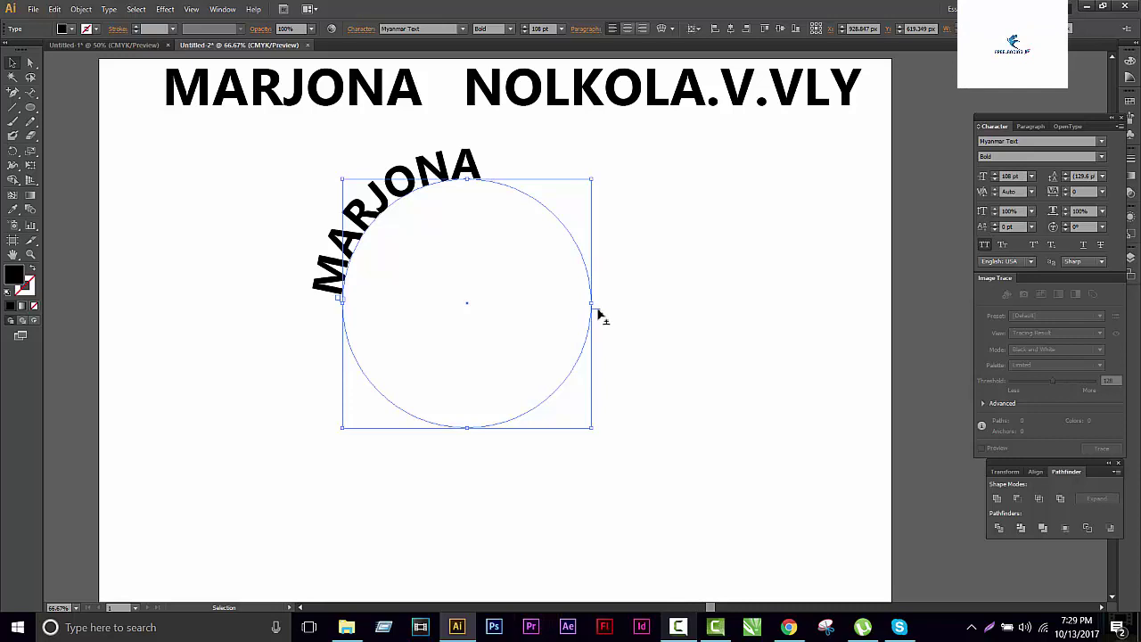
drag(600, 314, 587, 314)
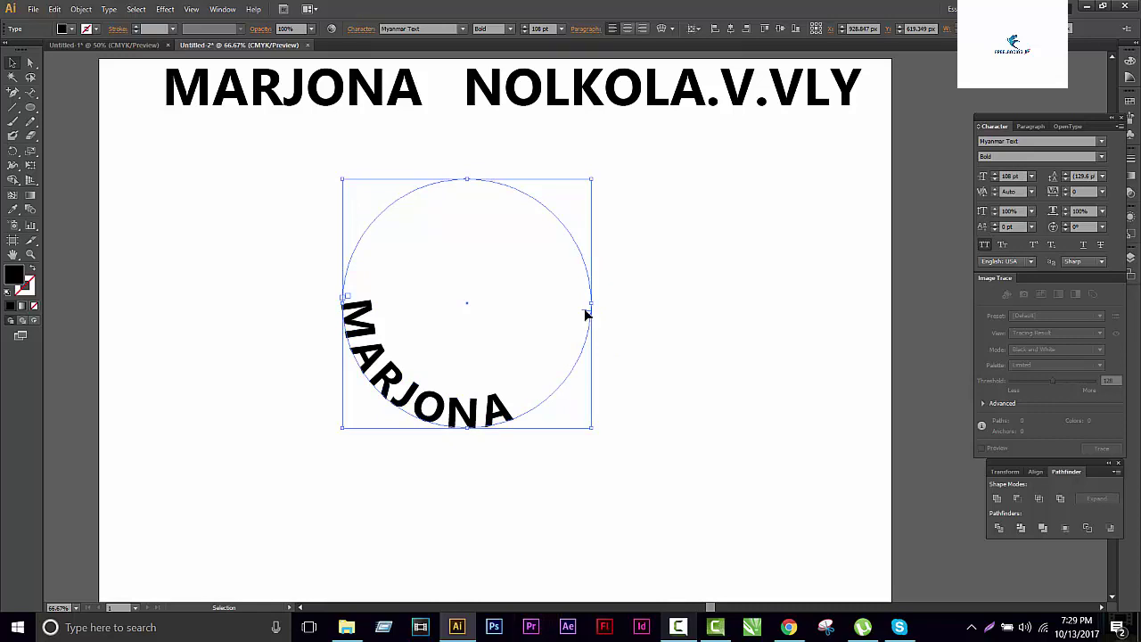
mouse_move(585, 313)
mouse_down()
mouse_move(596, 310)
mouse_move(605, 353)
mouse_move(588, 394)
mouse_move(264, 173)
mouse_up()
click(680, 354)
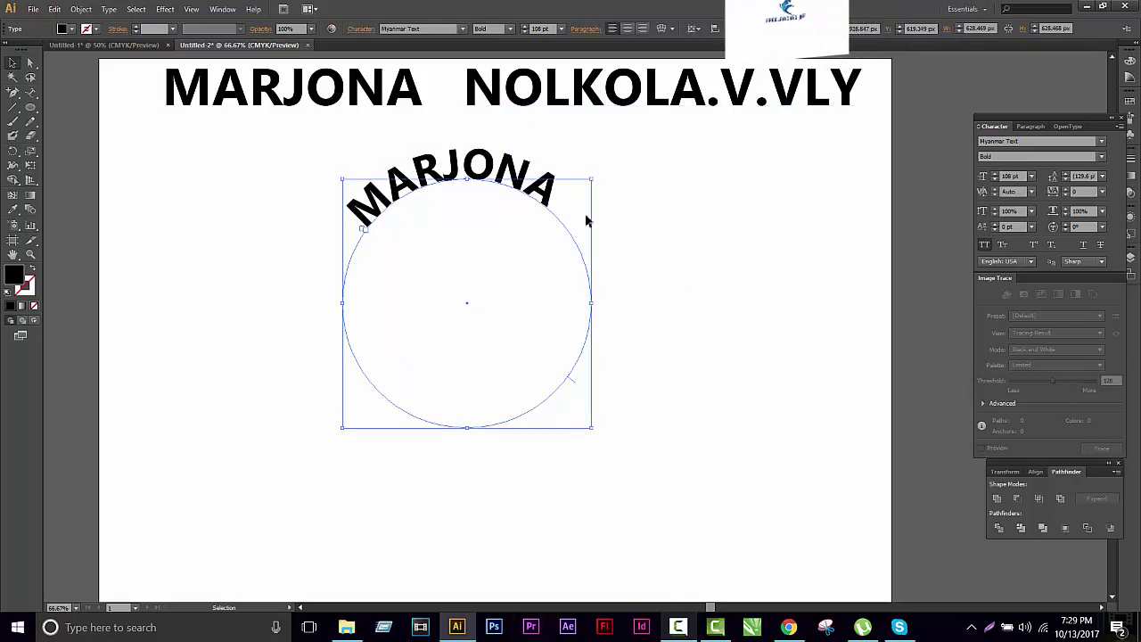
scroll(547, 29, up, 2)
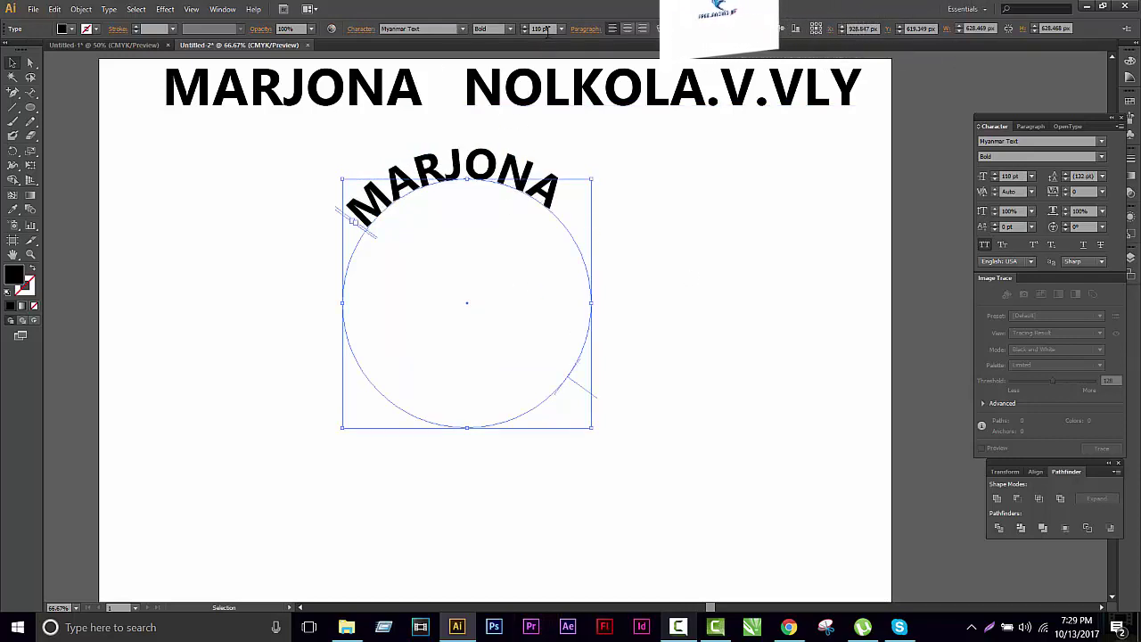
scroll(546, 30, up, 6)
scroll(547, 30, up, 7)
scroll(547, 29, up, 7)
scroll(546, 29, up, 7)
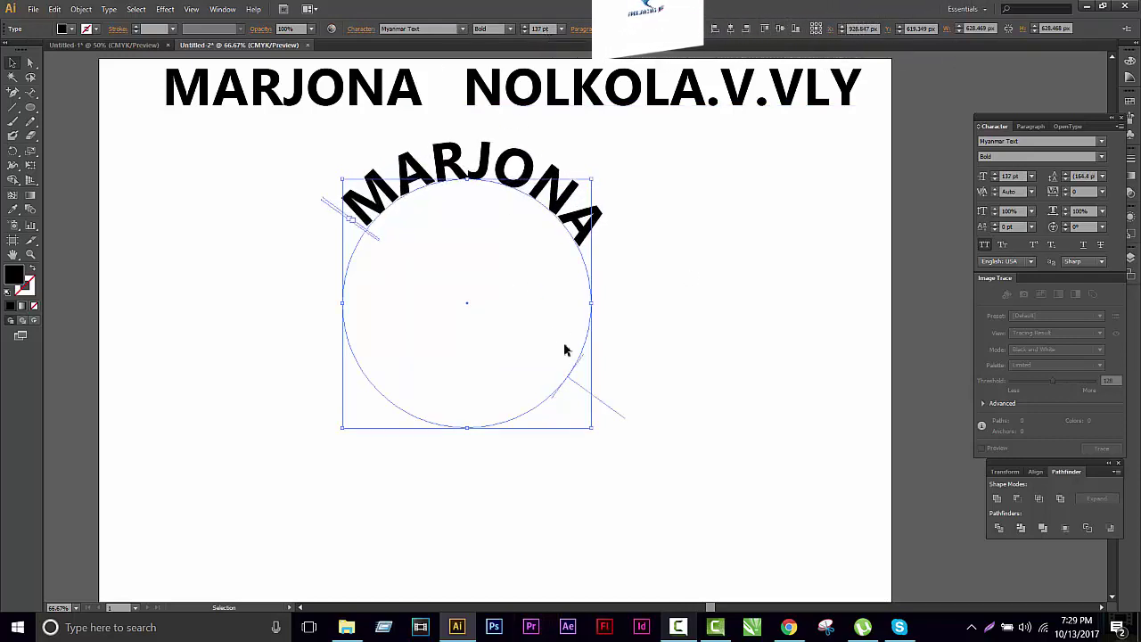
drag(564, 350, 636, 405)
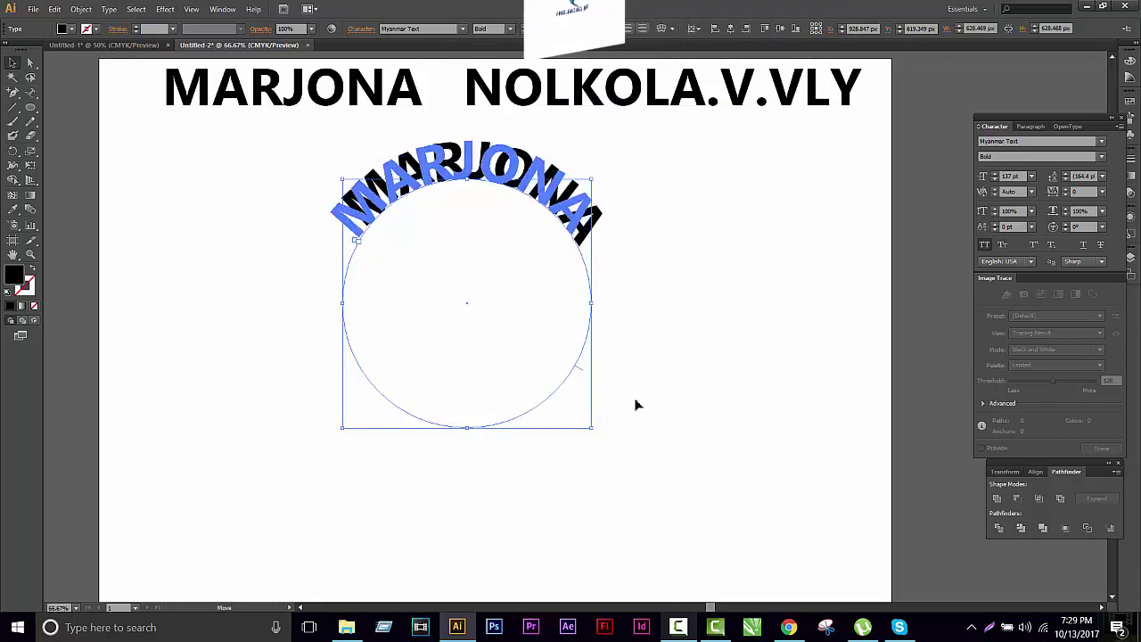
mouse_move(635, 405)
mouse_down()
mouse_move(621, 358)
mouse_move(624, 395)
mouse_move(538, 440)
mouse_move(589, 375)
mouse_move(612, 257)
mouse_move(466, 176)
mouse_move(327, 221)
mouse_move(347, 233)
mouse_move(308, 249)
mouse_up()
click(726, 331)
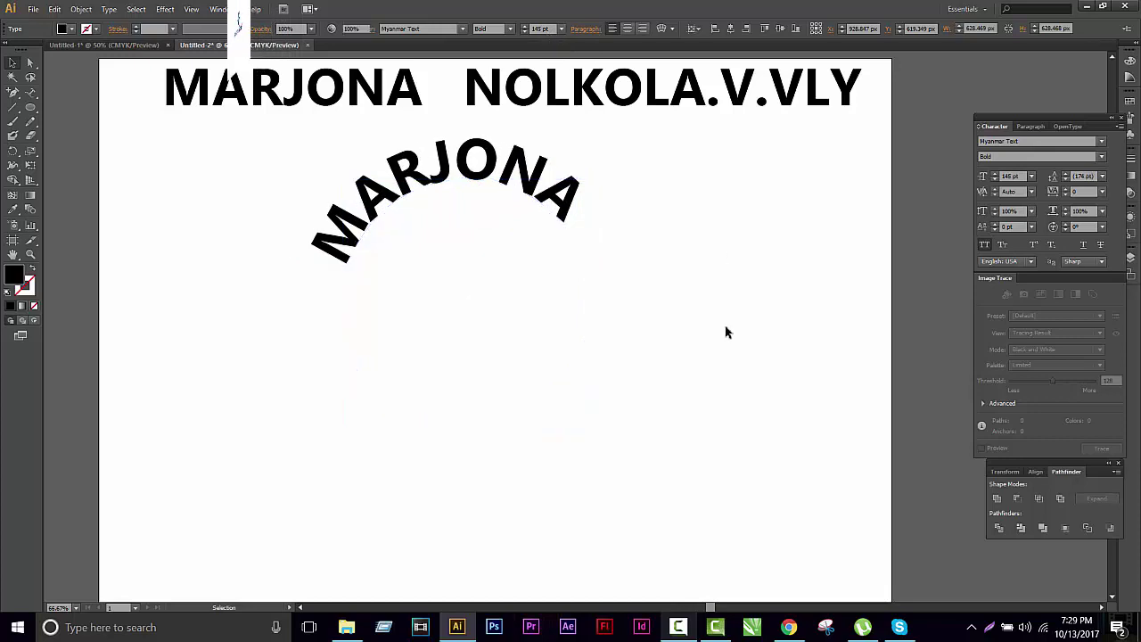
Step: Show rulers and add a horizontal guide to level MARJONA's two ends
drag(690, 401, 271, 226)
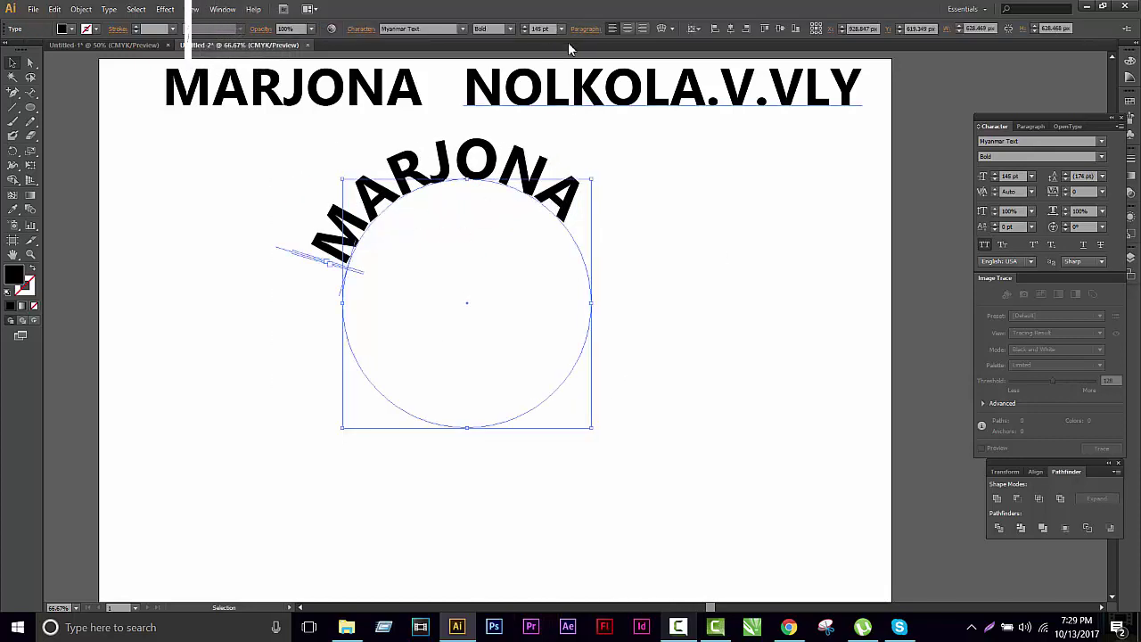
key(ctrl+r)
drag(589, 56, 611, 247)
click(612, 230)
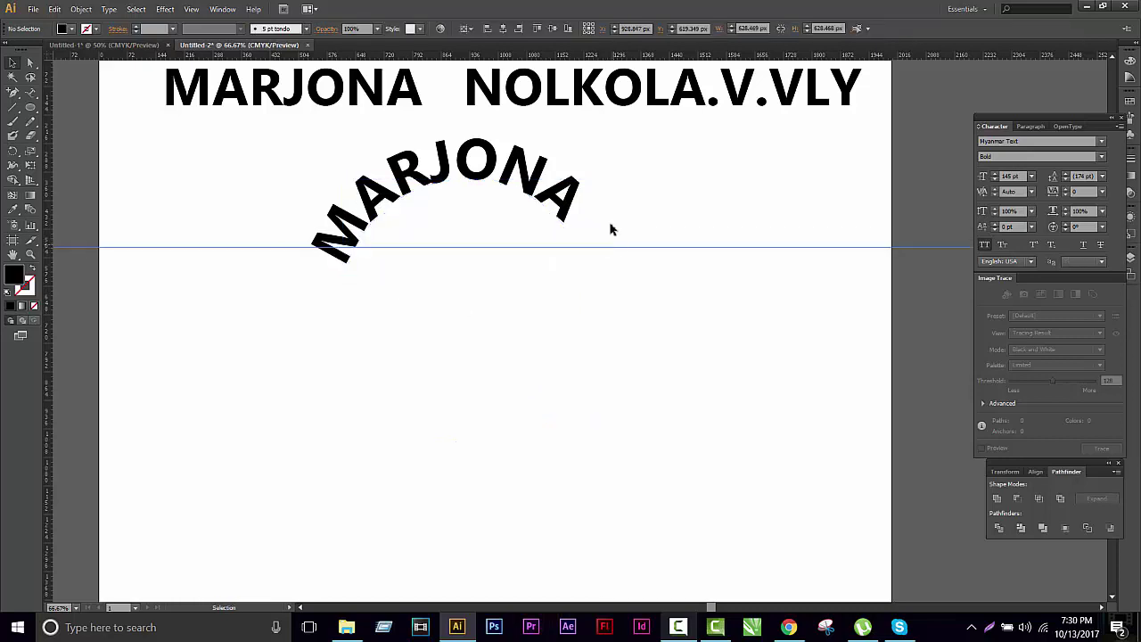
click(578, 195)
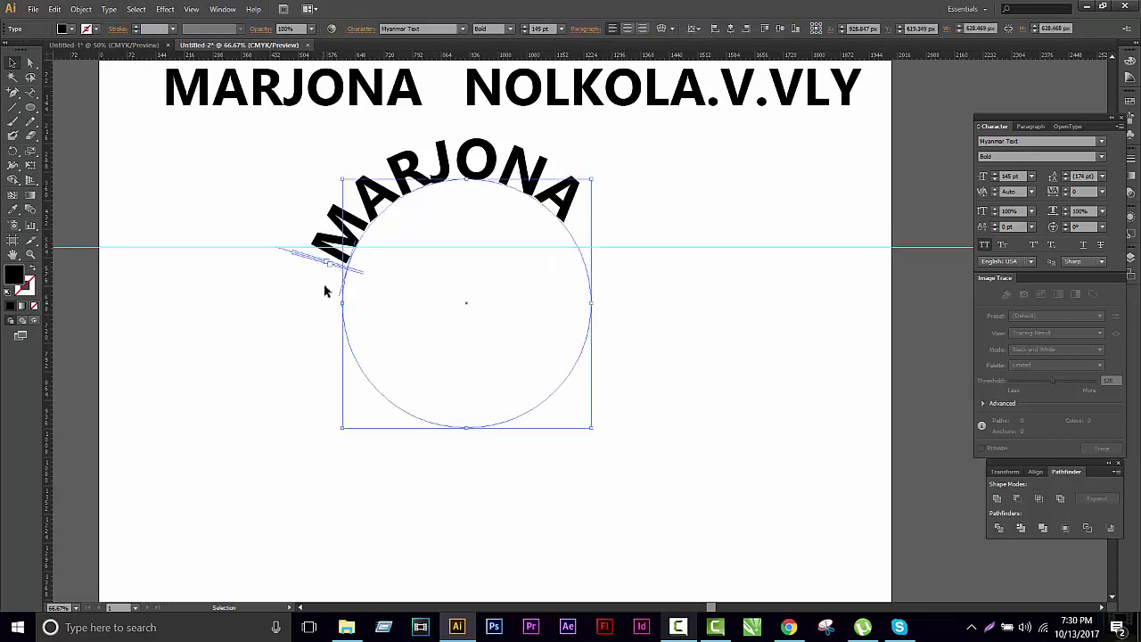
drag(297, 256, 297, 228)
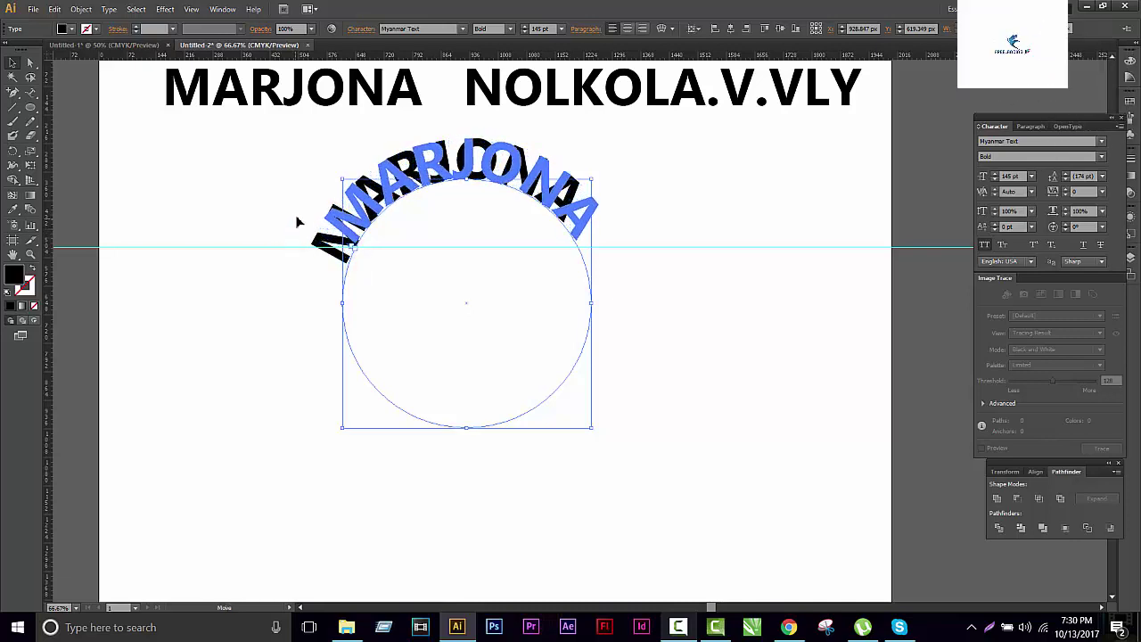
drag(297, 229, 300, 245)
click(657, 249)
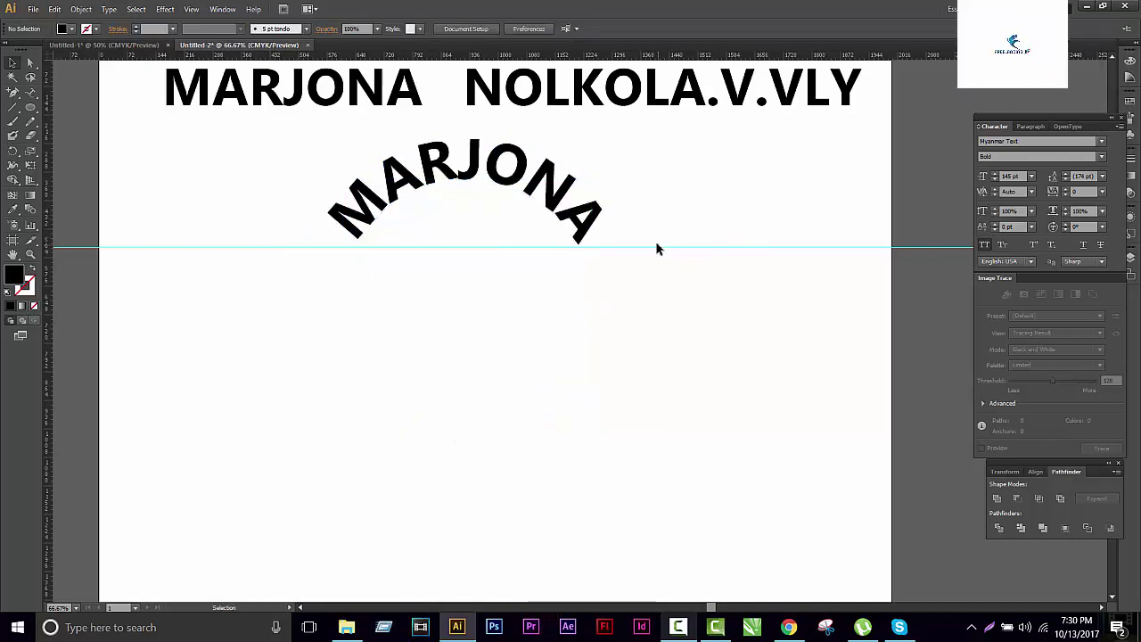
drag(654, 247, 656, 243)
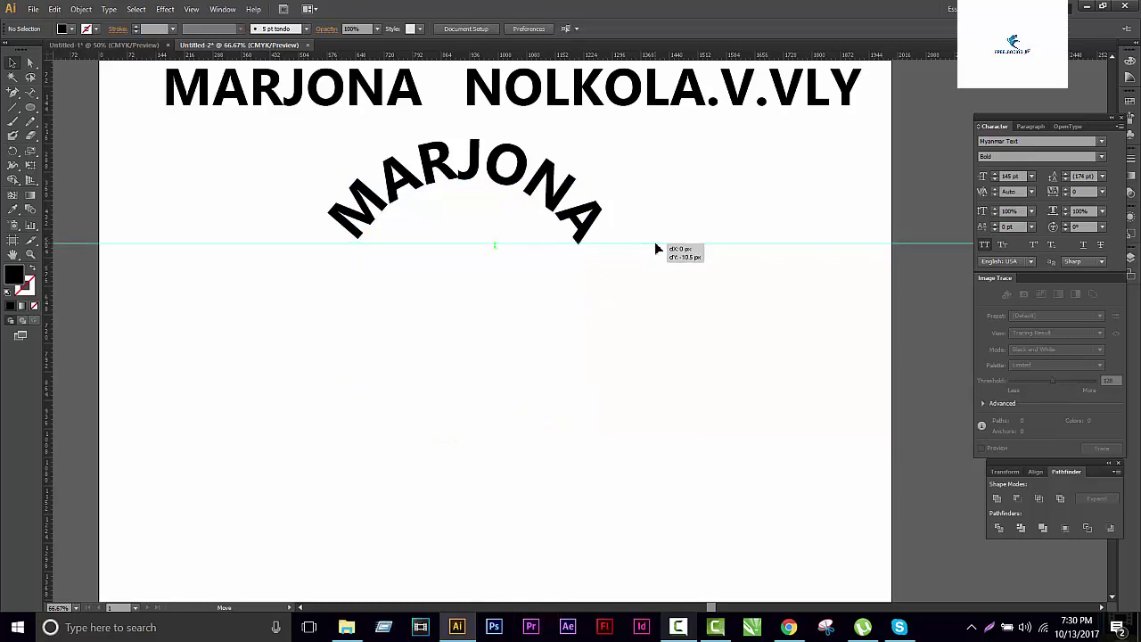
Step: Fine-tune MARJONA's position along the circle against the guide
click(606, 206)
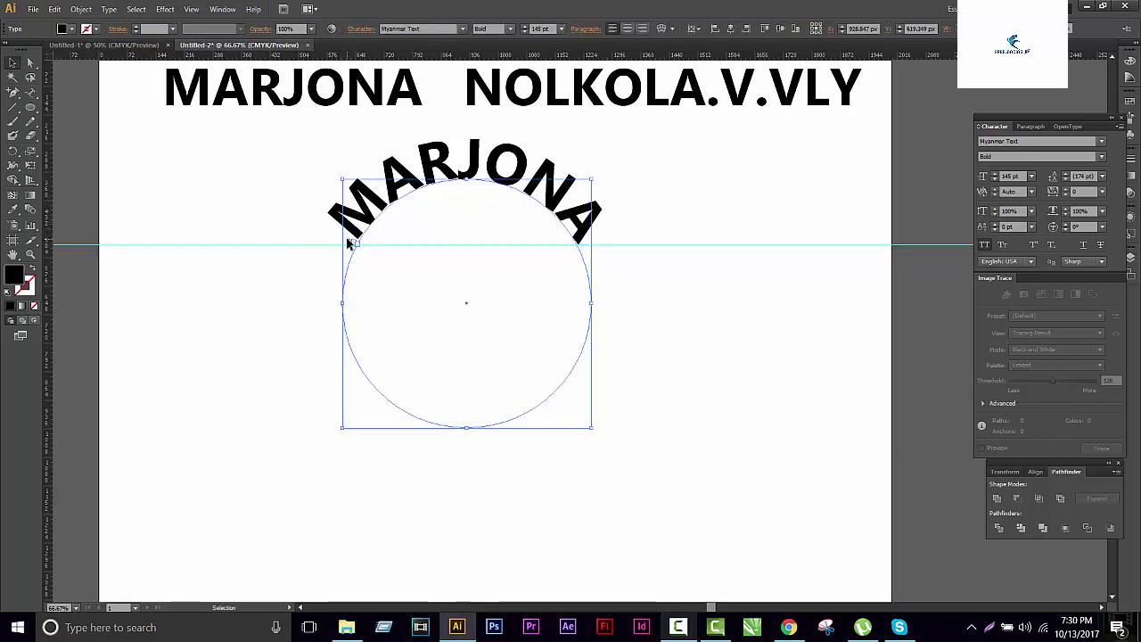
drag(354, 243, 352, 247)
click(776, 337)
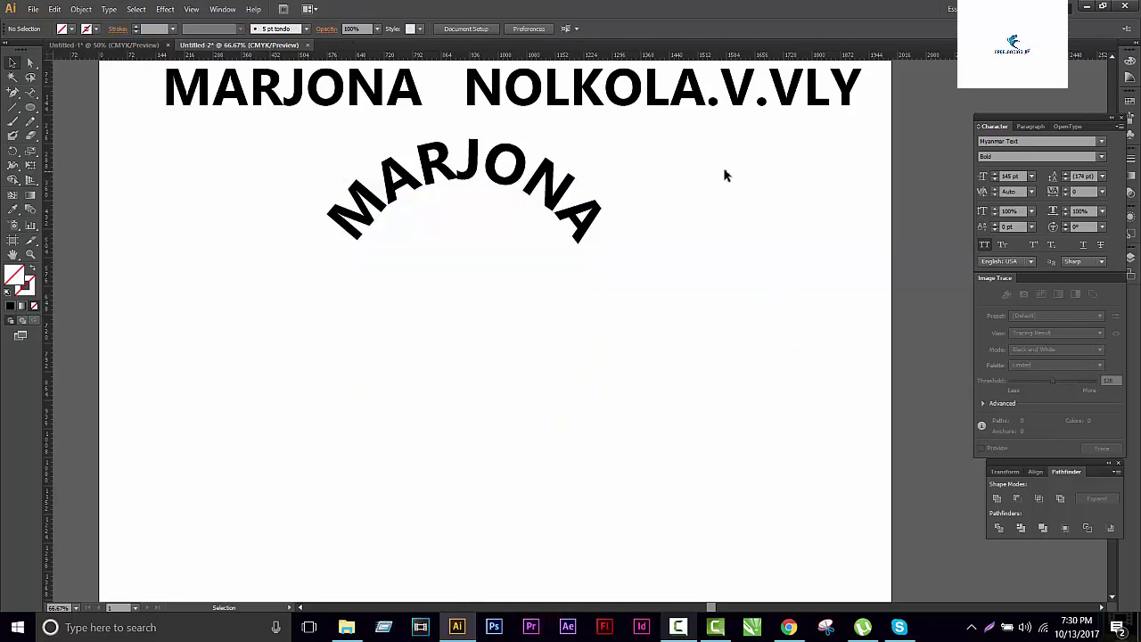
click(493, 161)
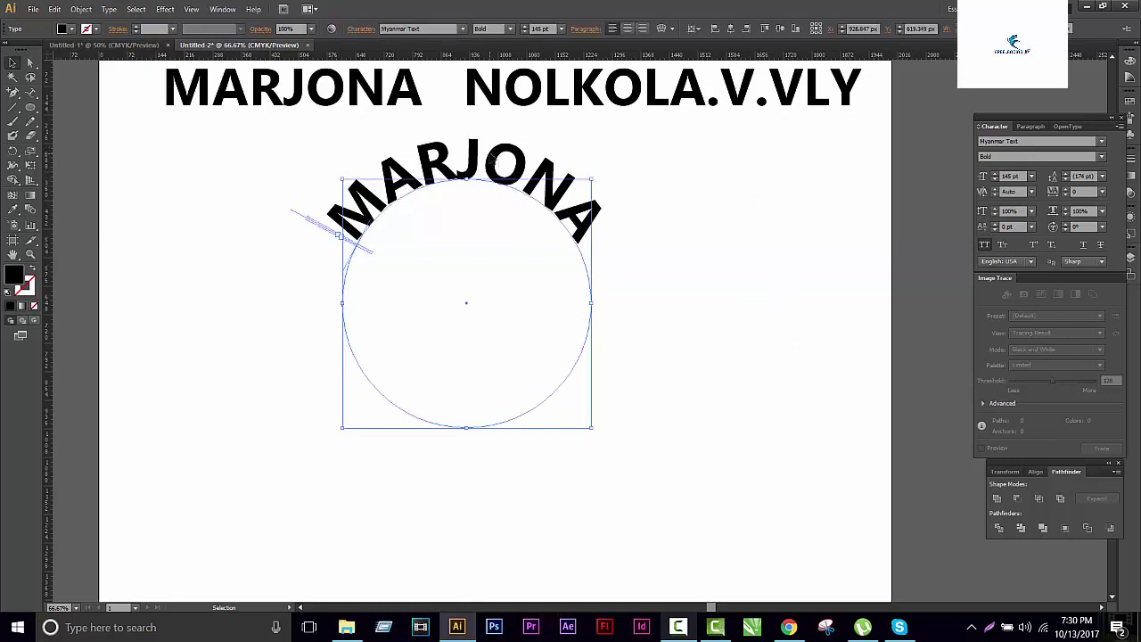
click(490, 160)
Step: Paste the black circle back, shift NOLKOLA.V.VLY right, and Paste in Front a circle copy
key(ctrl+f)
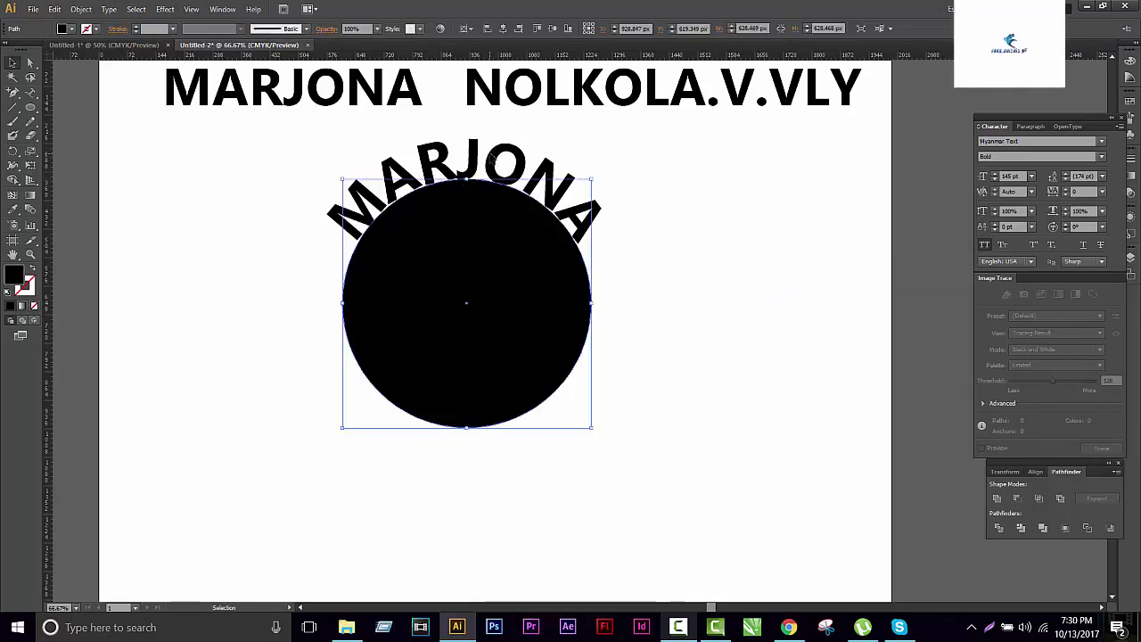
click(756, 310)
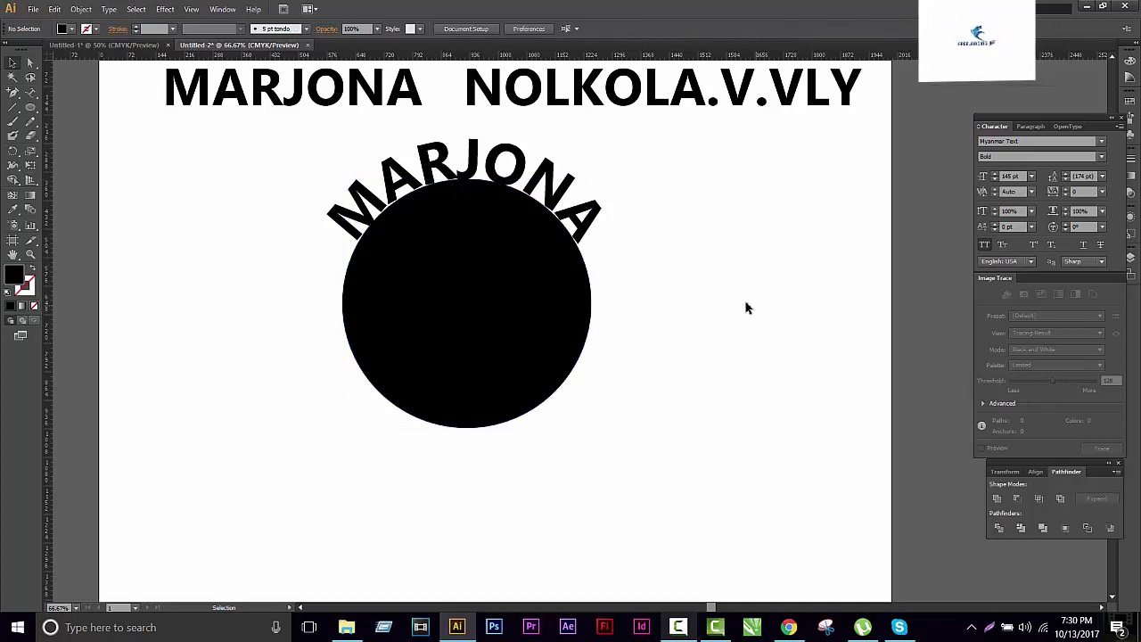
drag(571, 86, 631, 87)
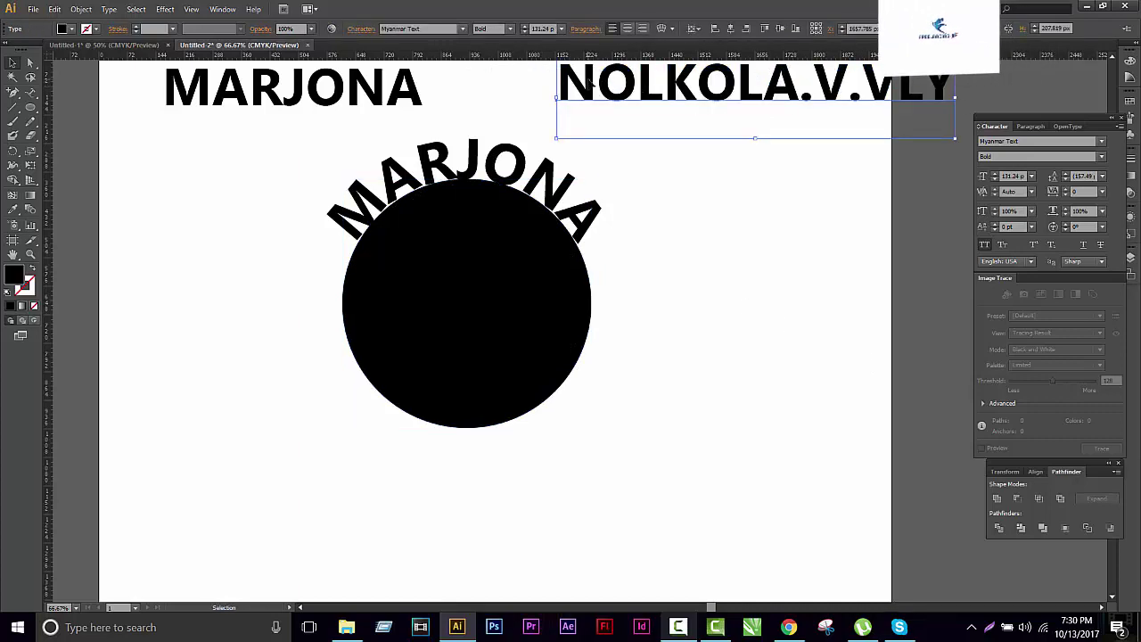
click(52, 9)
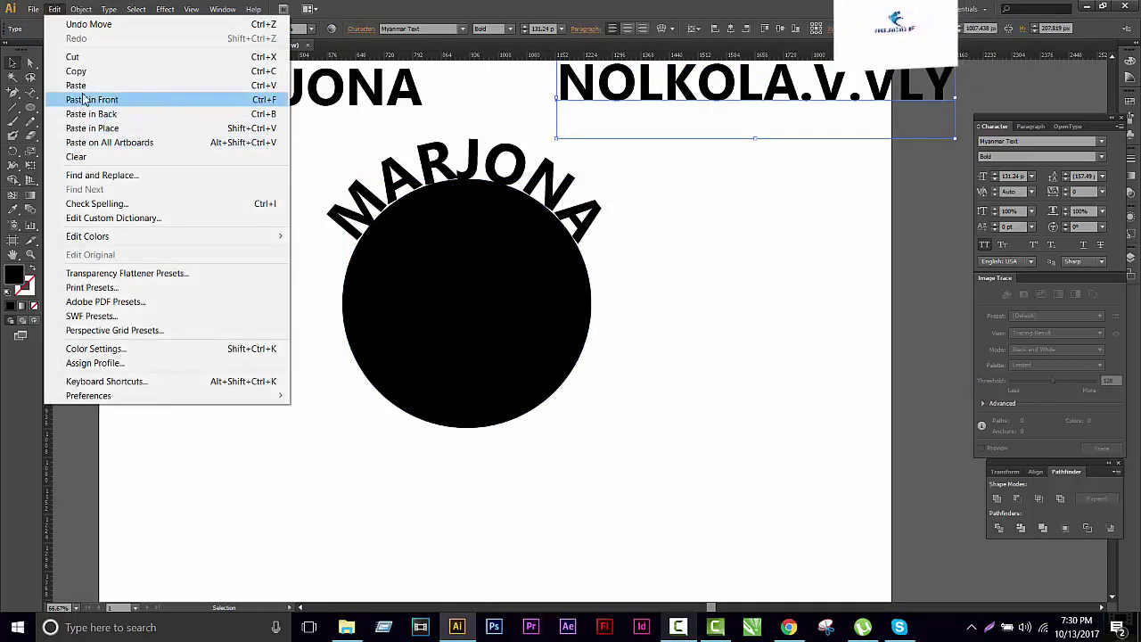
click(115, 71)
click(402, 334)
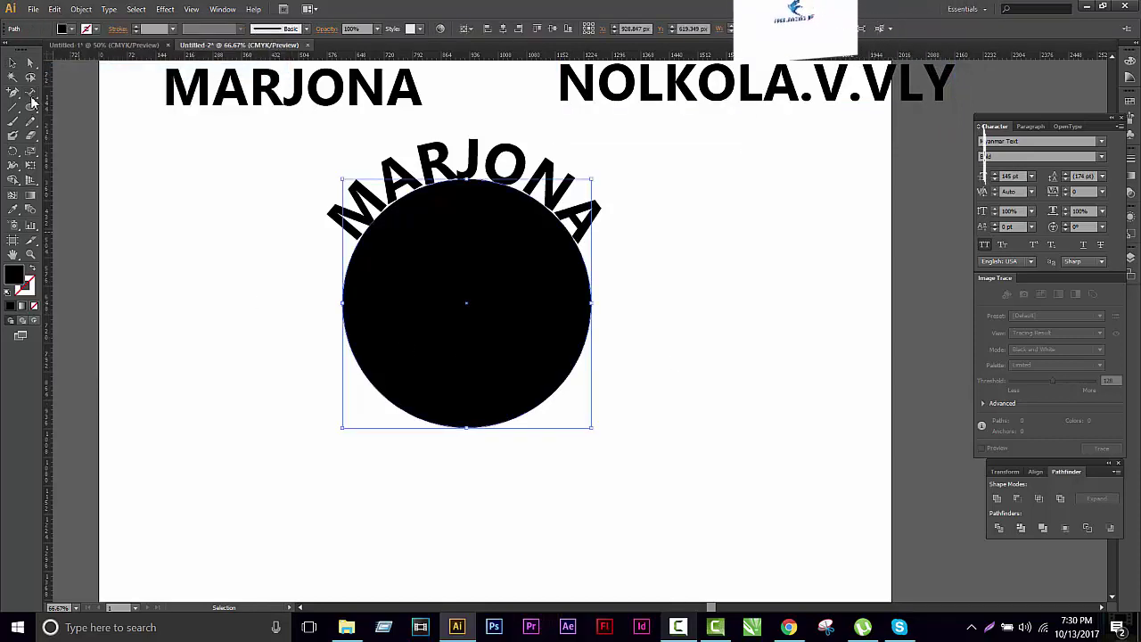
Step: Turn the circle copy into a type path starting at its left edge
click(31, 92)
click(73, 123)
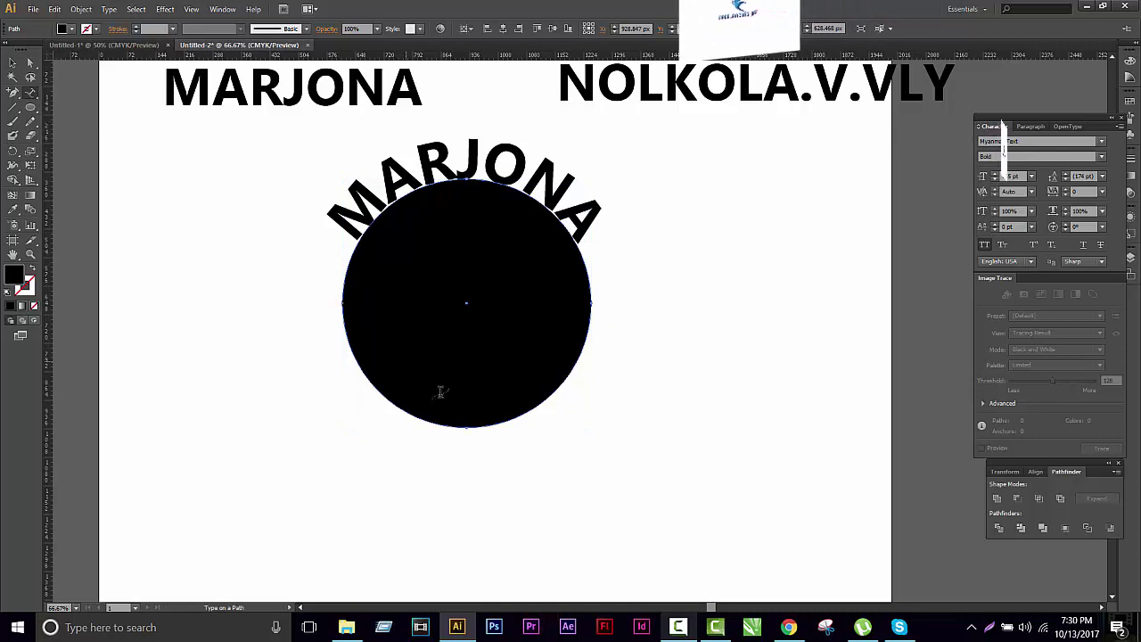
click(348, 346)
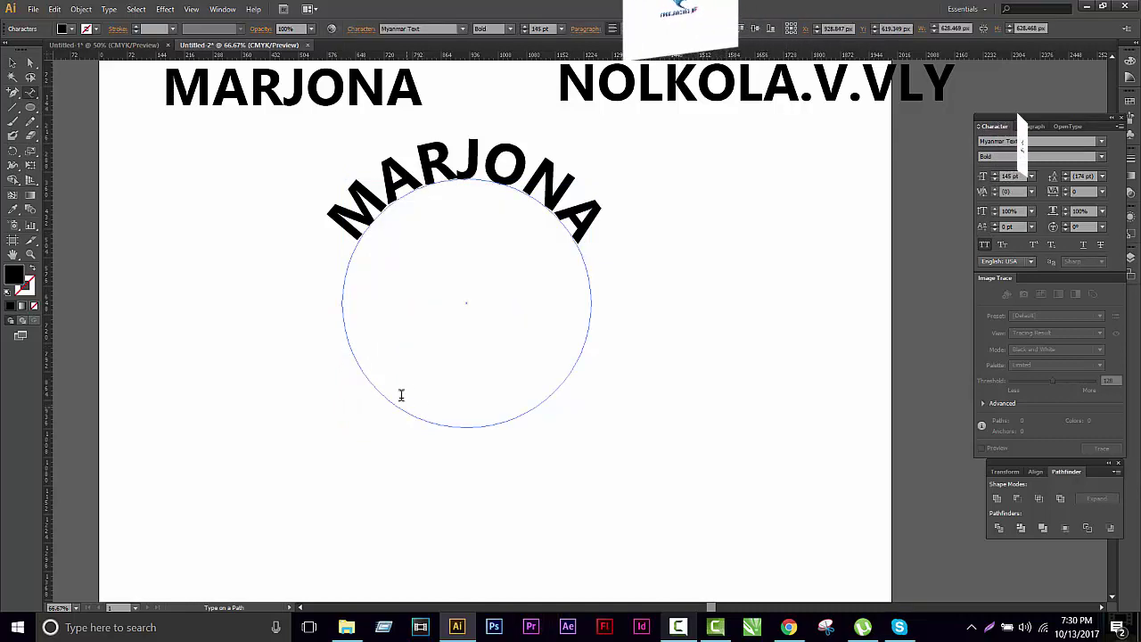
key(ctrl+z)
click(342, 291)
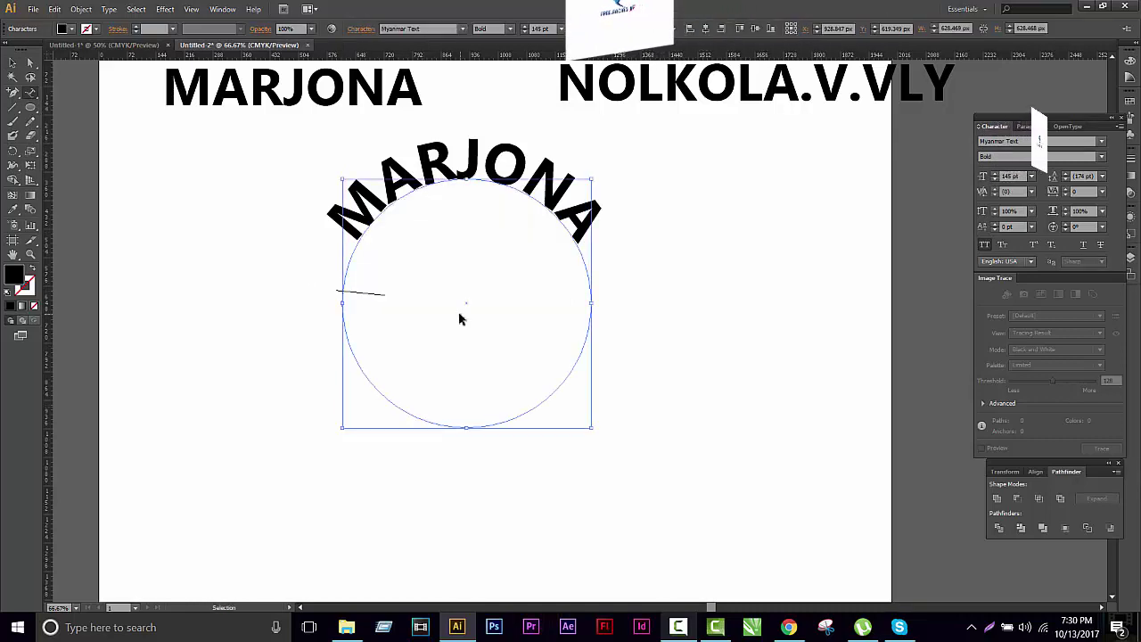
Step: Paste NOLKOLA.V.VLY onto the circle path, flip it underneath, and enlarge its circle
key(ctrl+v)
key(Escape)
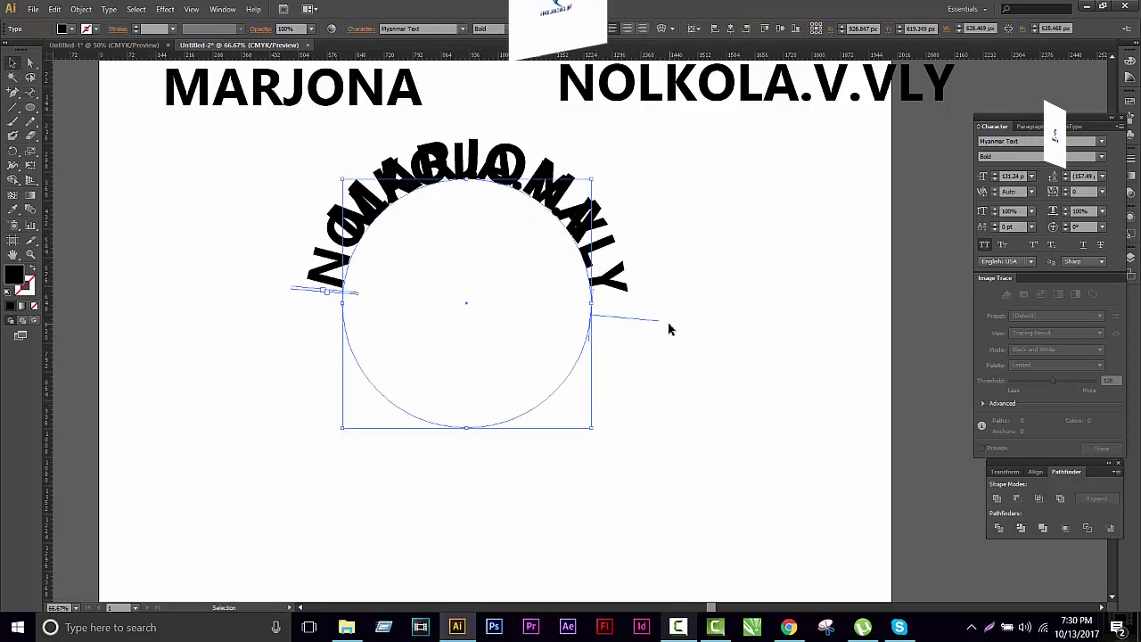
mouse_move(658, 321)
mouse_down()
mouse_move(574, 342)
mouse_move(564, 332)
mouse_up()
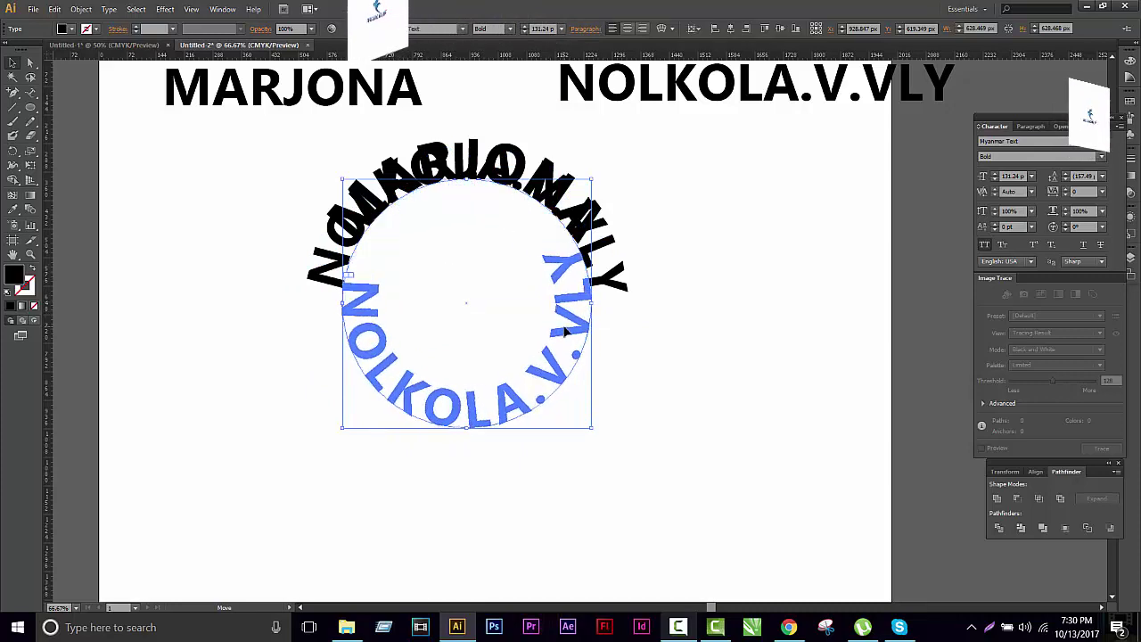
drag(564, 332, 566, 333)
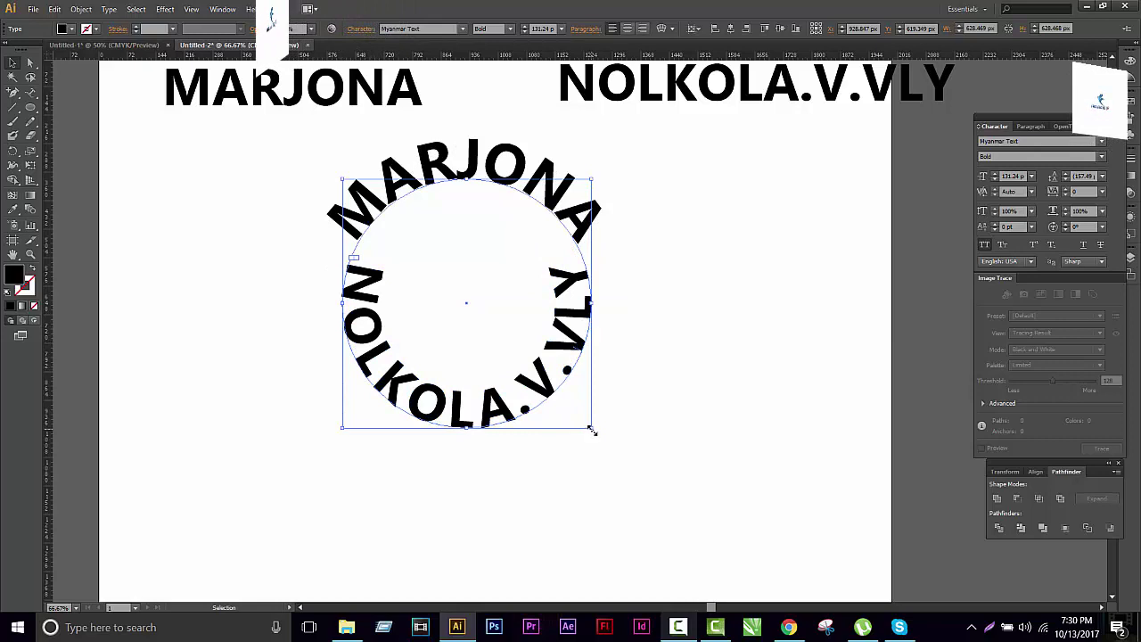
drag(591, 430, 634, 497)
Step: Eyedropper MARJONA's lettering onto NOLKOLA.V.VLY and centre it along a guide
key(i)
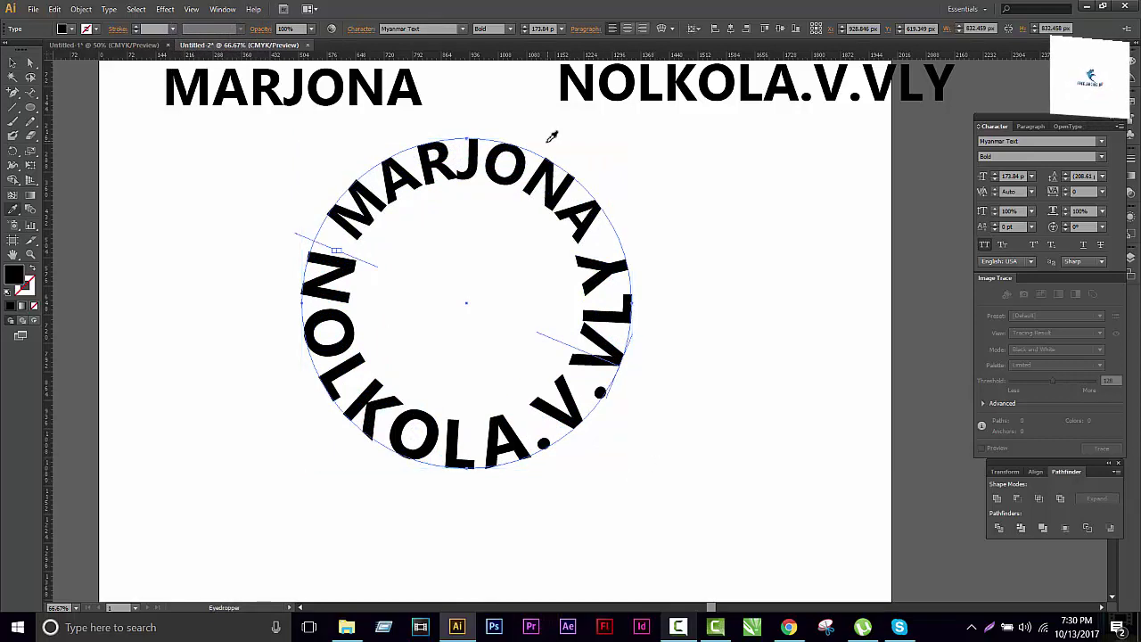
click(412, 223)
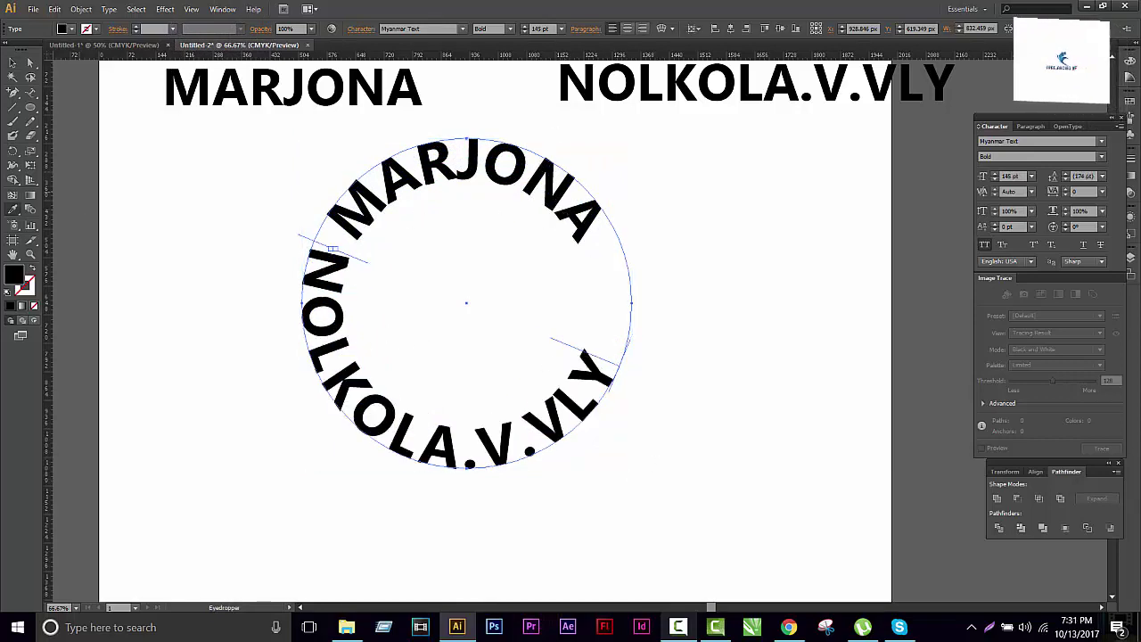
click(20, 61)
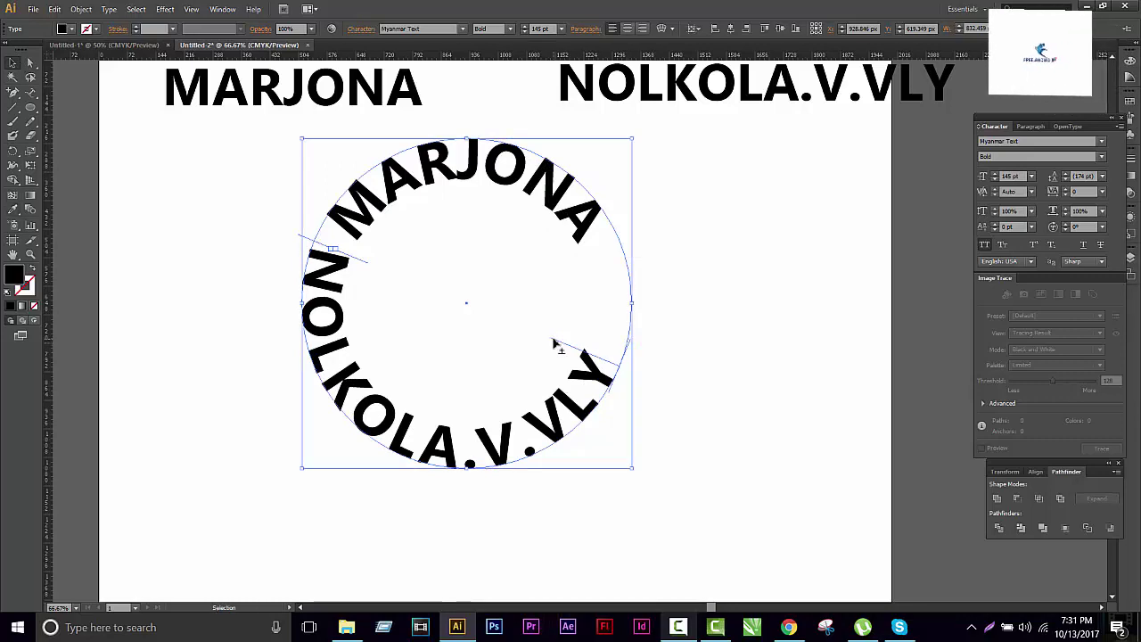
drag(552, 343, 587, 306)
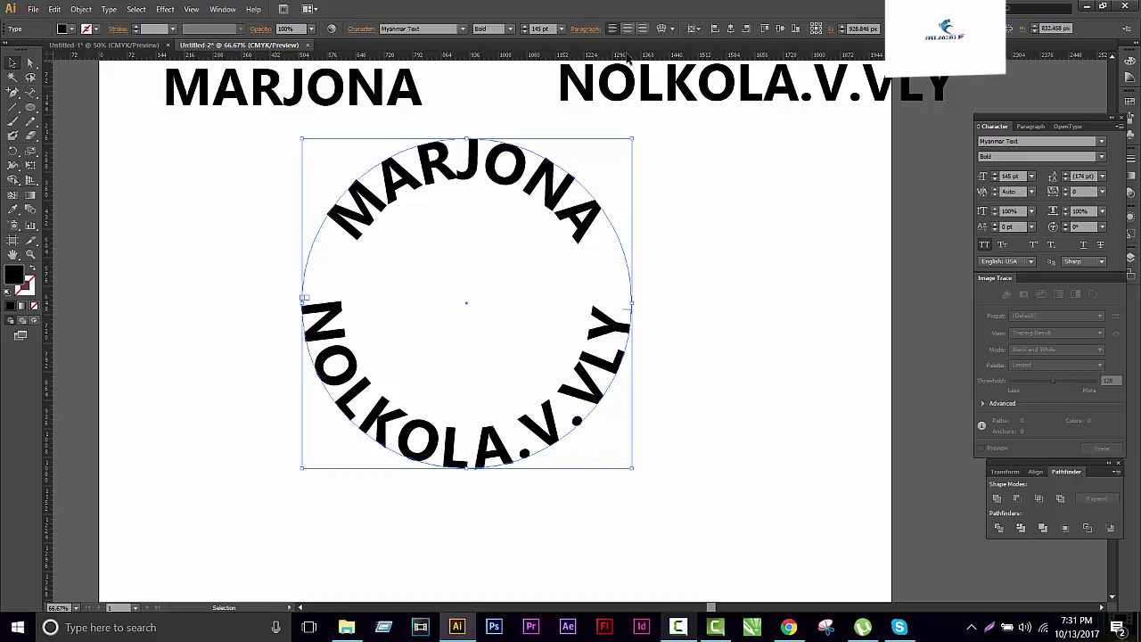
mouse_move(644, 105)
mouse_down()
mouse_move(663, 304)
mouse_move(627, 310)
mouse_up()
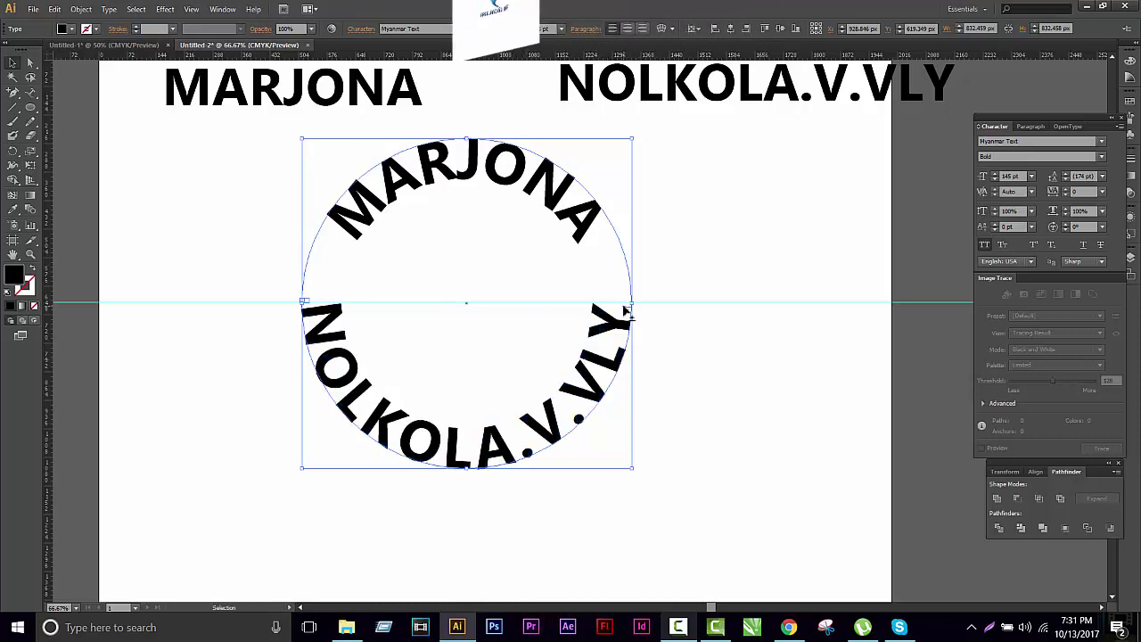
Step: Marquee-select both the MARJONA and NOLKOLA.V.VLY path-text objects around the circle
drag(625, 308, 624, 306)
drag(843, 361, 765, 169)
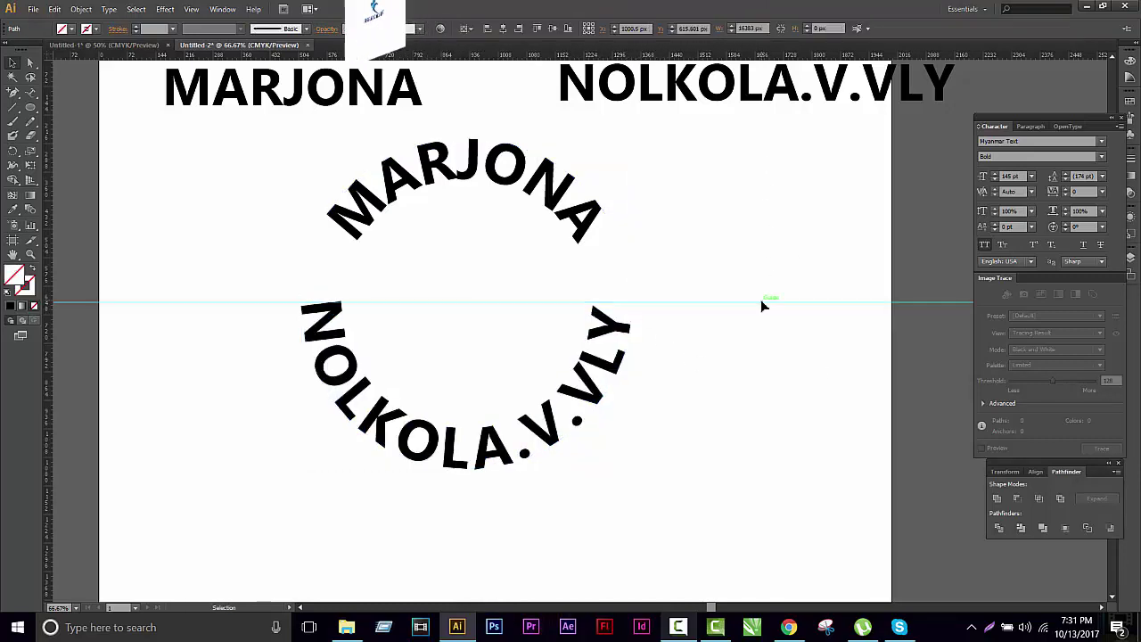
drag(683, 465, 339, 235)
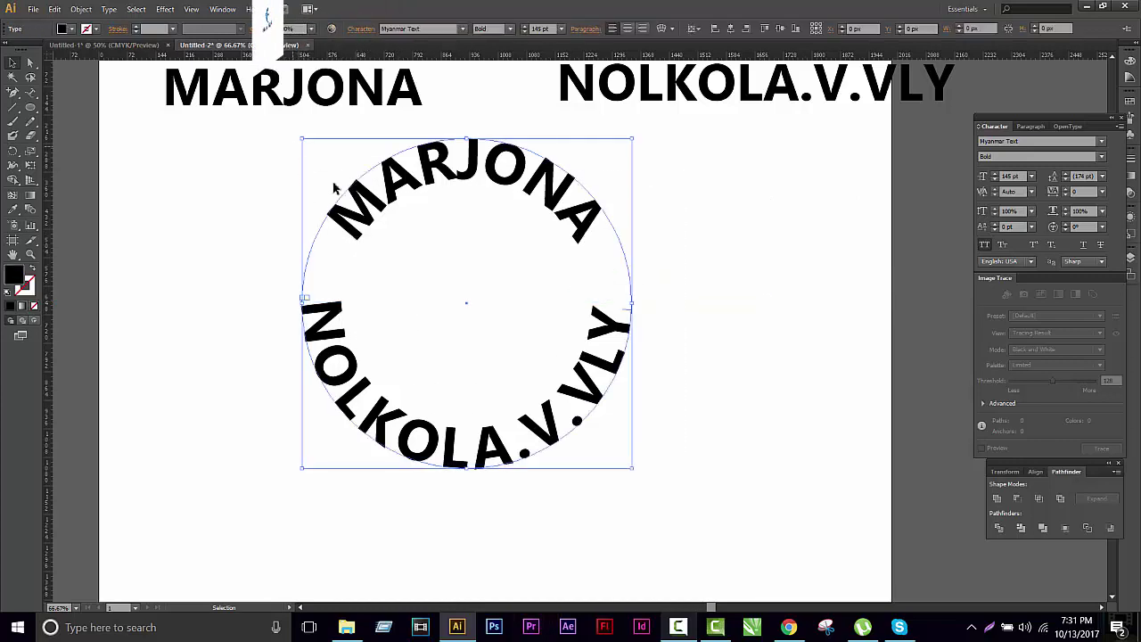
drag(657, 487, 316, 175)
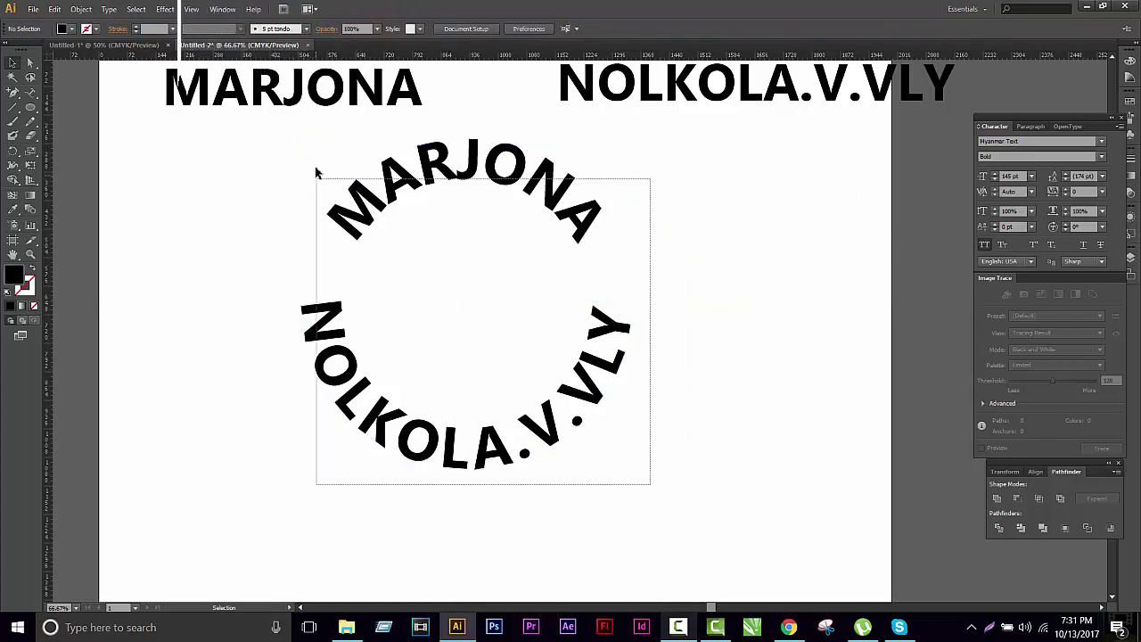
click(735, 349)
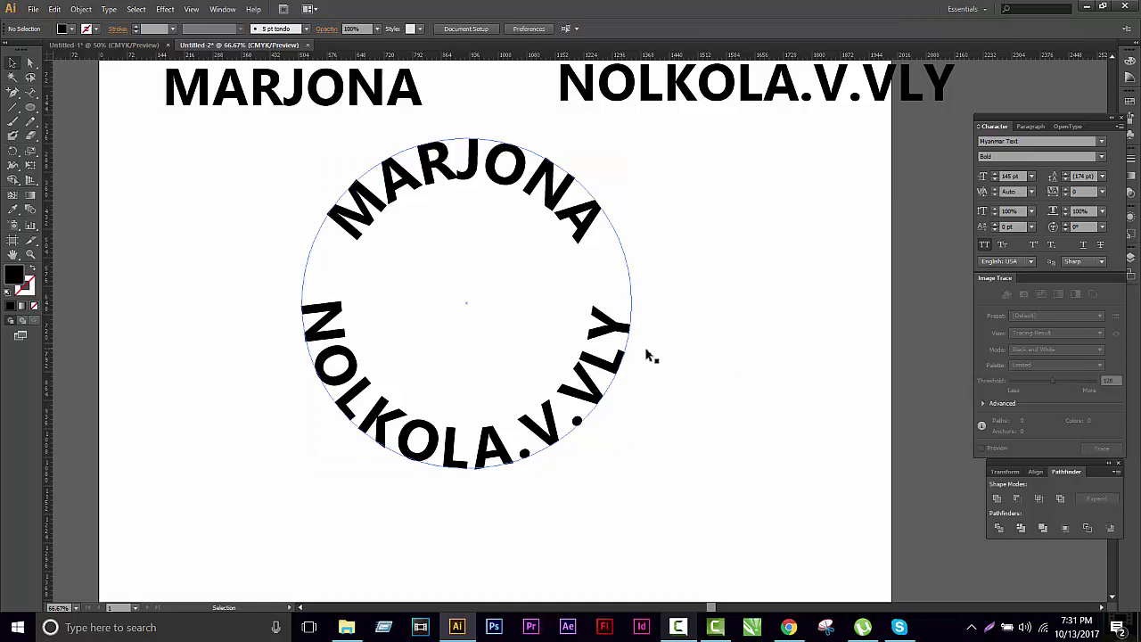
click(588, 225)
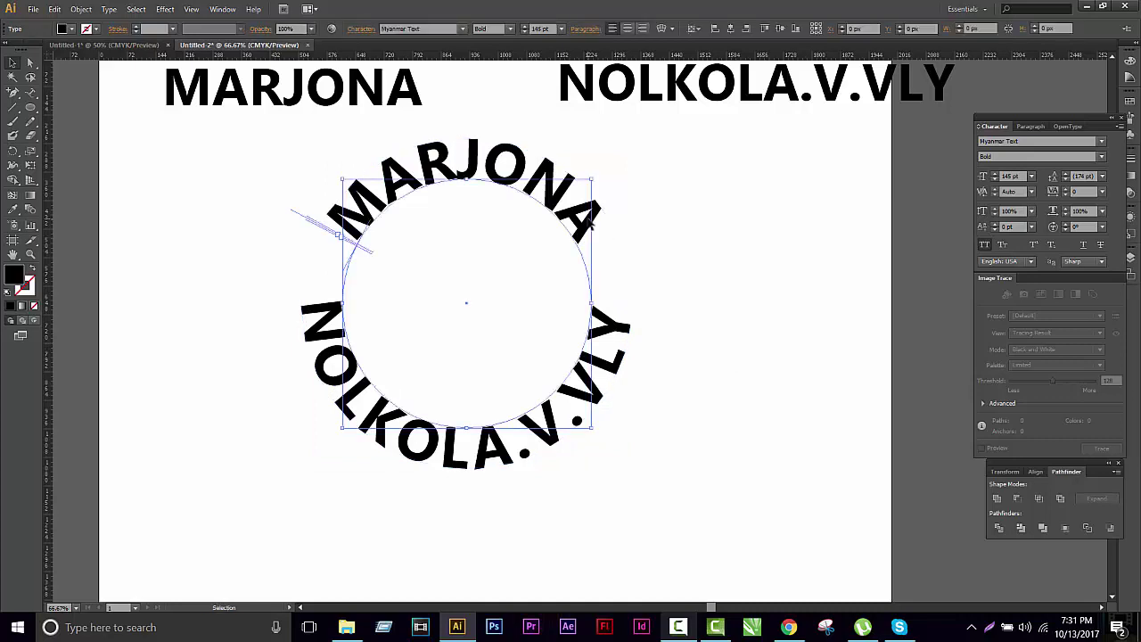
drag(634, 497, 219, 146)
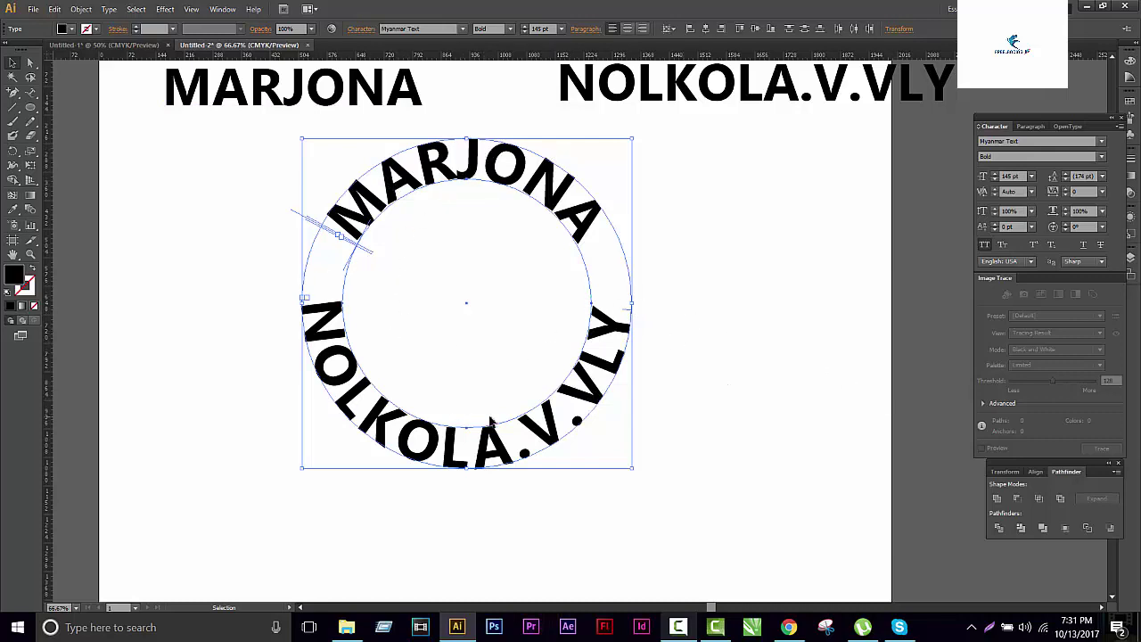
drag(606, 479, 452, 241)
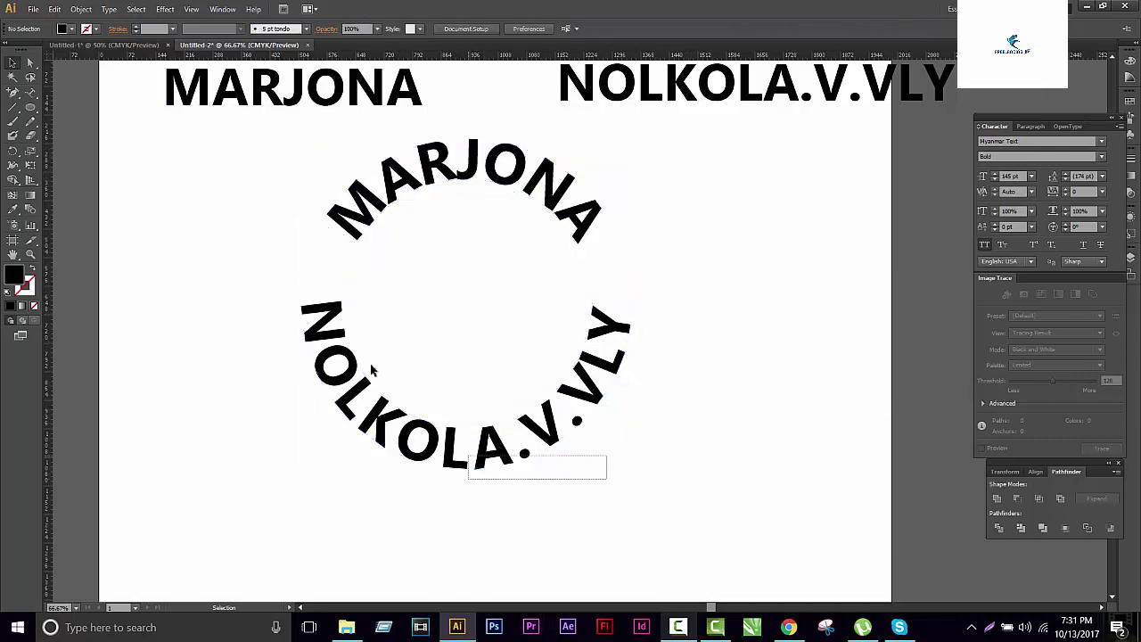
Step: Convert the MARJONA and NOLKOLA.V.VLY path text to outlines
right_click(456, 196)
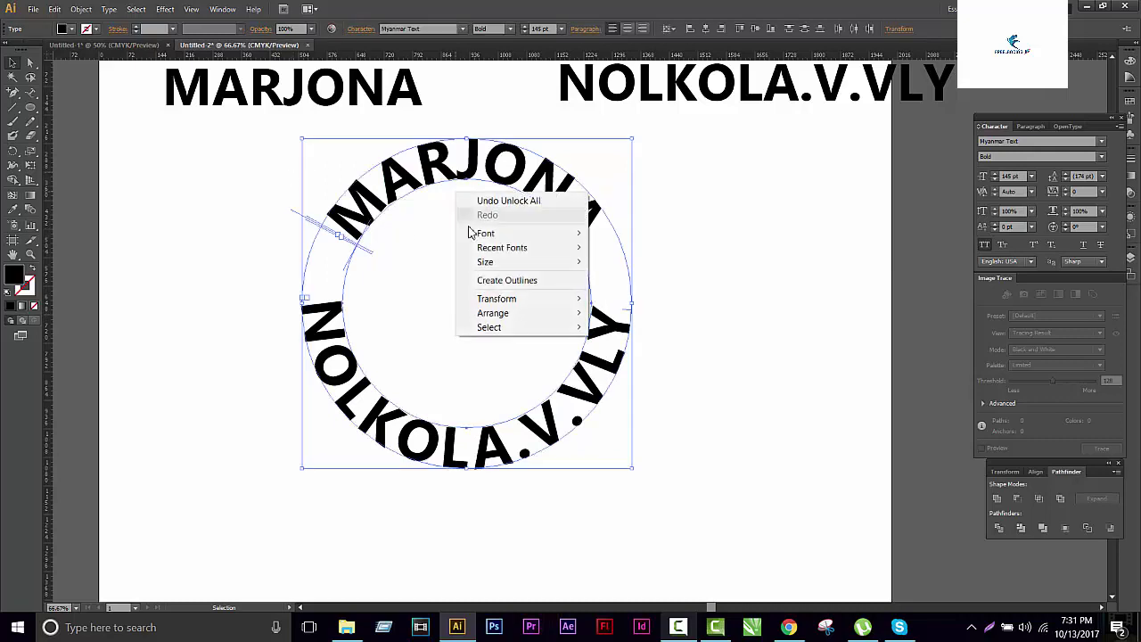
click(502, 283)
drag(690, 280, 211, 175)
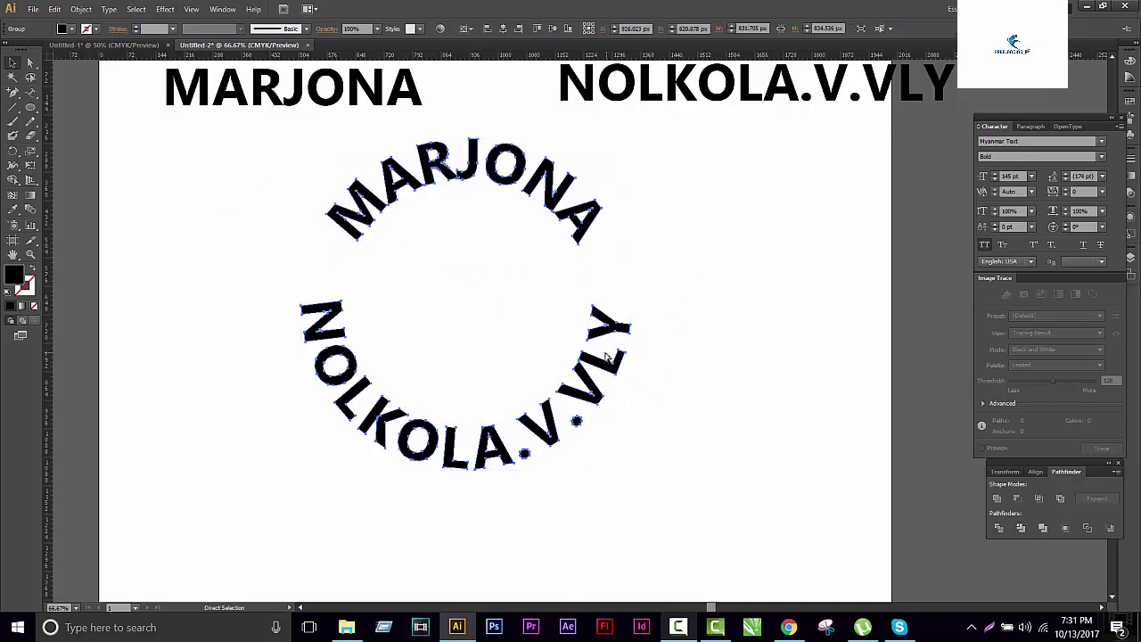
Step: Draw a large circle covering the whole lettering ring and select it alone
drag(370, 163, 616, 491)
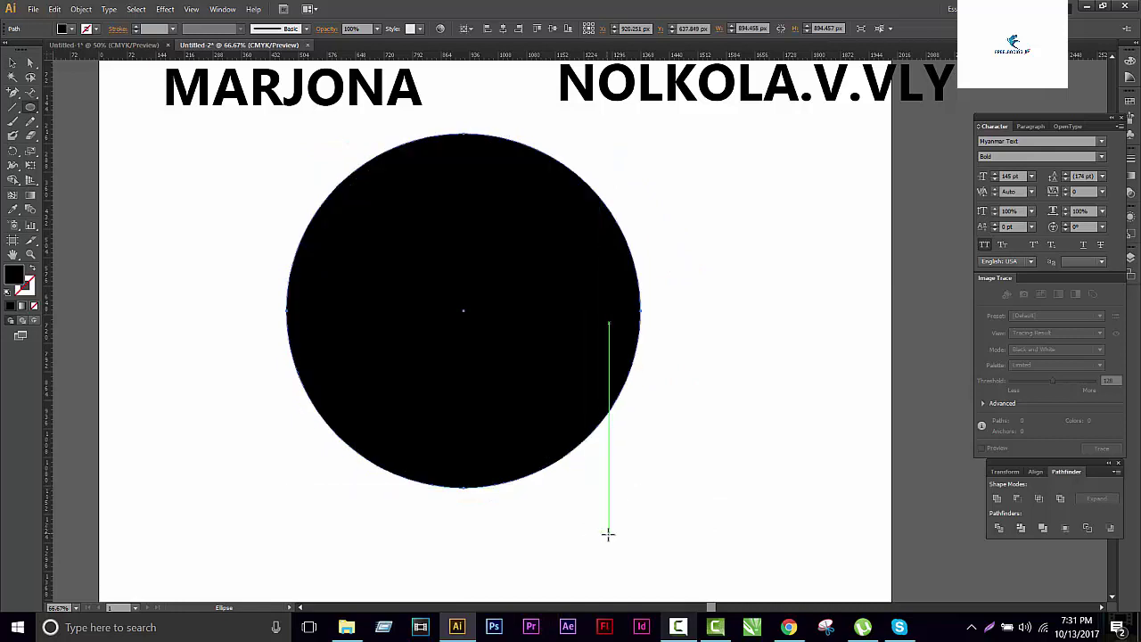
key(v)
shift+click(580, 419)
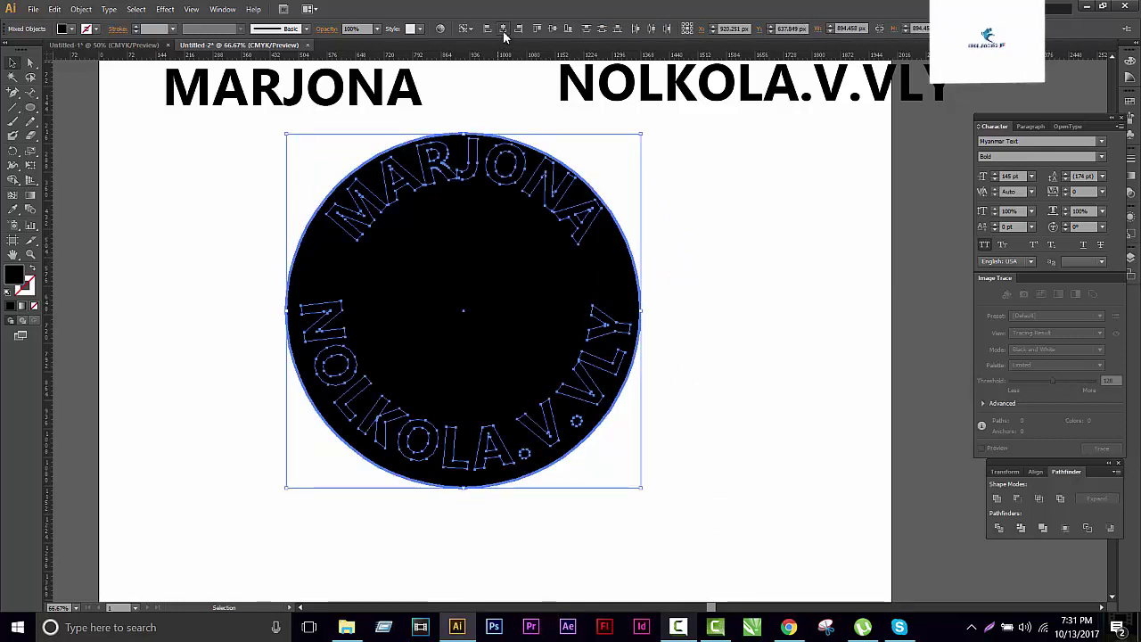
click(583, 316)
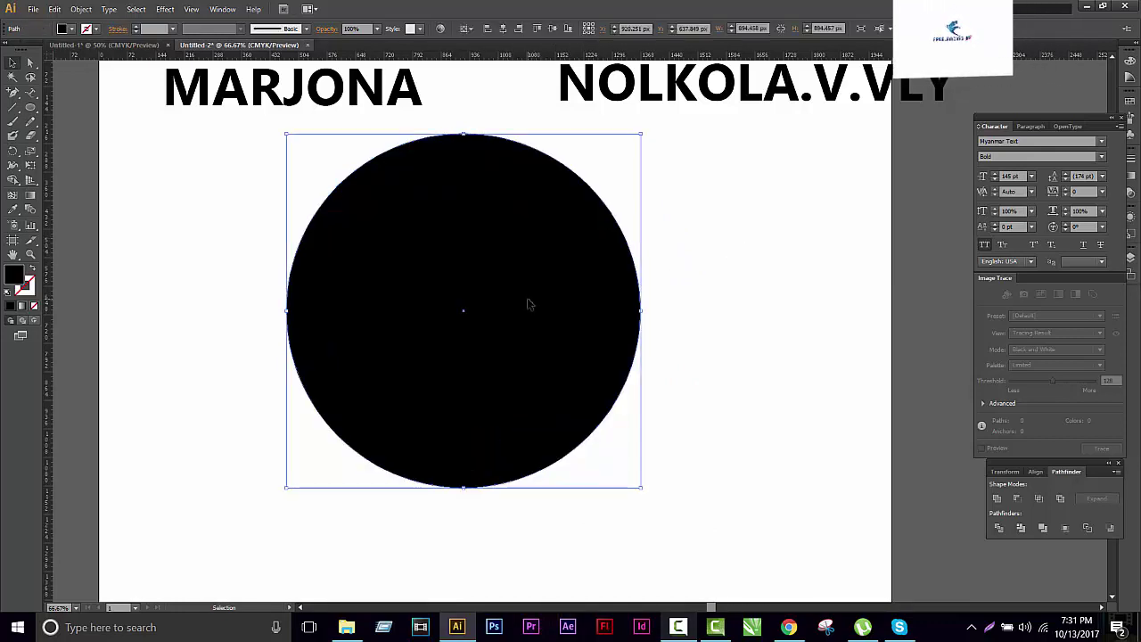
Step: Send the big circle behind the lettering and give it a grey fill
right_click(473, 298)
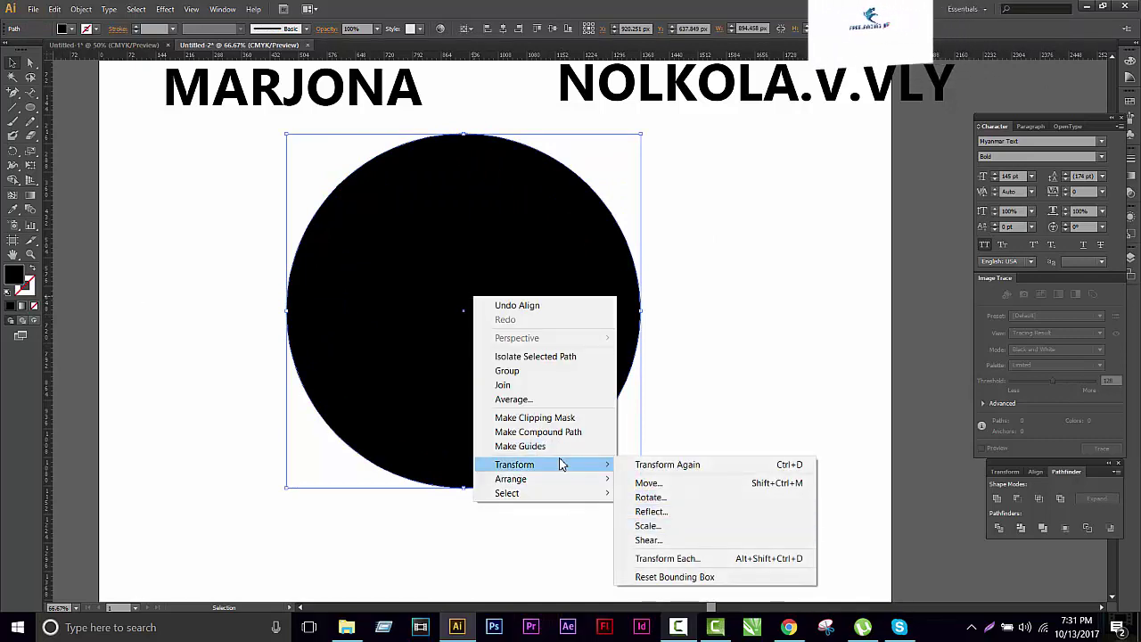
mouse_move(511, 479)
click(657, 522)
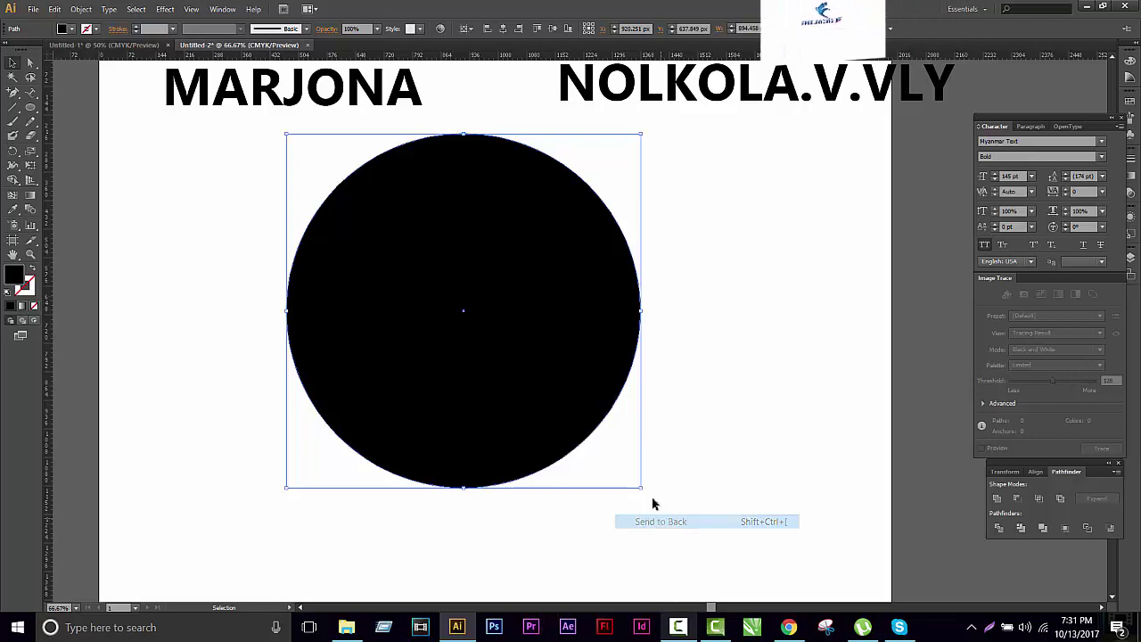
key(i)
click(905, 273)
key(a)
click(696, 396)
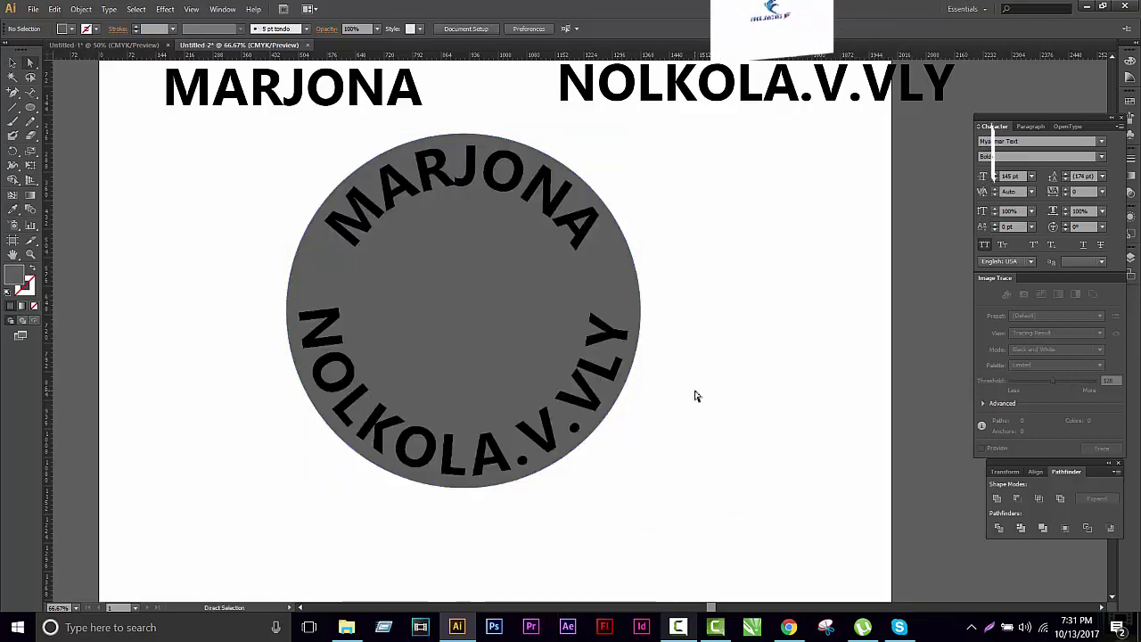
key(v)
drag(583, 491, 553, 290)
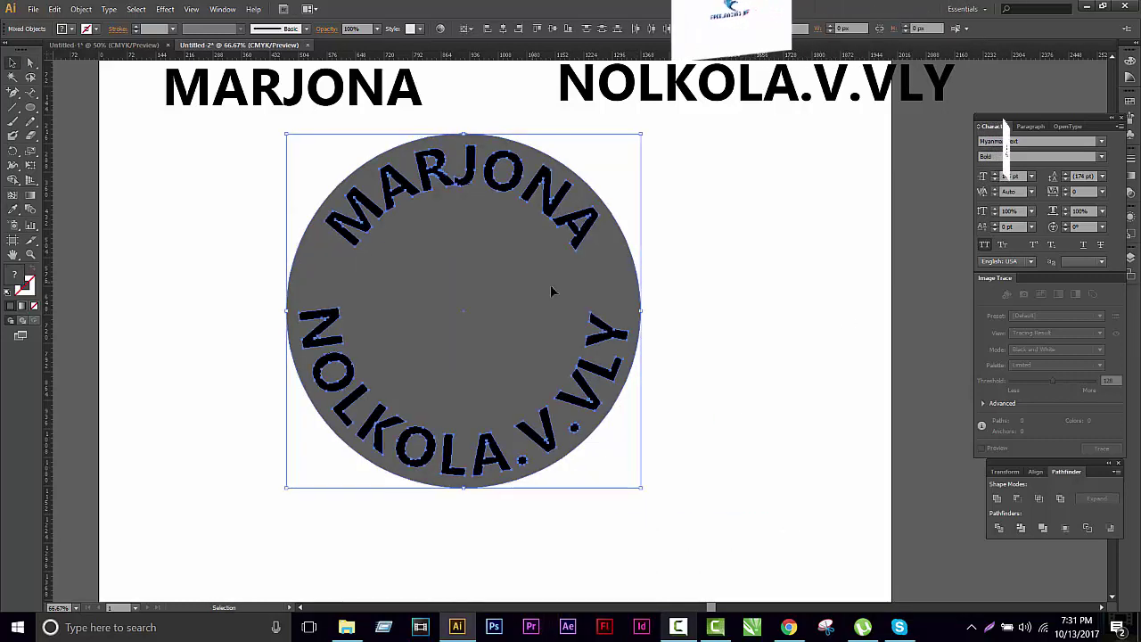
click(754, 281)
click(523, 326)
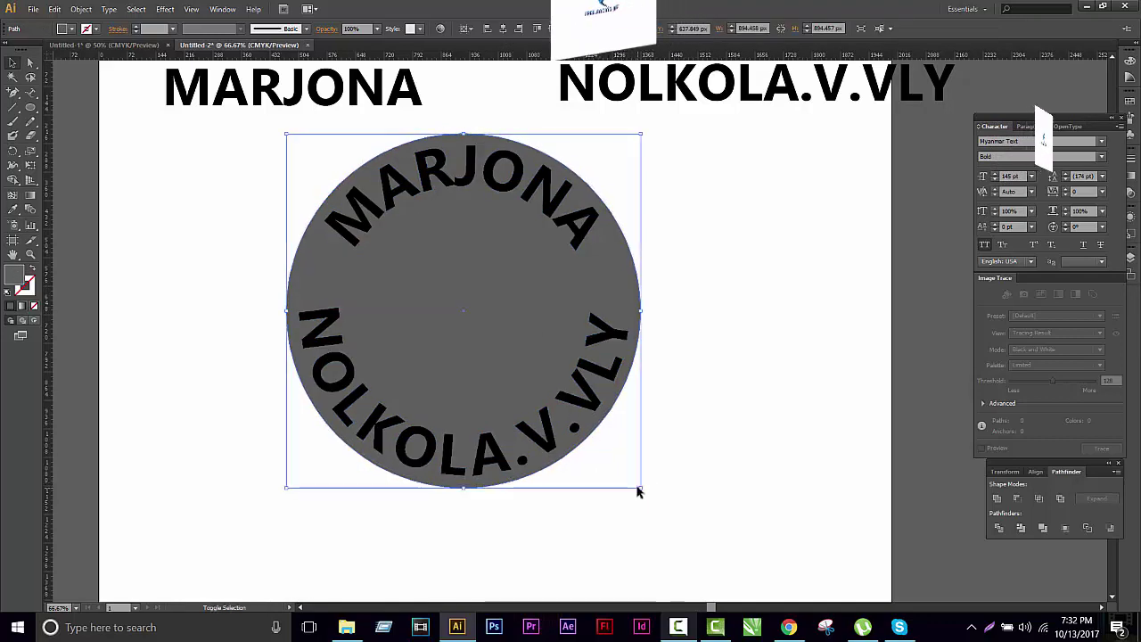
Step: Paste a circle copy in front and shrink it into a concentric inner circle
drag(640, 489, 635, 484)
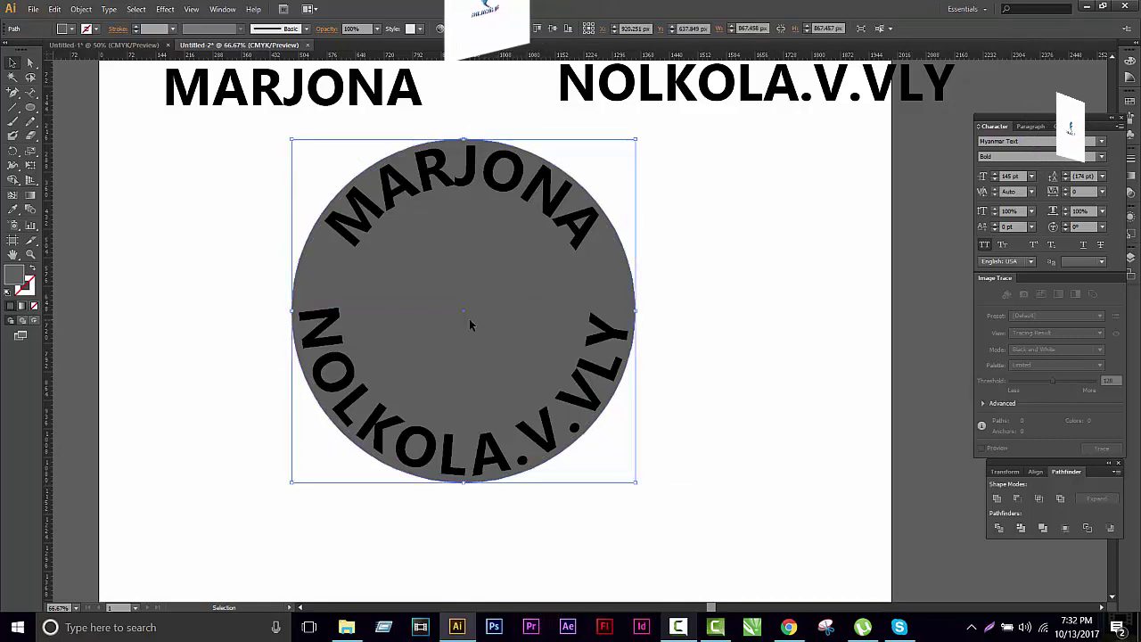
key(a)
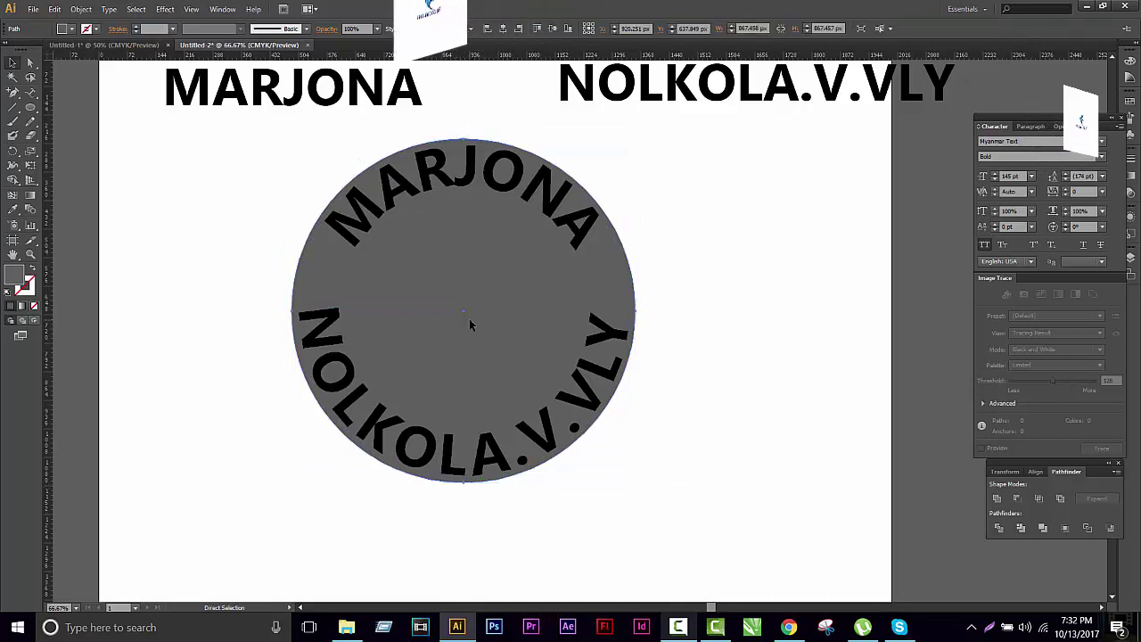
key(v)
mouse_move(635, 483)
mouse_down()
mouse_move(578, 446)
mouse_move(635, 482)
mouse_up()
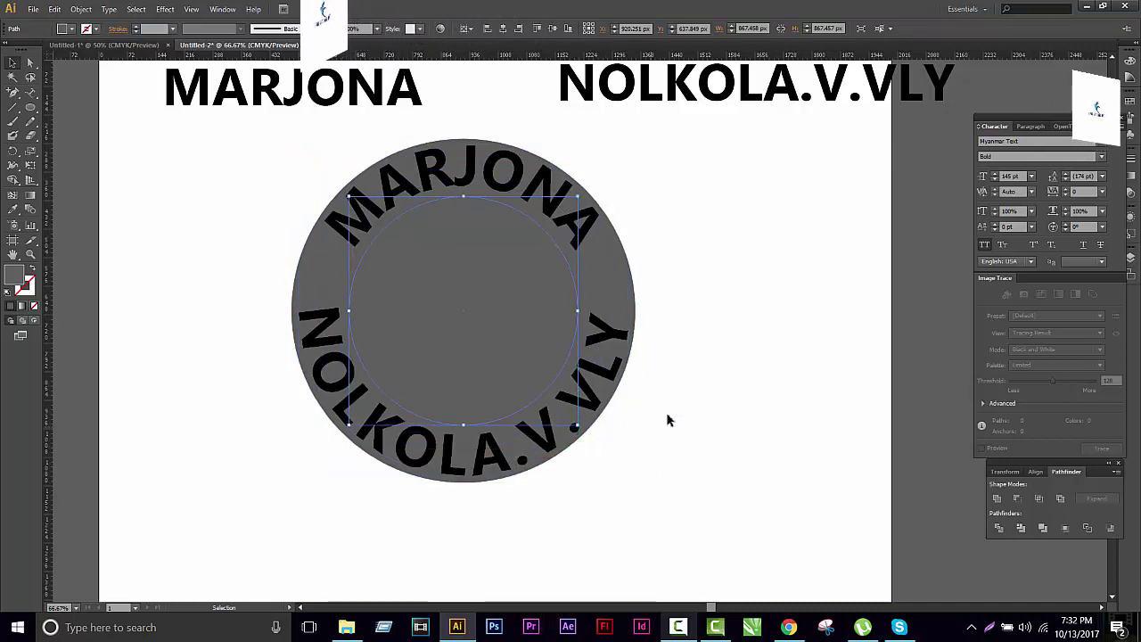
click(638, 287)
click(511, 328)
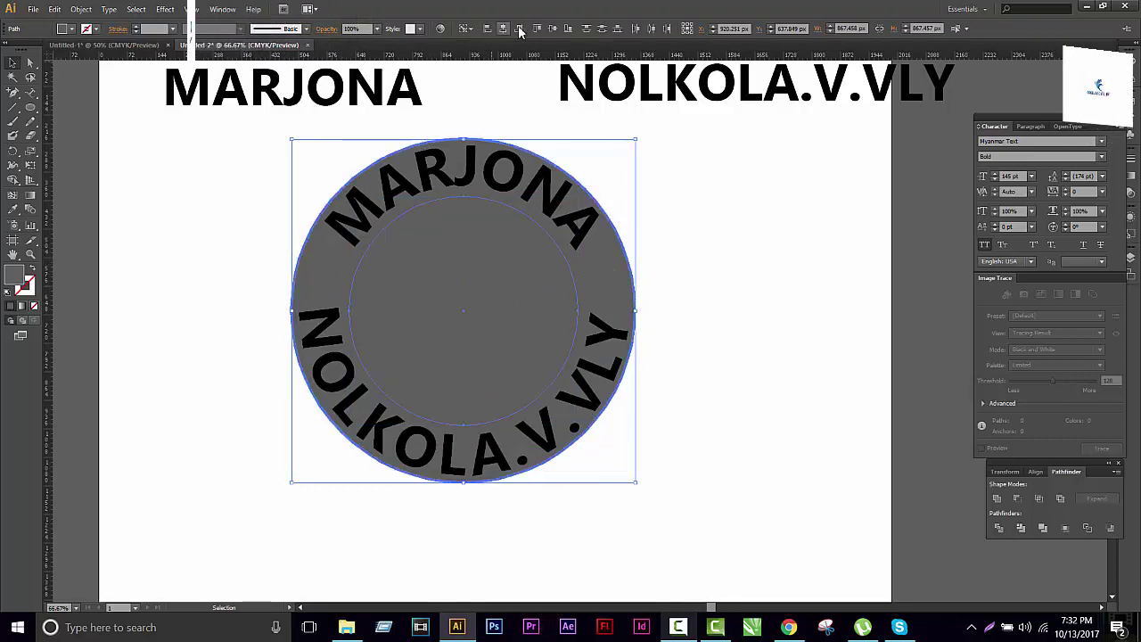
click(713, 272)
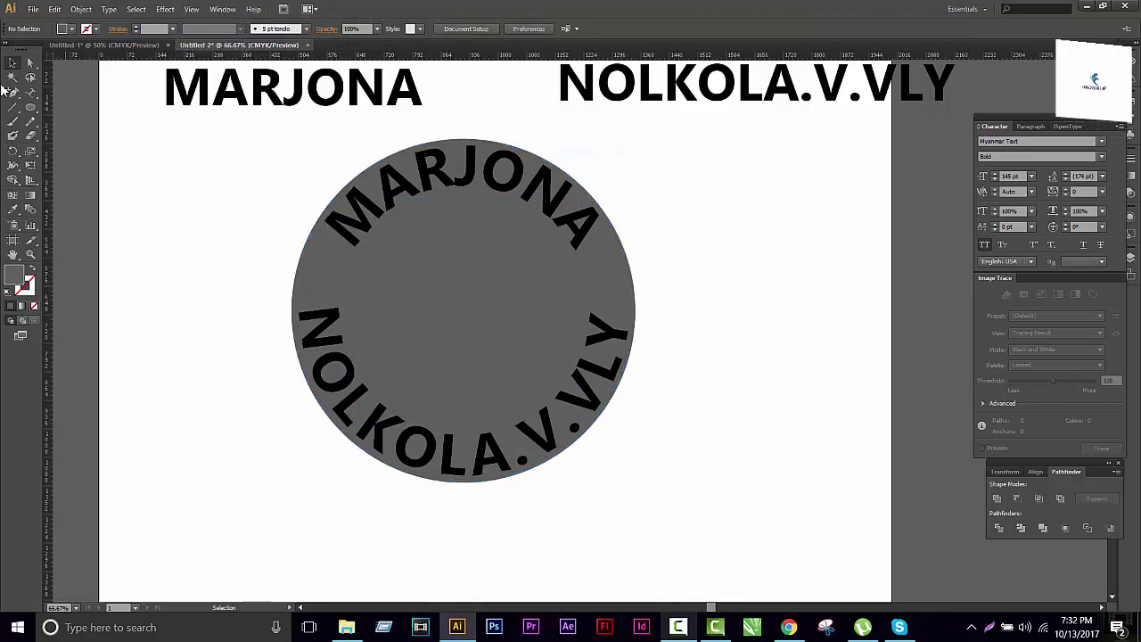
Step: Load the Basic RGB swatch library and move its panel off the artwork
click(71, 29)
click(17, 105)
mouse_move(59, 207)
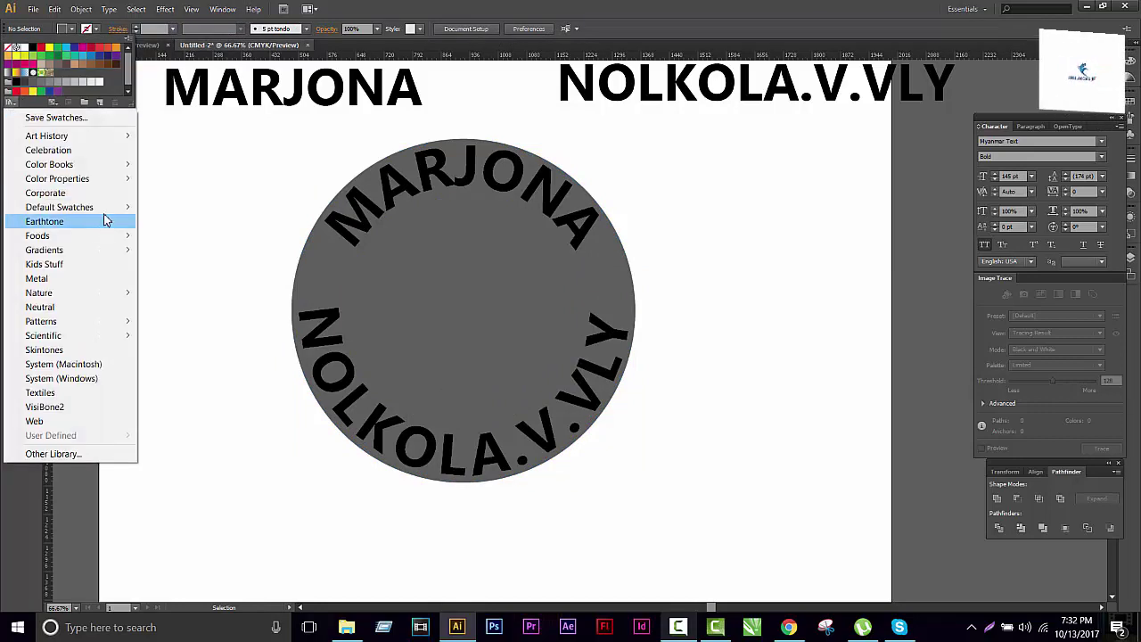
click(178, 207)
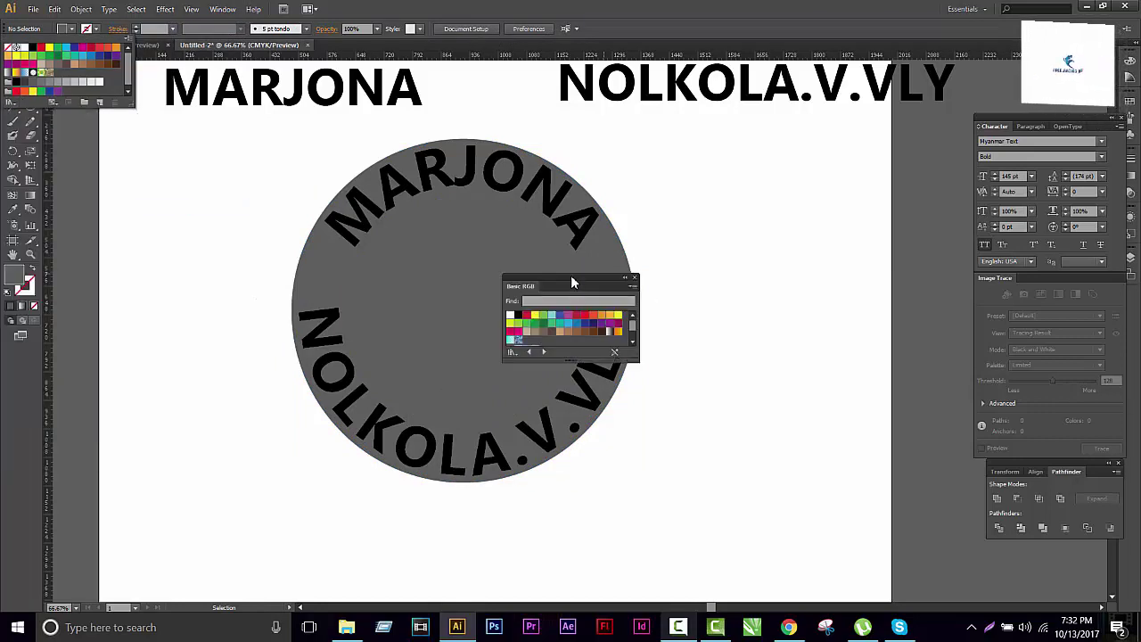
click(782, 253)
drag(560, 283, 765, 255)
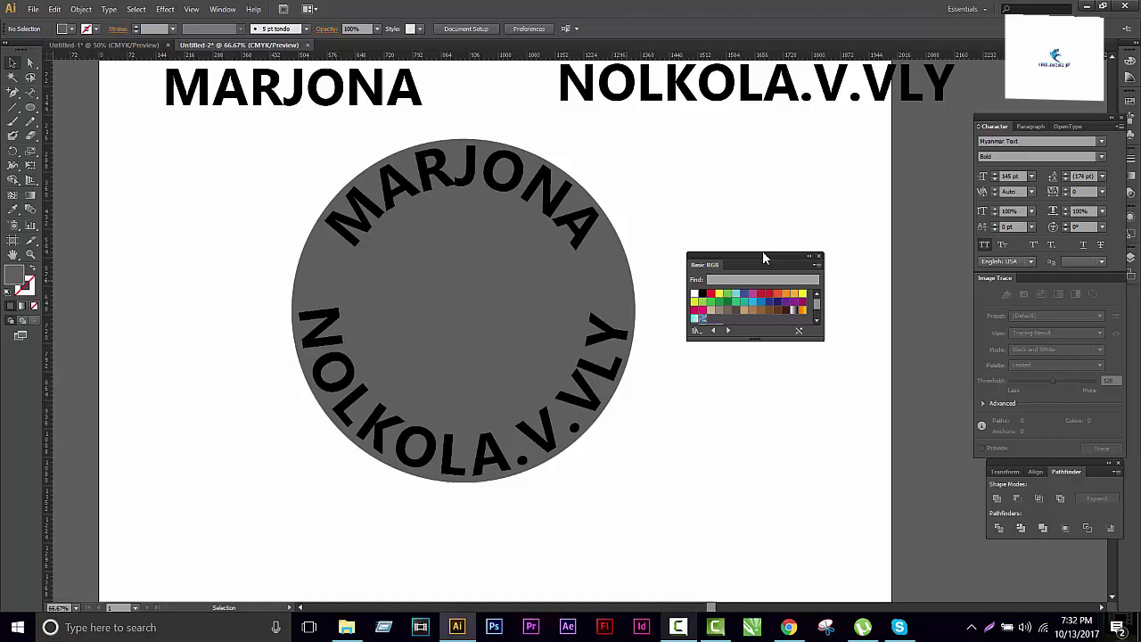
Step: Fill the outer circle light blue (cyan) and the inner circle white
click(625, 276)
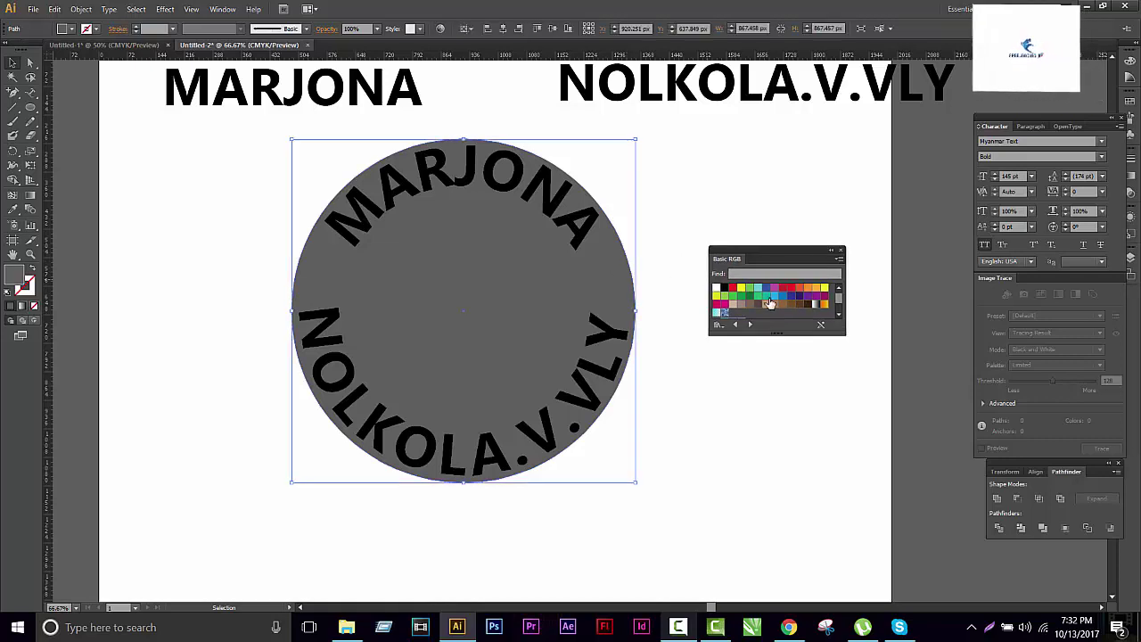
click(778, 298)
click(519, 304)
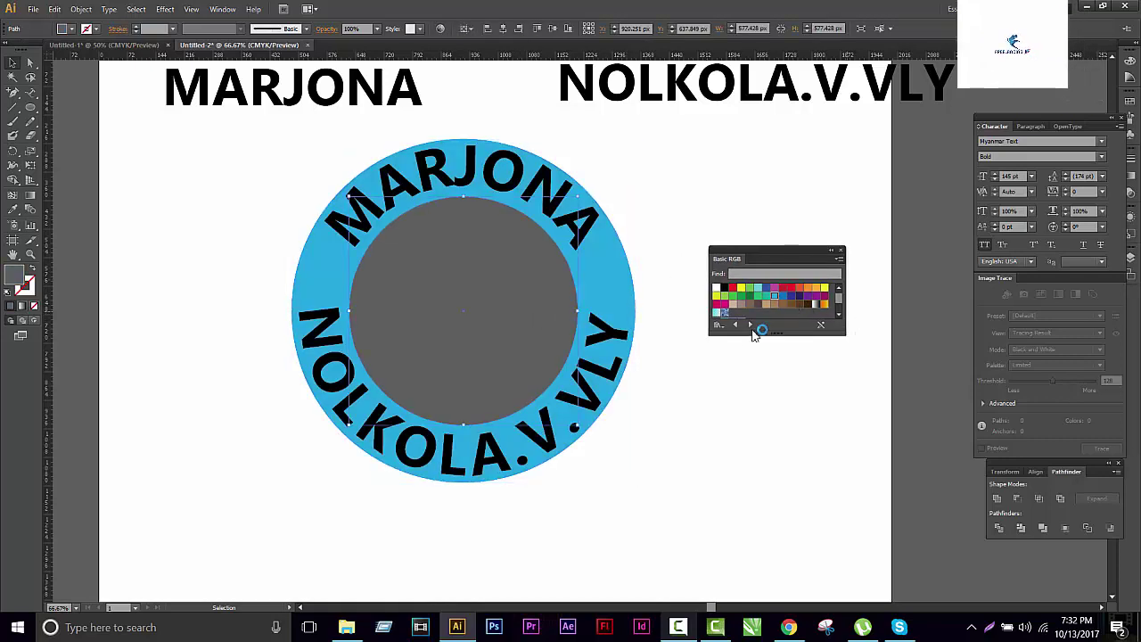
click(716, 288)
click(678, 482)
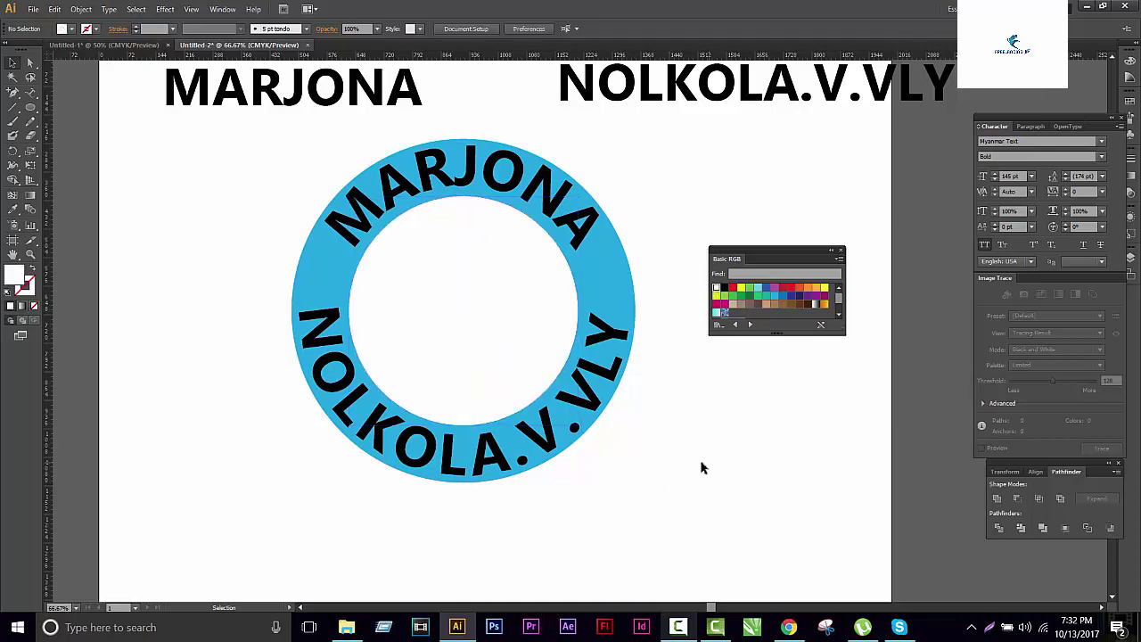
Step: Turn the curved MARJONA and NOLKOLA.V.VLY lettering white
scroll(560, 253, right, 1)
click(526, 191)
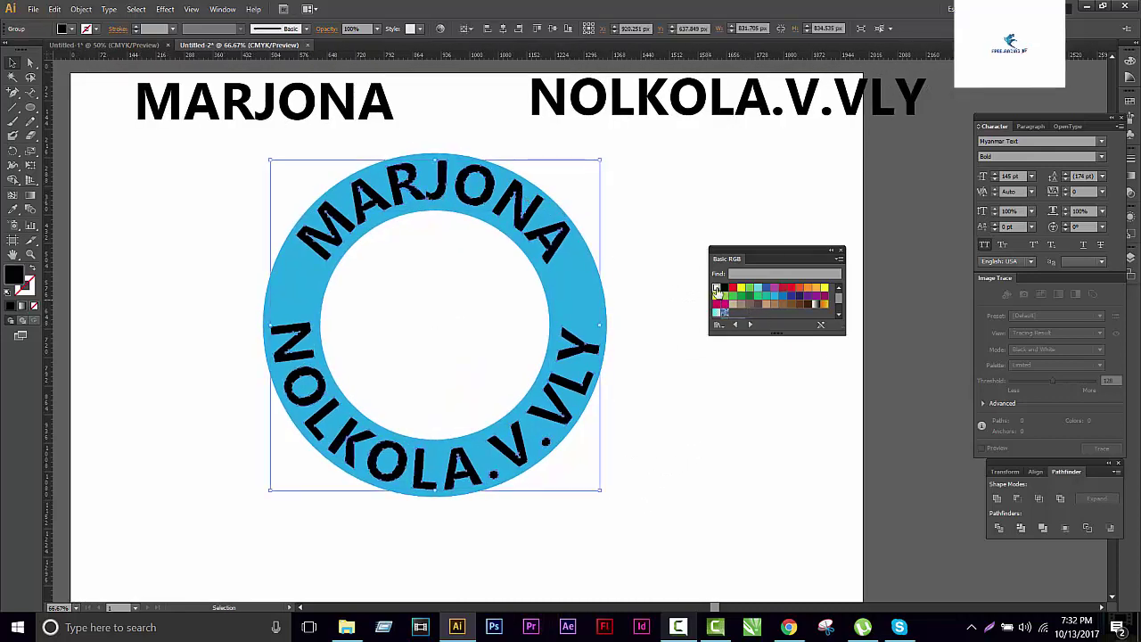
click(716, 288)
click(589, 479)
Step: Pan and scroll around to inspect the finished light blue ring
scroll(607, 446, left, 1)
scroll(425, 284, up, 1)
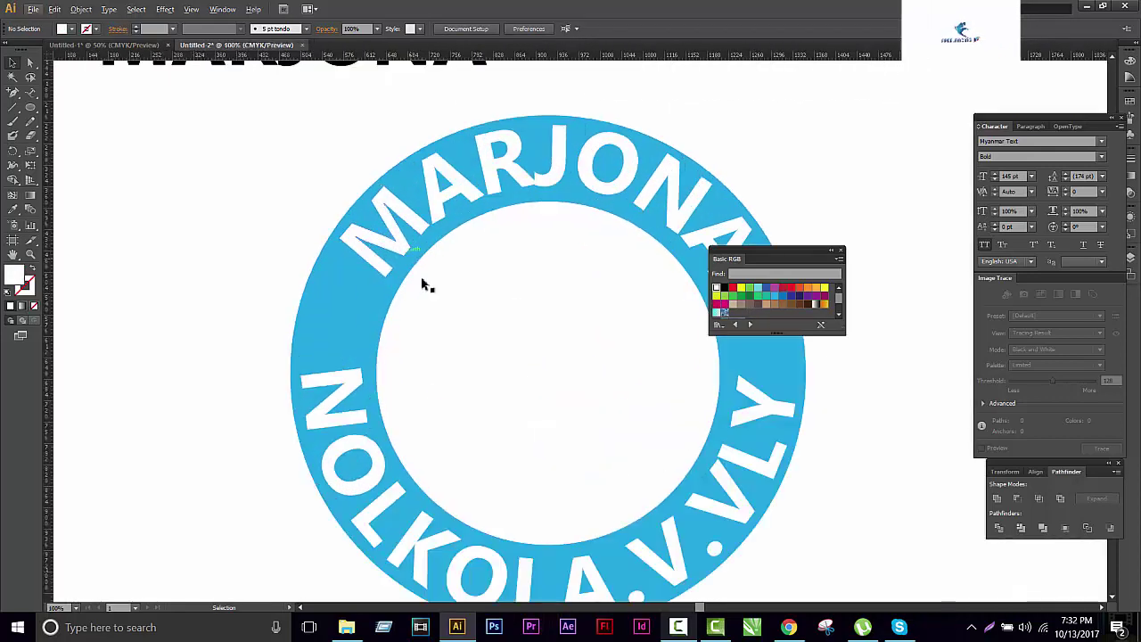
drag(541, 354, 397, 298)
drag(640, 420, 652, 380)
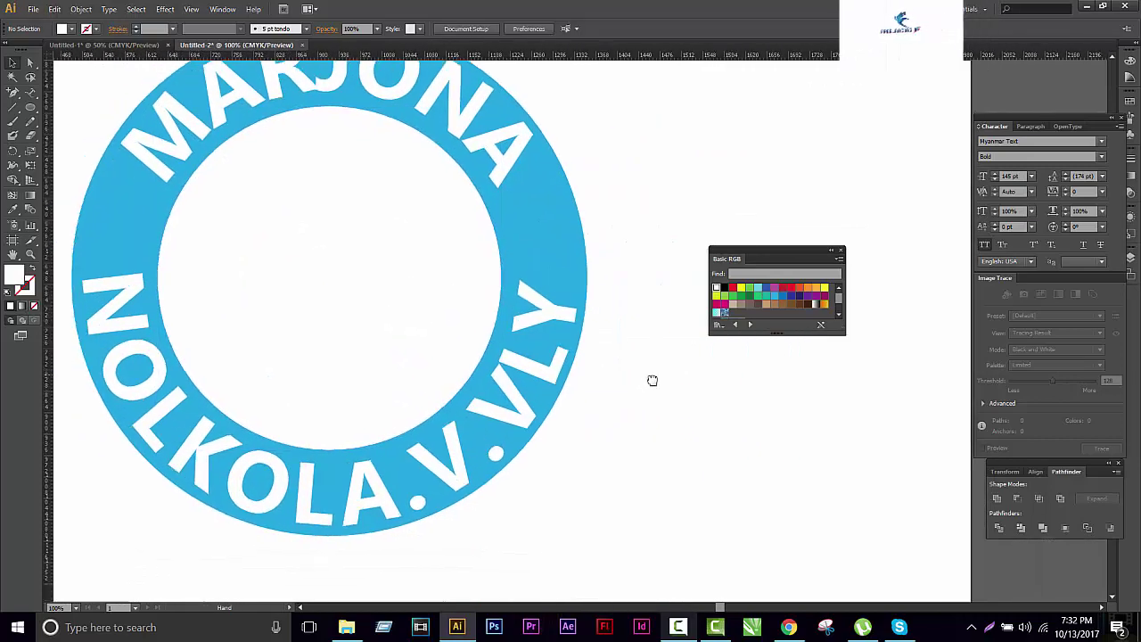
drag(564, 240, 596, 265)
click(572, 299)
scroll(584, 278, down, 1)
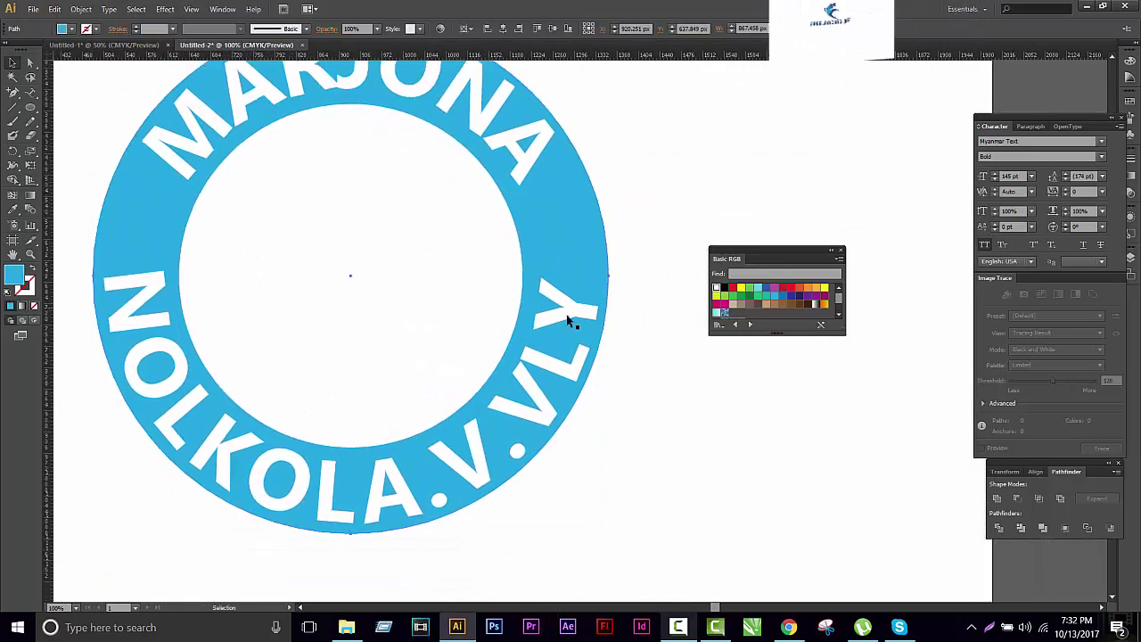
scroll(606, 321, down, 2)
click(658, 362)
scroll(517, 247, up, 2)
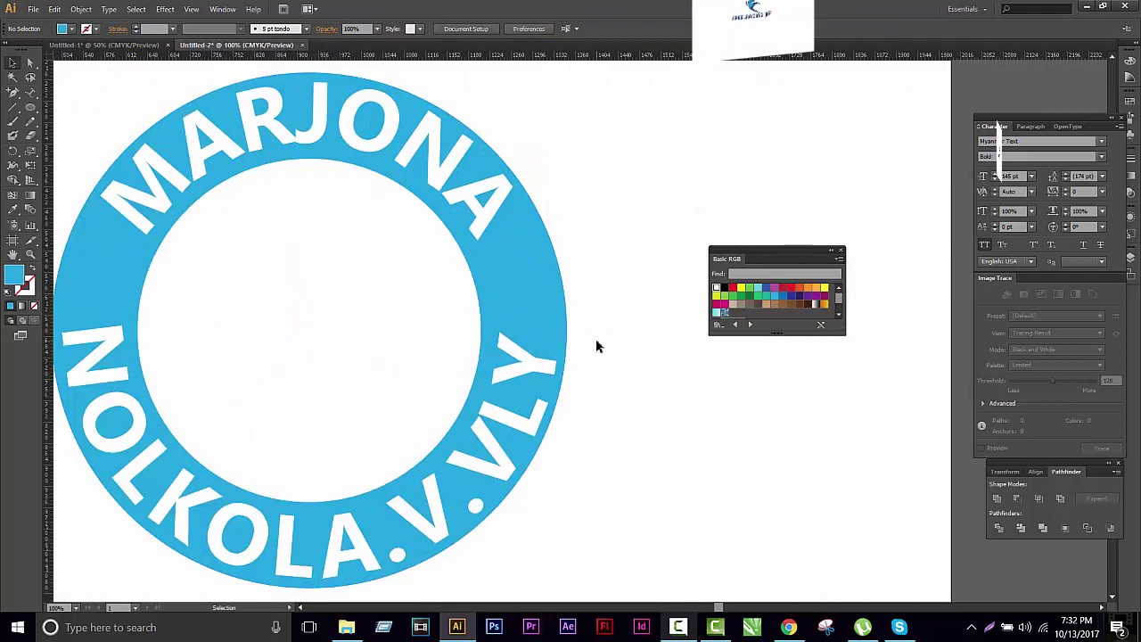
Step: Try the line, ellipse and pen tools, drawing a two-point path on the ring's right
click(16, 107)
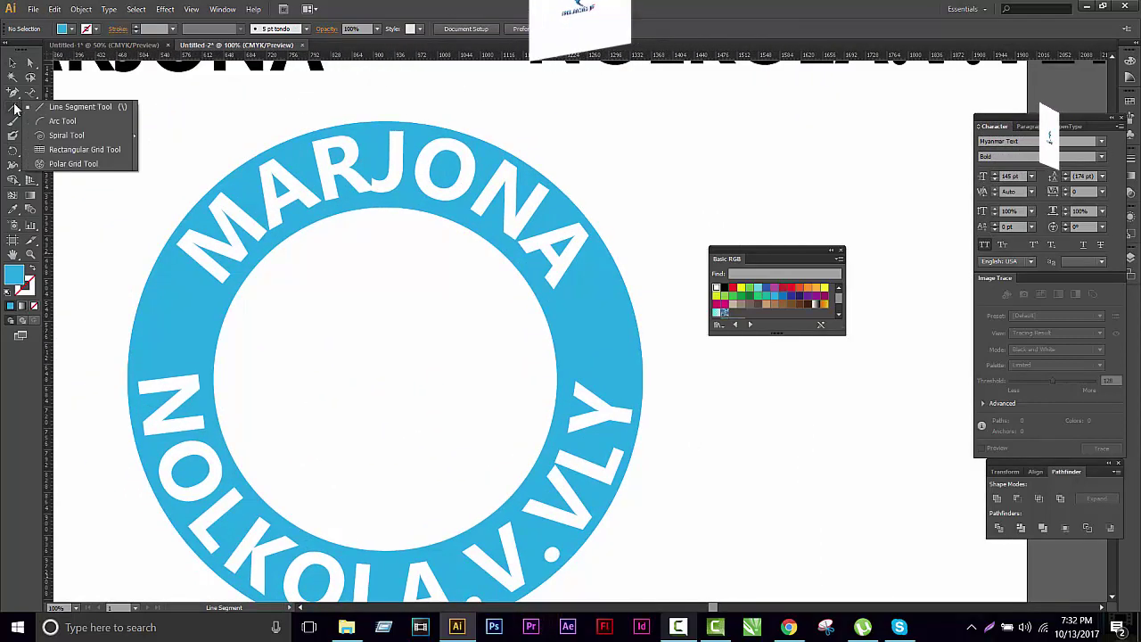
double_click(16, 107)
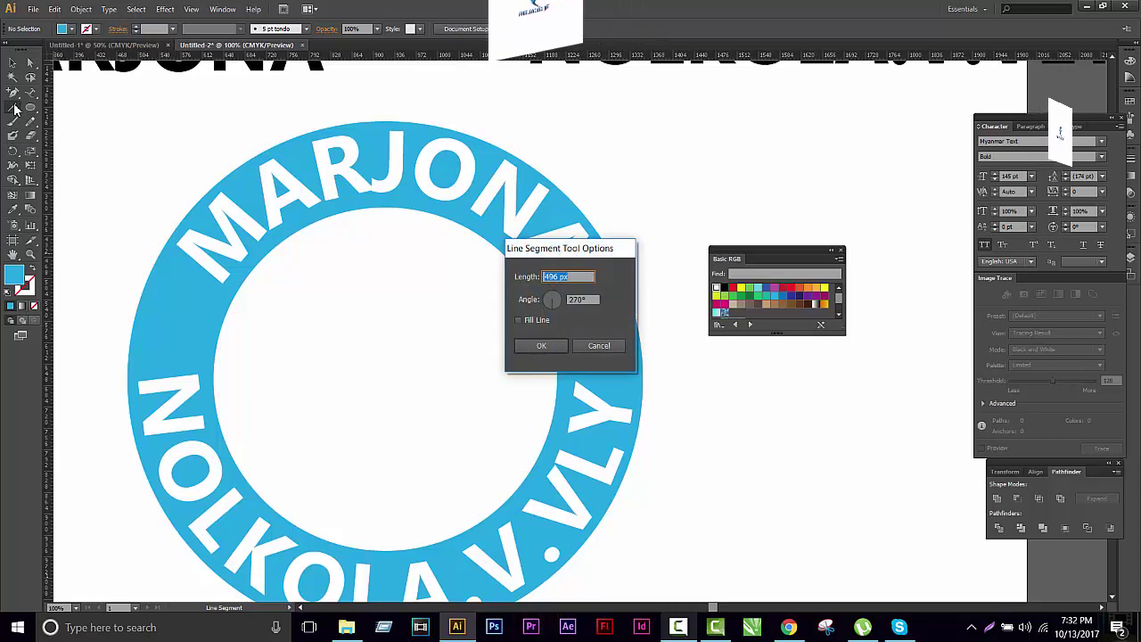
click(599, 345)
drag(29, 110, 71, 134)
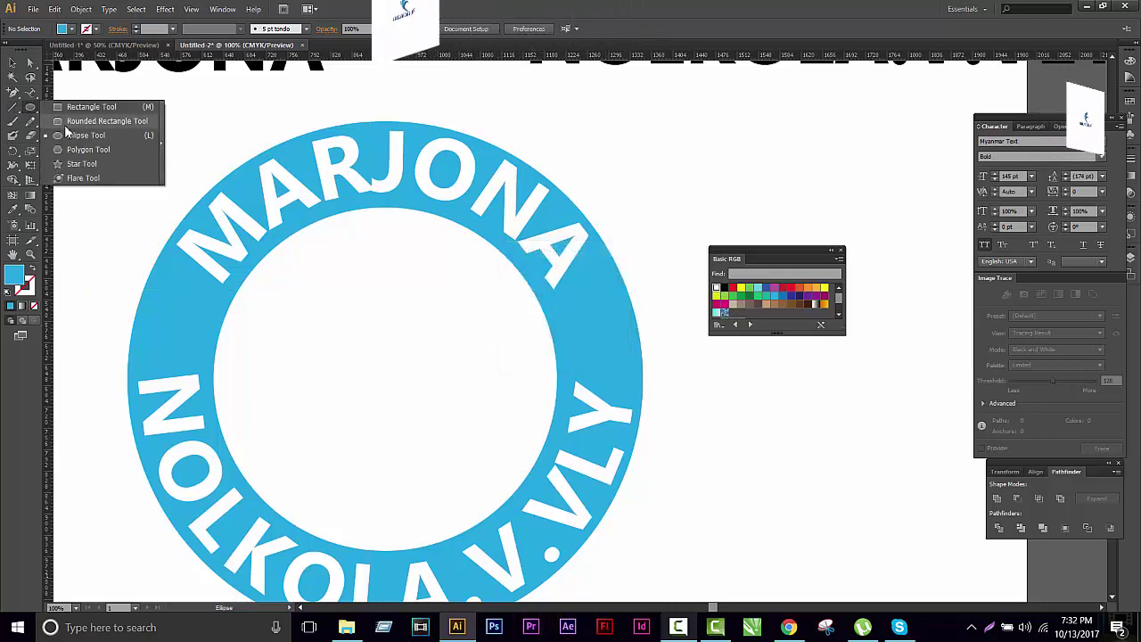
drag(14, 96, 54, 93)
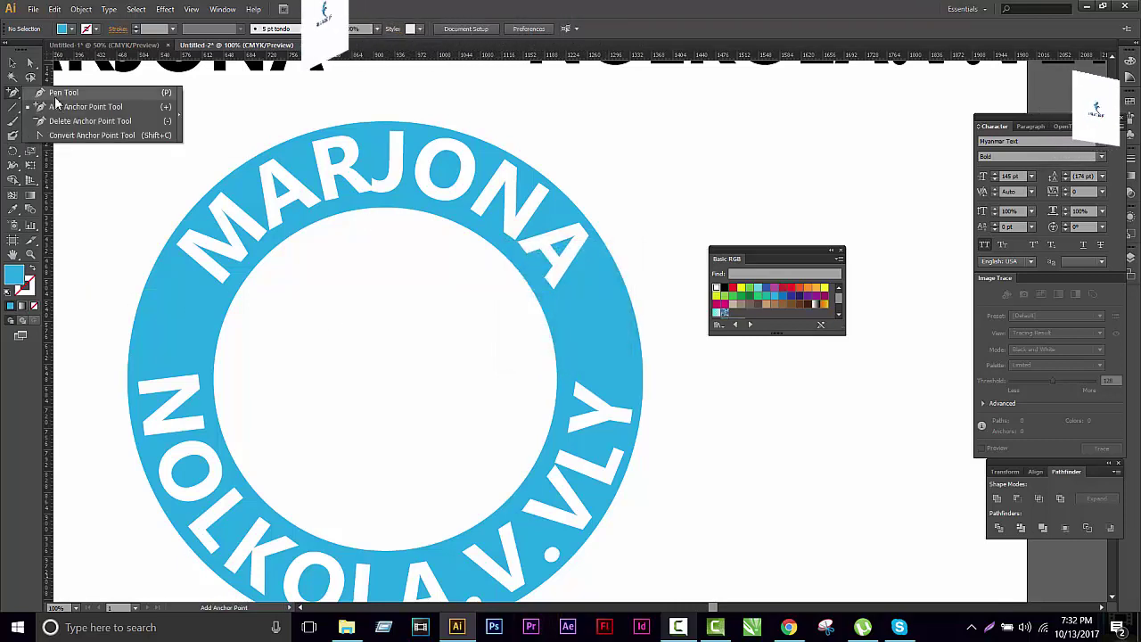
click(579, 277)
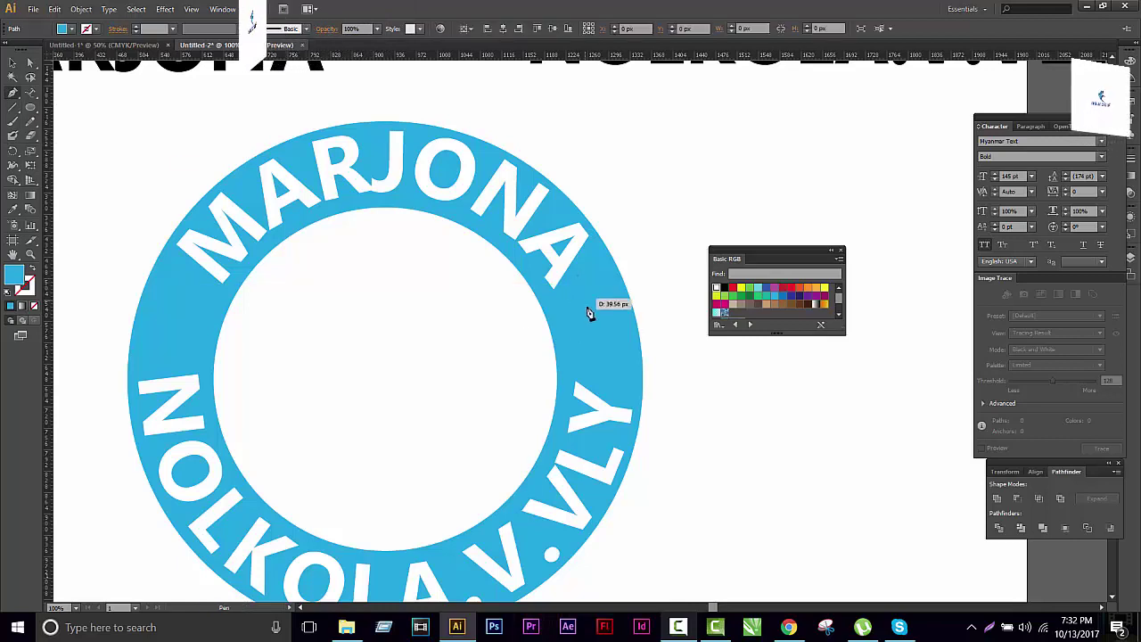
click(597, 463)
key(v)
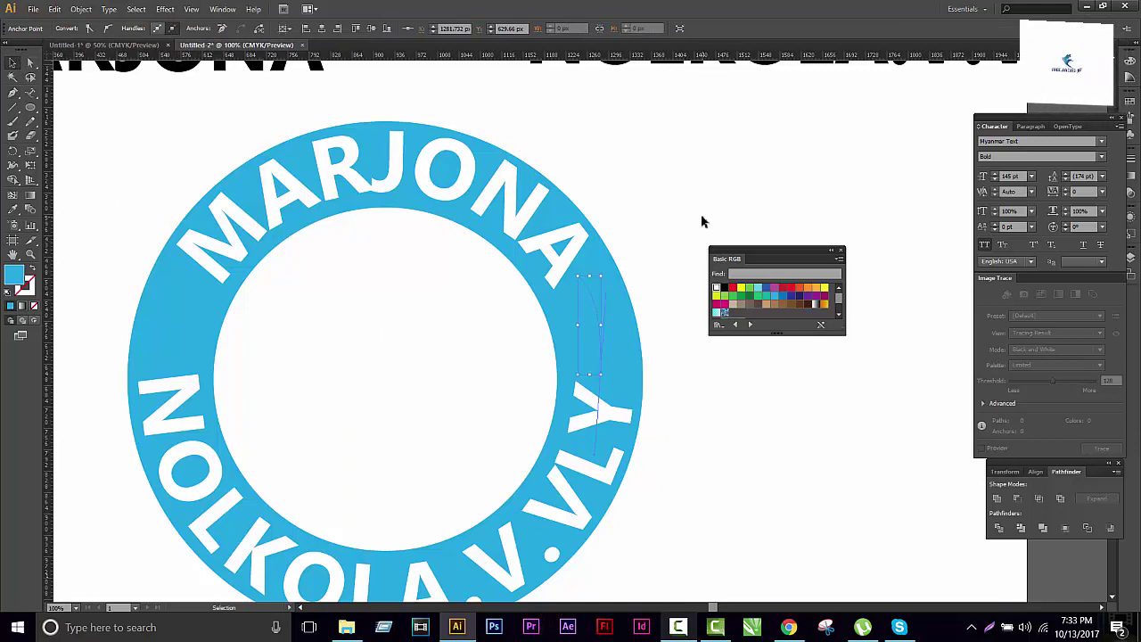
Step: Give the stray path a black stroke, then delete the black arc
scroll(701, 221, down, 1)
click(559, 274)
click(556, 299)
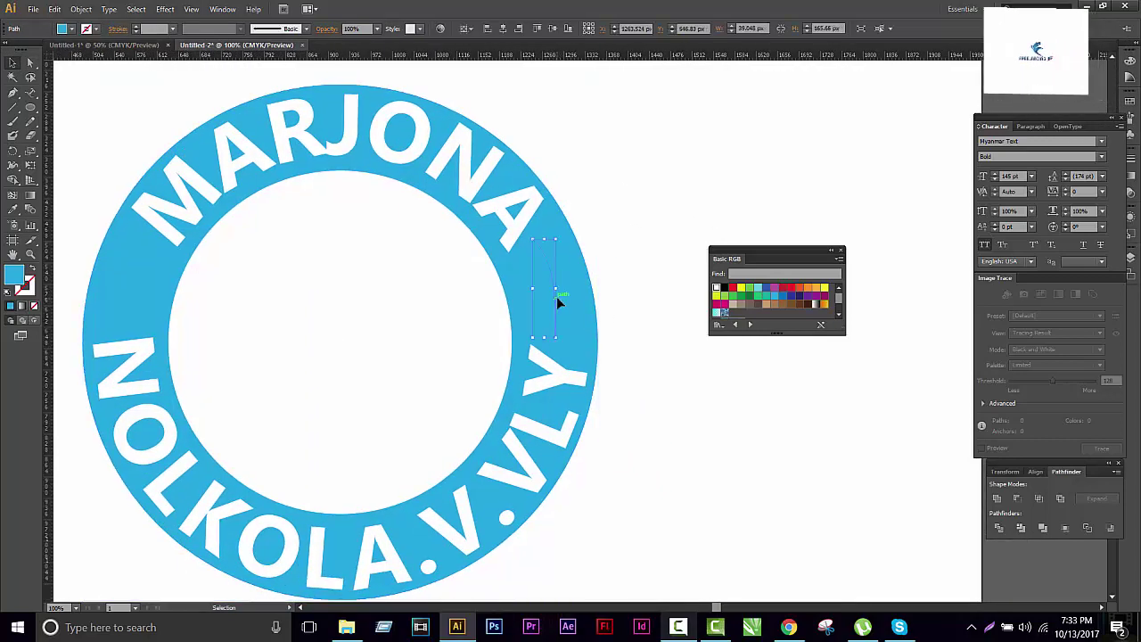
click(136, 25)
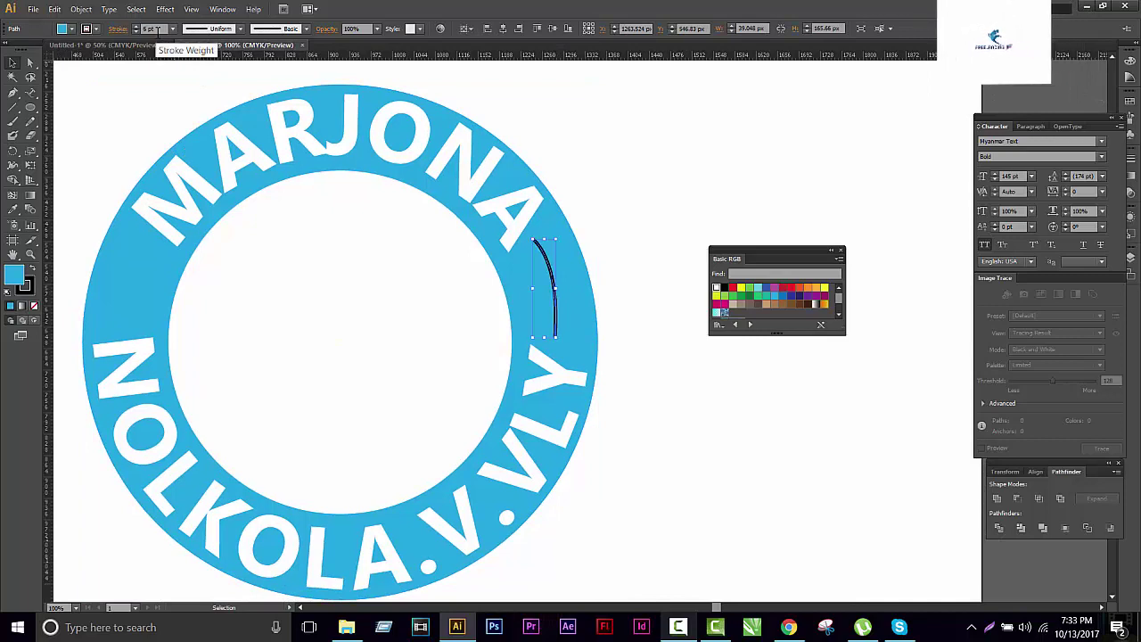
click(618, 244)
scroll(618, 244, left, 2)
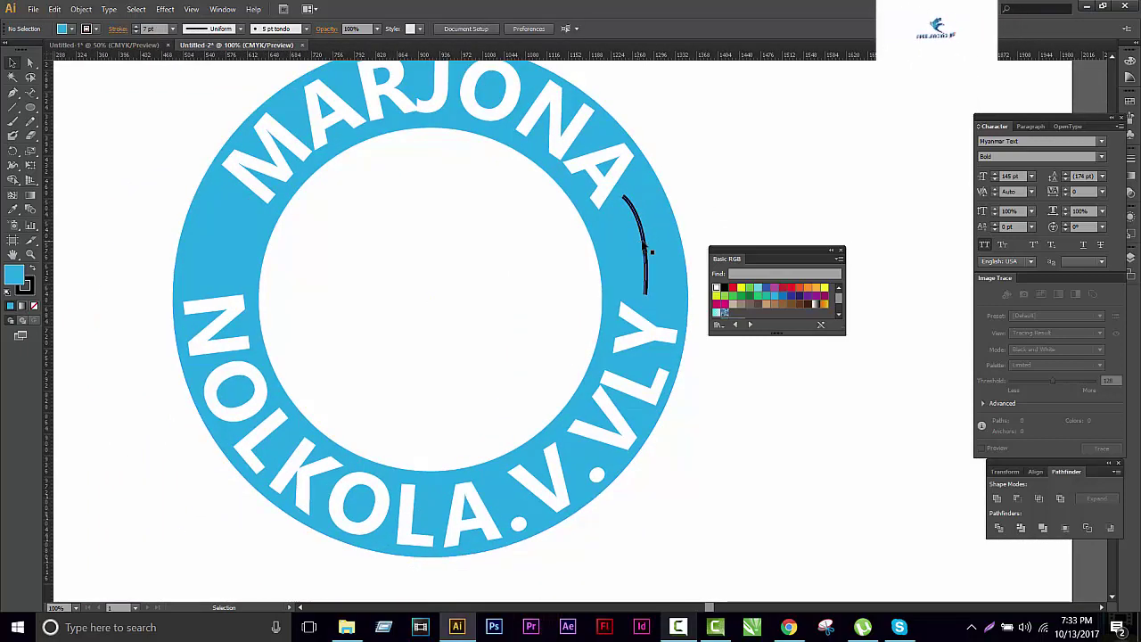
click(645, 247)
key(Delete)
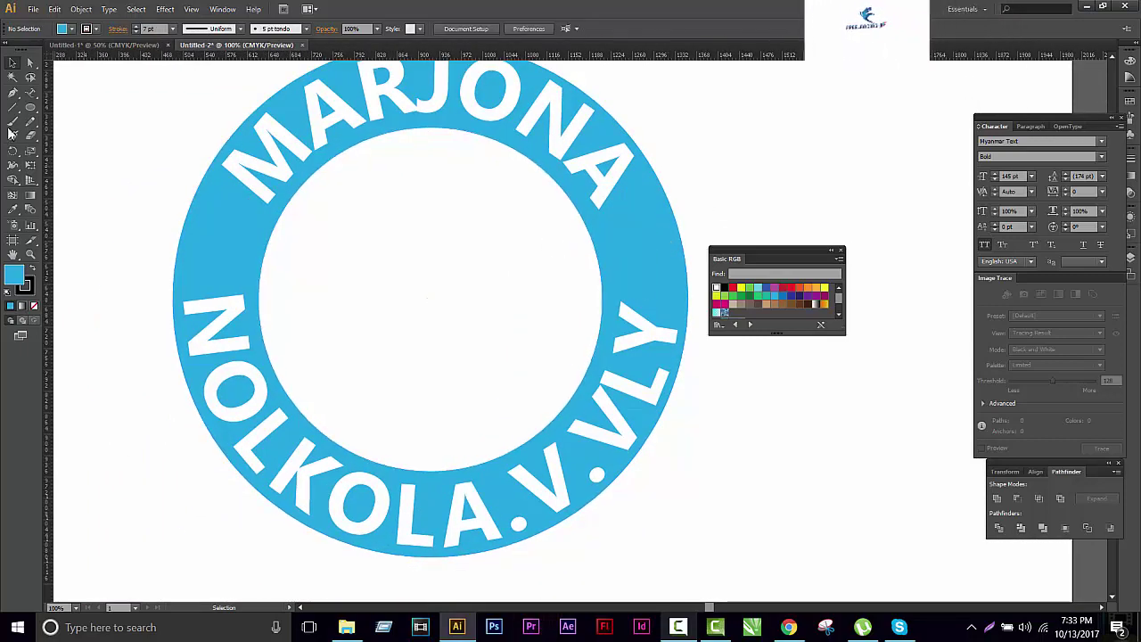
Step: Draw a white star with no stroke on the ring's right side
click(30, 107)
click(74, 163)
scroll(308, 255, right, 3)
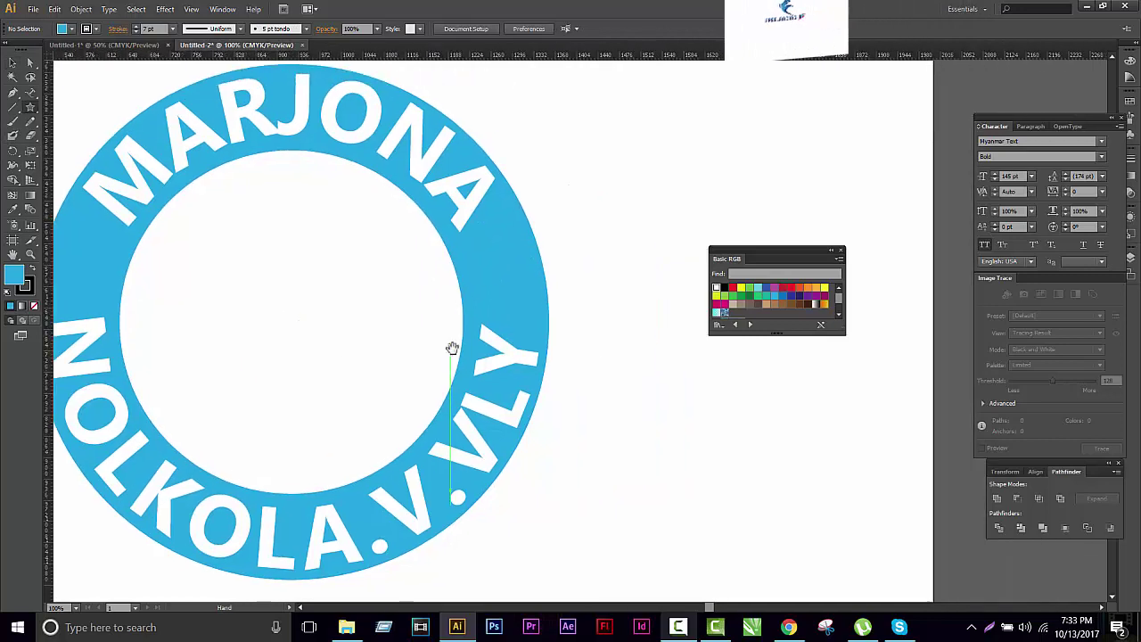
drag(499, 282, 508, 310)
click(717, 288)
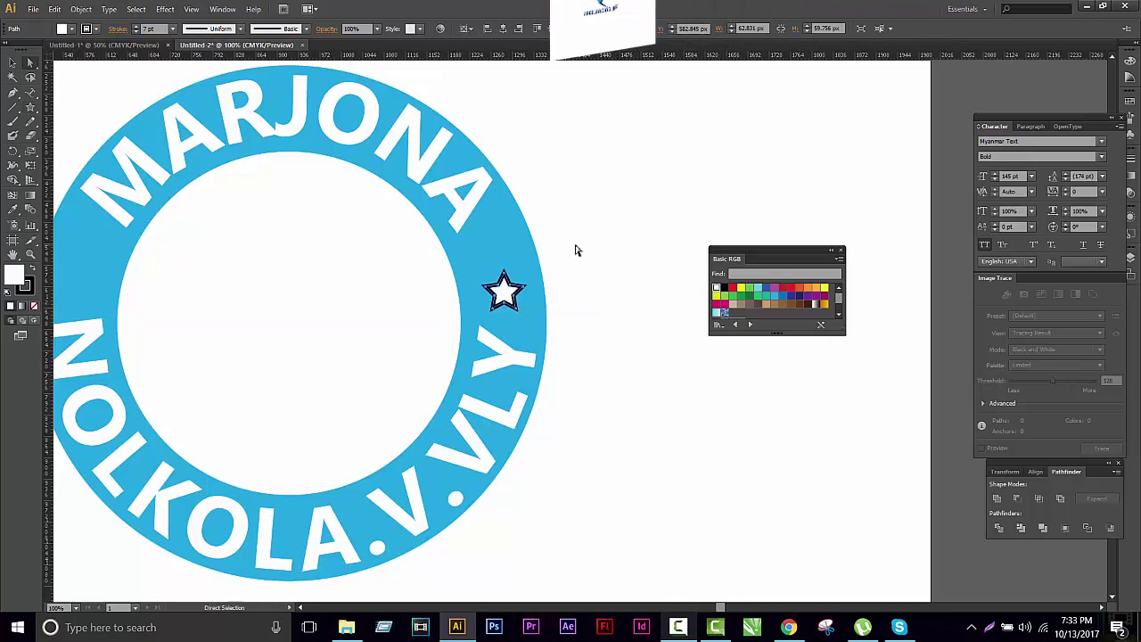
click(24, 286)
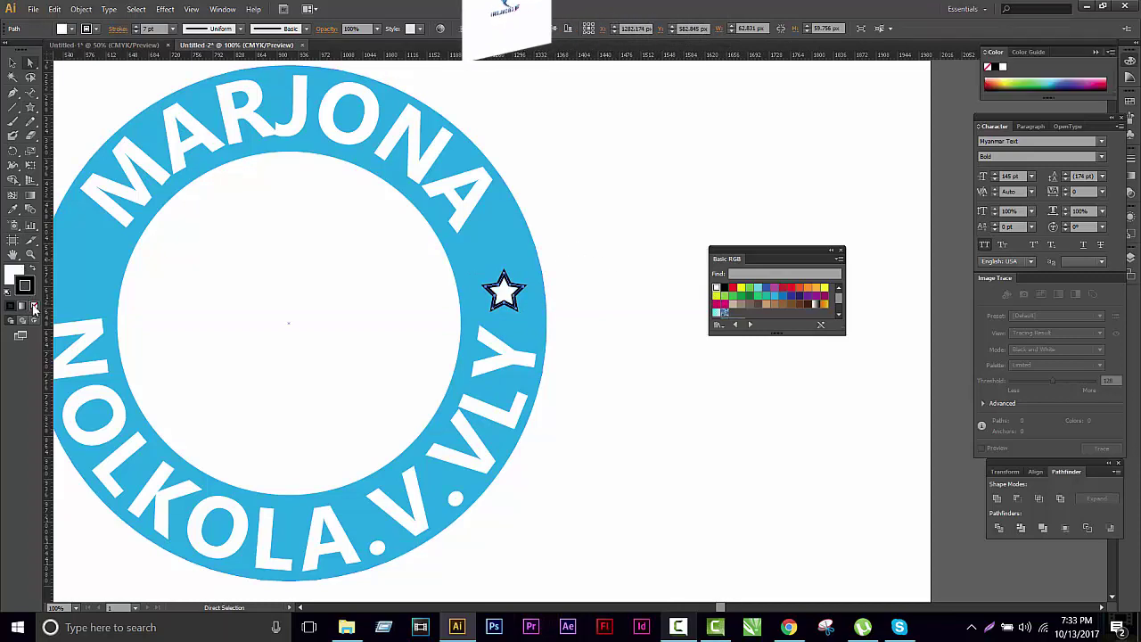
click(35, 305)
click(680, 224)
Step: Place a copy of the star directly below the first one
mouse_move(518, 282)
mouse_down()
mouse_move(617, 335)
mouse_move(598, 305)
mouse_up()
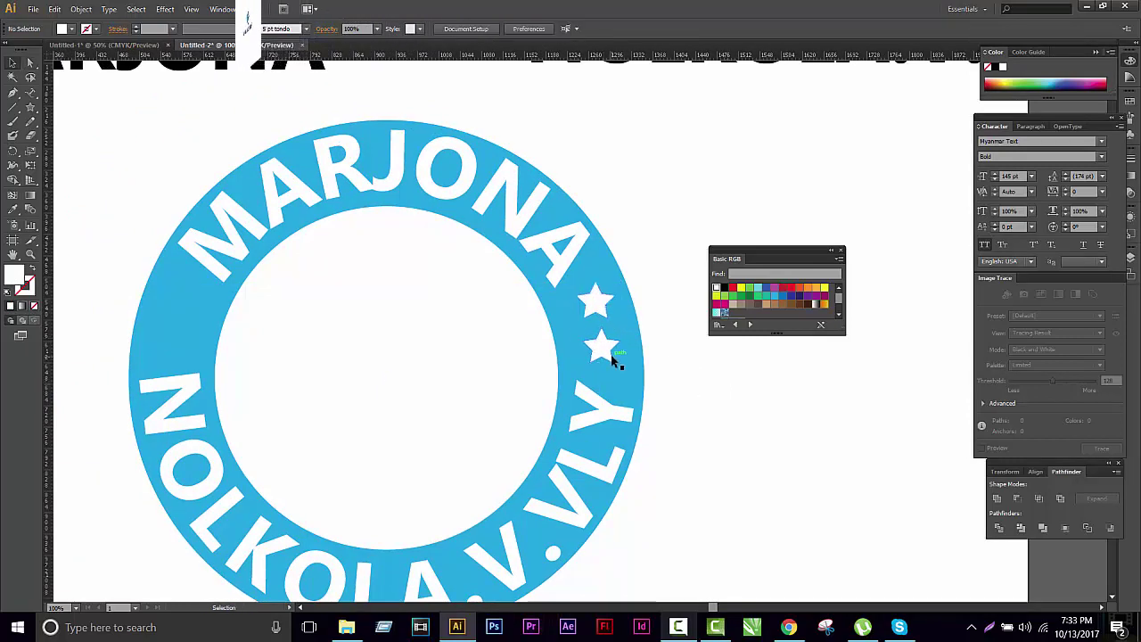
click(604, 342)
click(664, 332)
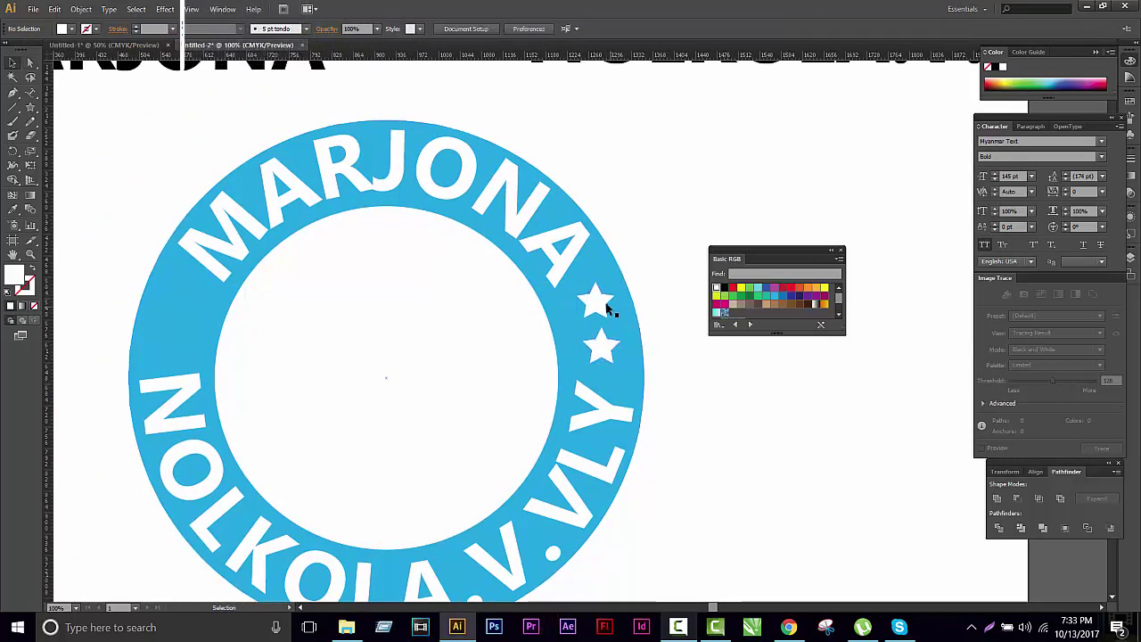
drag(588, 304, 589, 306)
Step: Copy the star pair across to the ring's left side and zoom out
drag(700, 406, 719, 393)
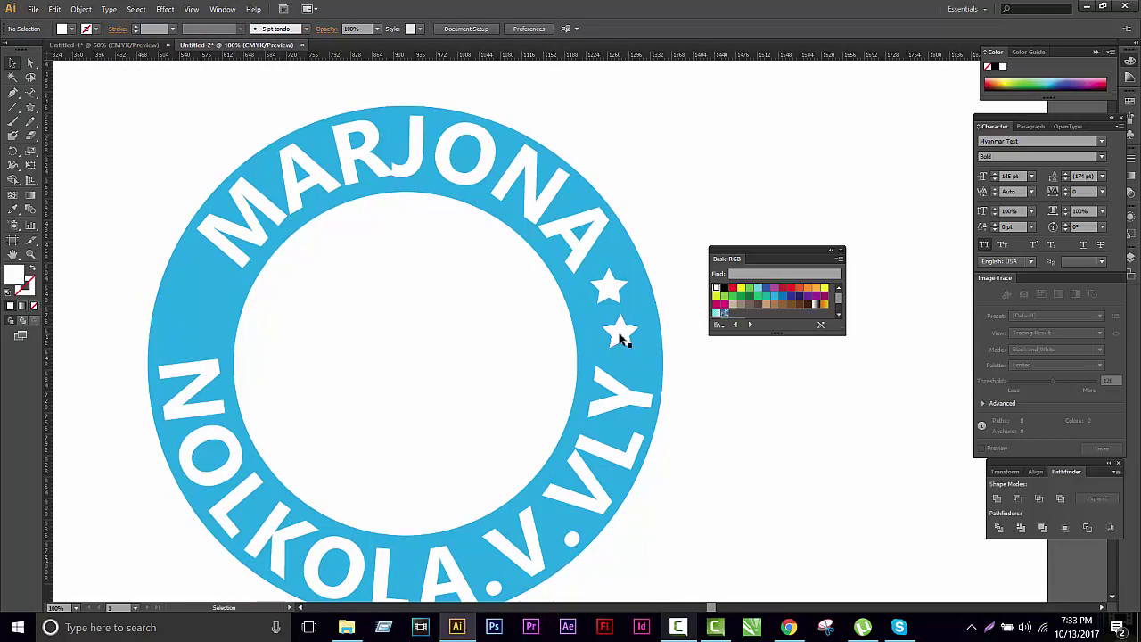
drag(619, 340, 619, 339)
shift+click(606, 291)
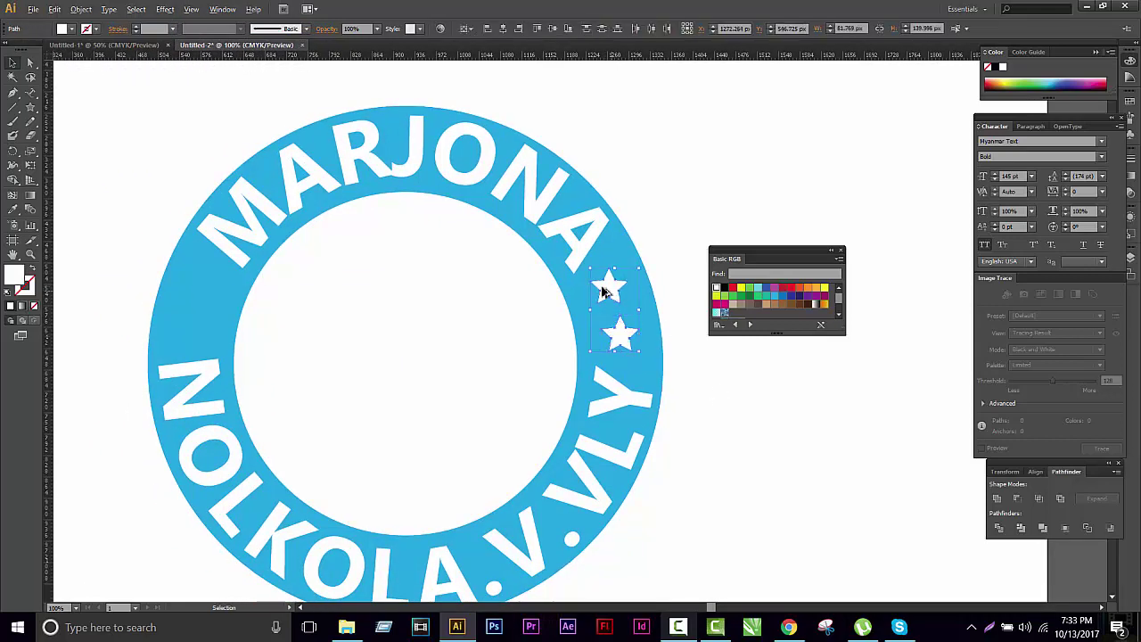
mouse_move(603, 291)
mouse_down()
mouse_move(192, 290)
mouse_move(223, 307)
mouse_move(211, 285)
mouse_up()
click(116, 224)
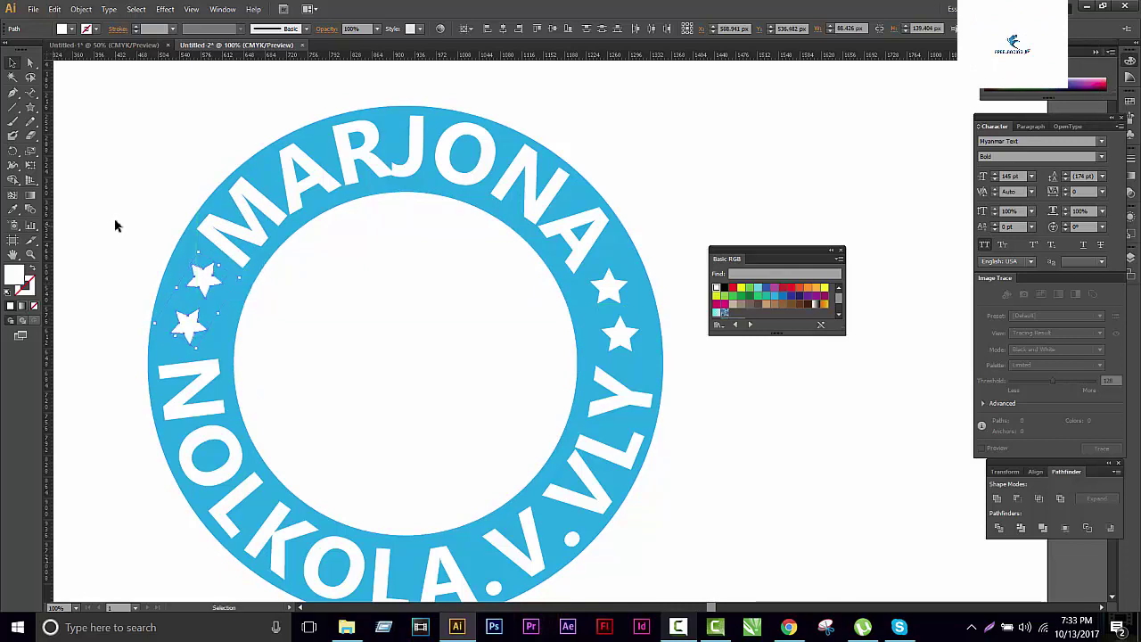
key(ctrl+minus)
key(ctrl+minus)
key(ctrl+minus)
scroll(562, 318, up, 1)
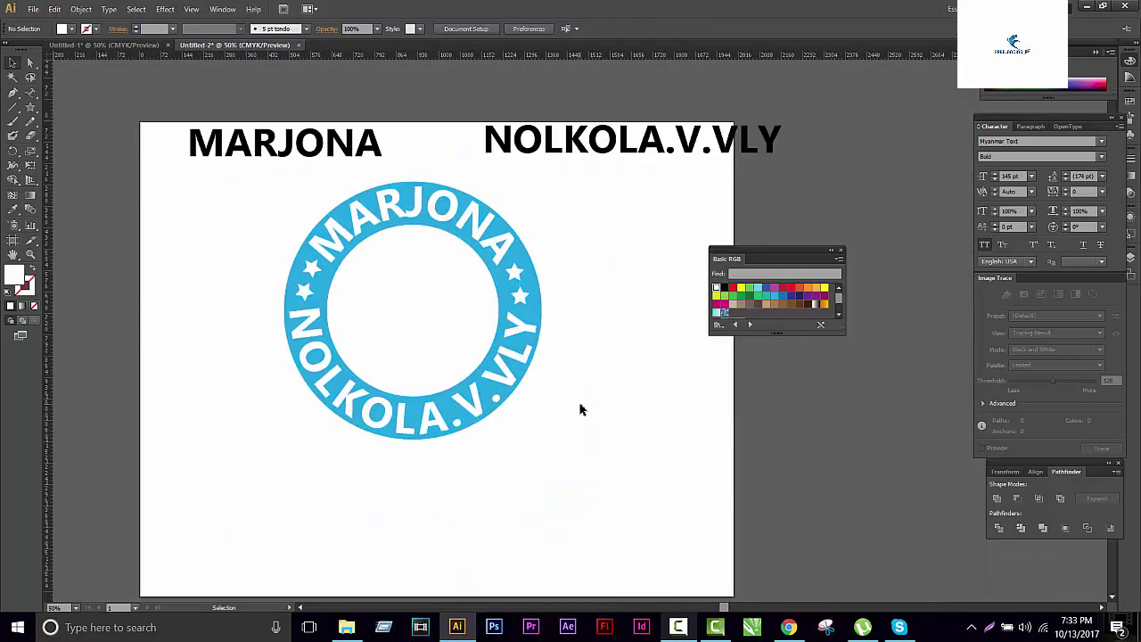
Step: Select the ring badge, test pulling out the inner white circle, then undo it
drag(570, 463, 576, 429)
click(440, 389)
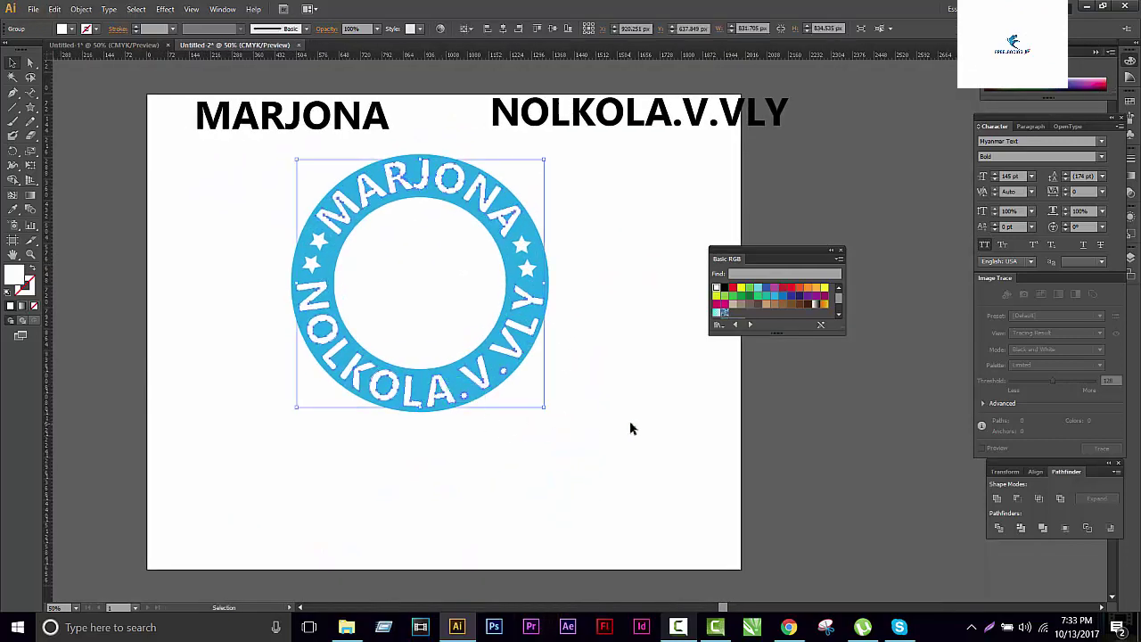
click(614, 456)
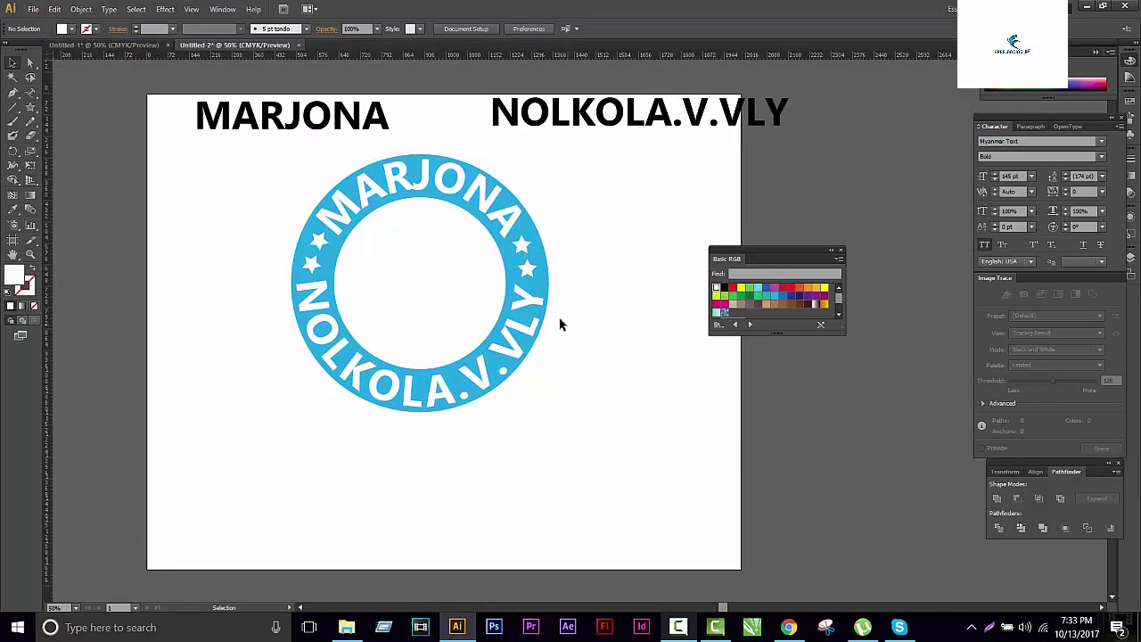
drag(589, 294, 630, 374)
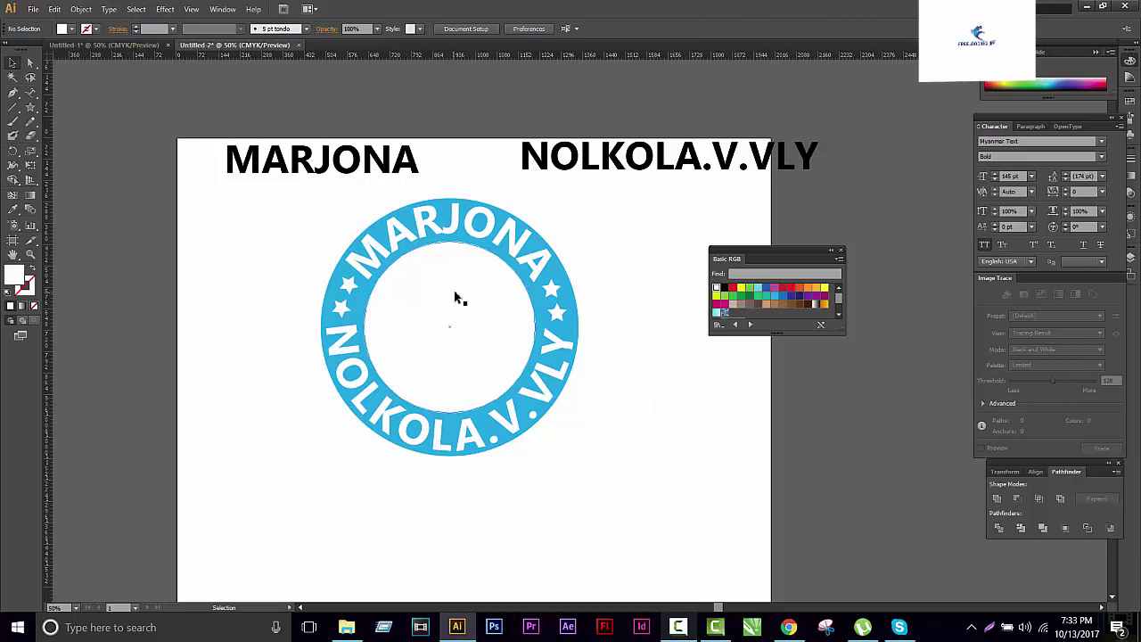
click(459, 323)
scroll(470, 312, up, 1)
drag(557, 318, 940, 481)
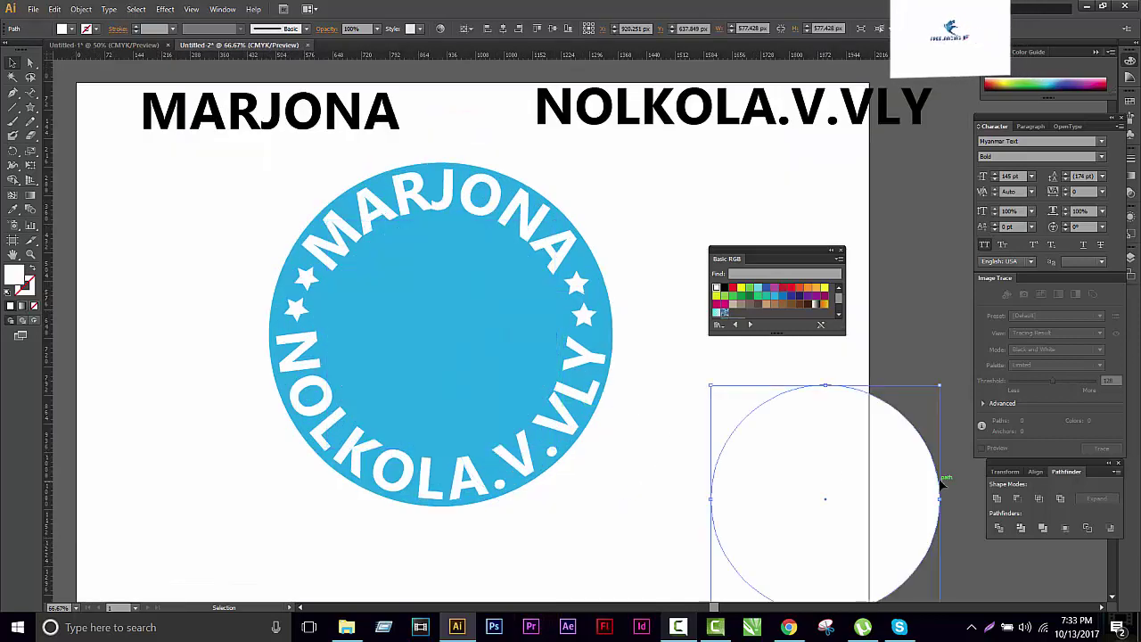
key(ctrl+z)
click(698, 432)
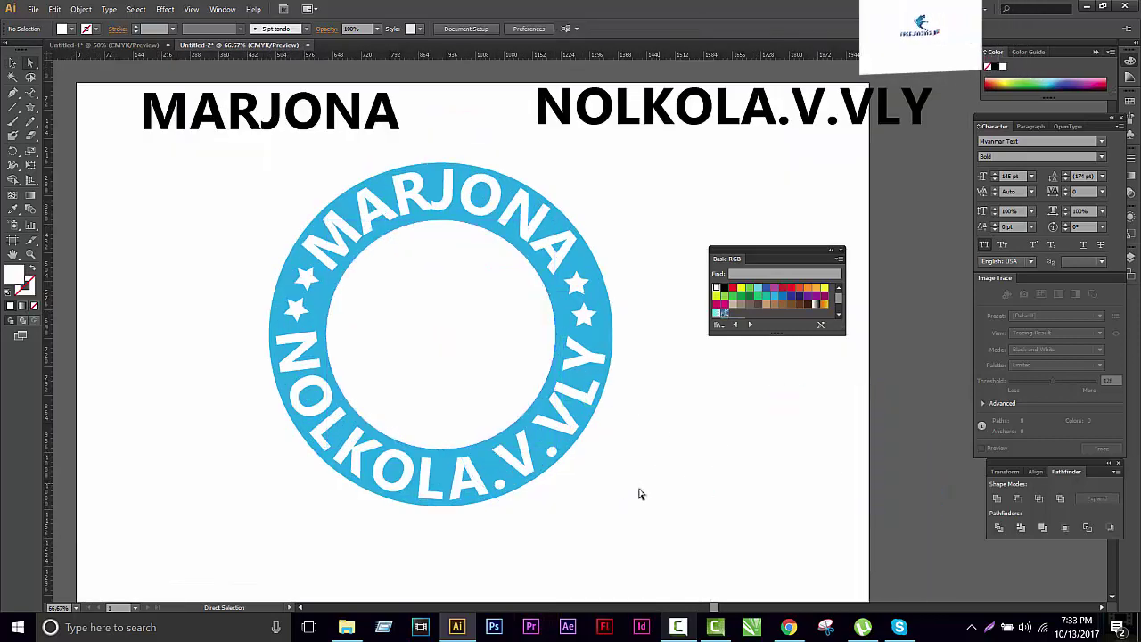
Step: Marquee-select all badge parts with Direct Selection, reposition the badge, then switch to Untitled-1
key(a)
mouse_move(704, 502)
mouse_down()
mouse_move(261, 206)
mouse_move(257, 186)
mouse_up()
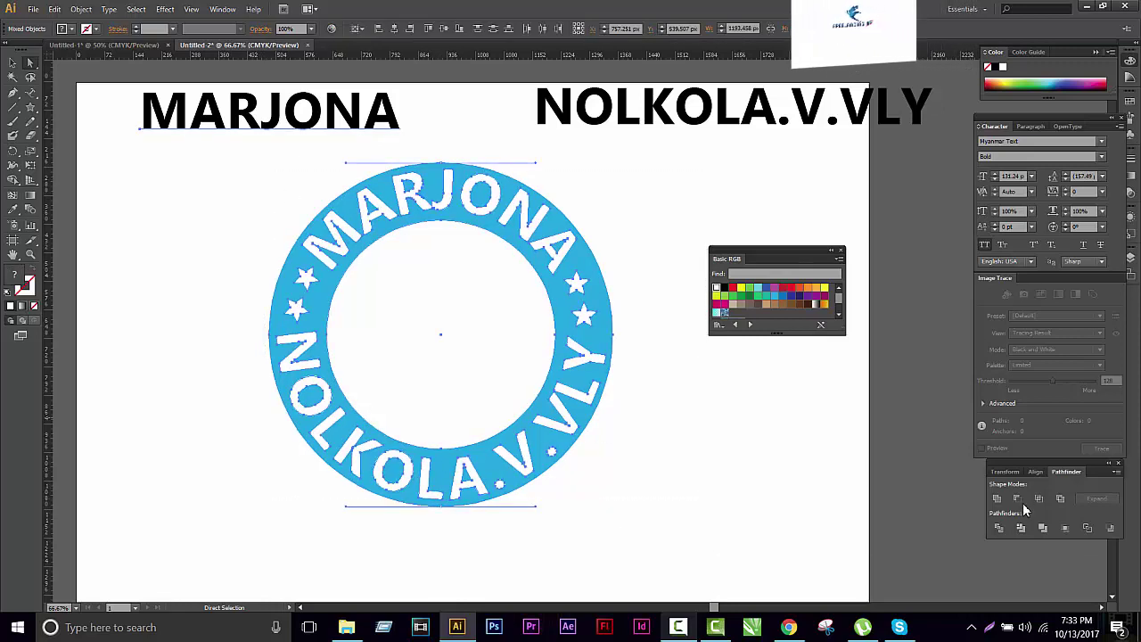
click(744, 471)
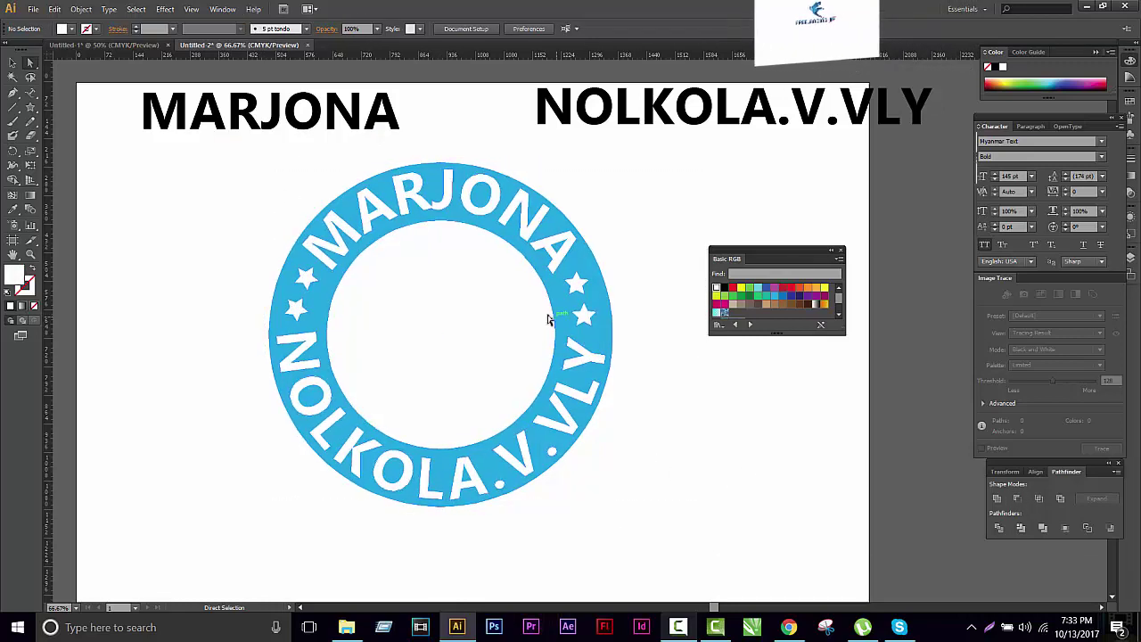
scroll(588, 348, down, 3)
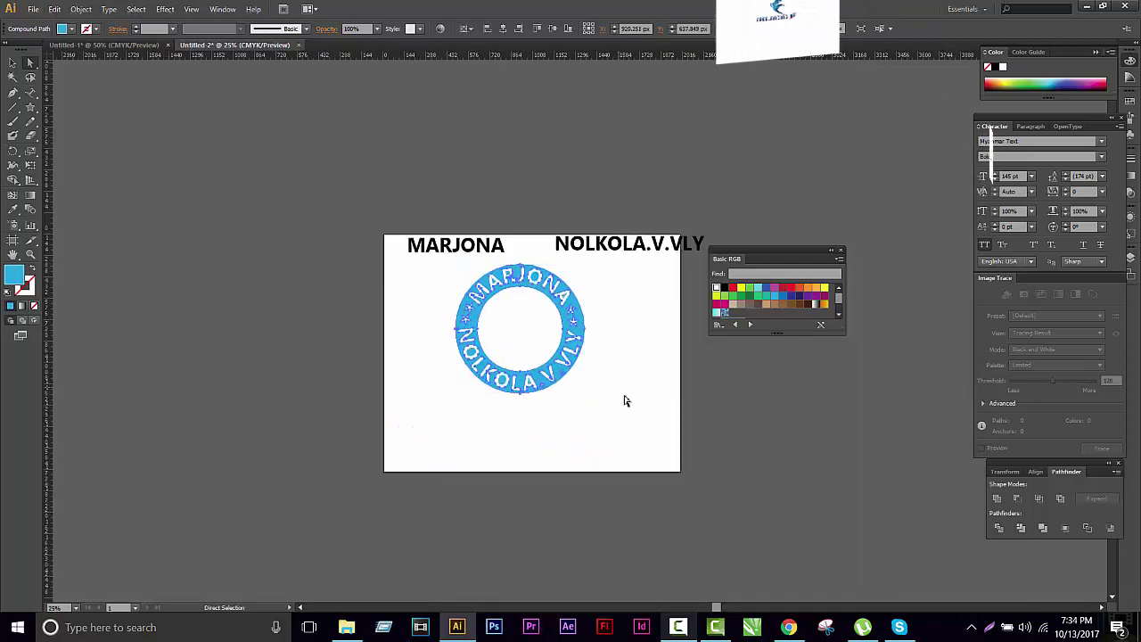
drag(456, 357, 440, 262)
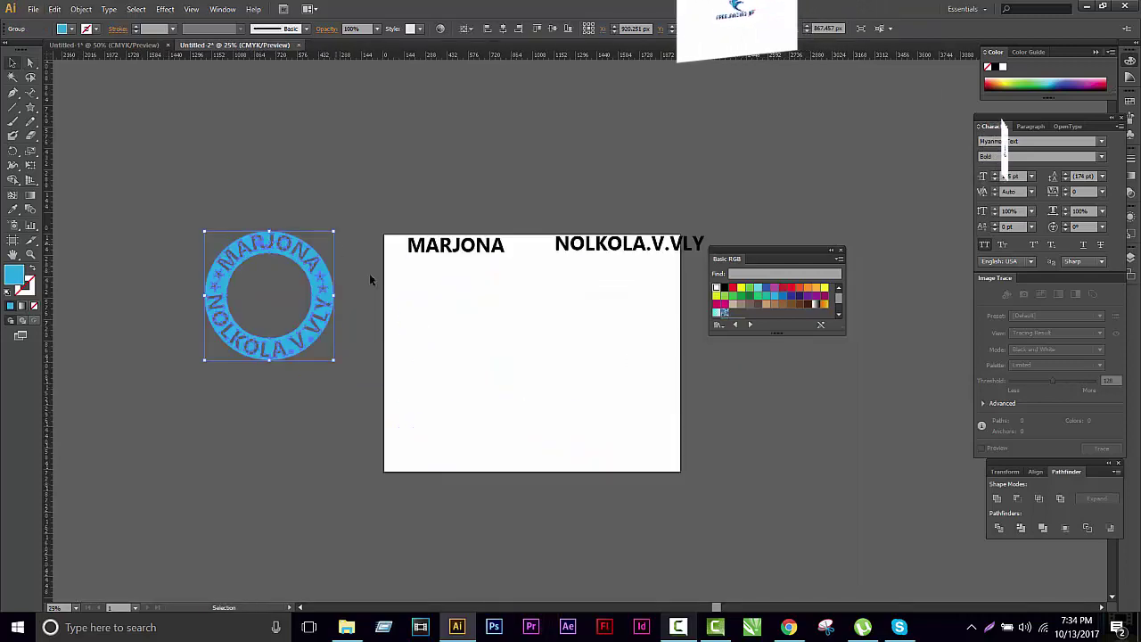
scroll(621, 400, up, 3)
click(535, 349)
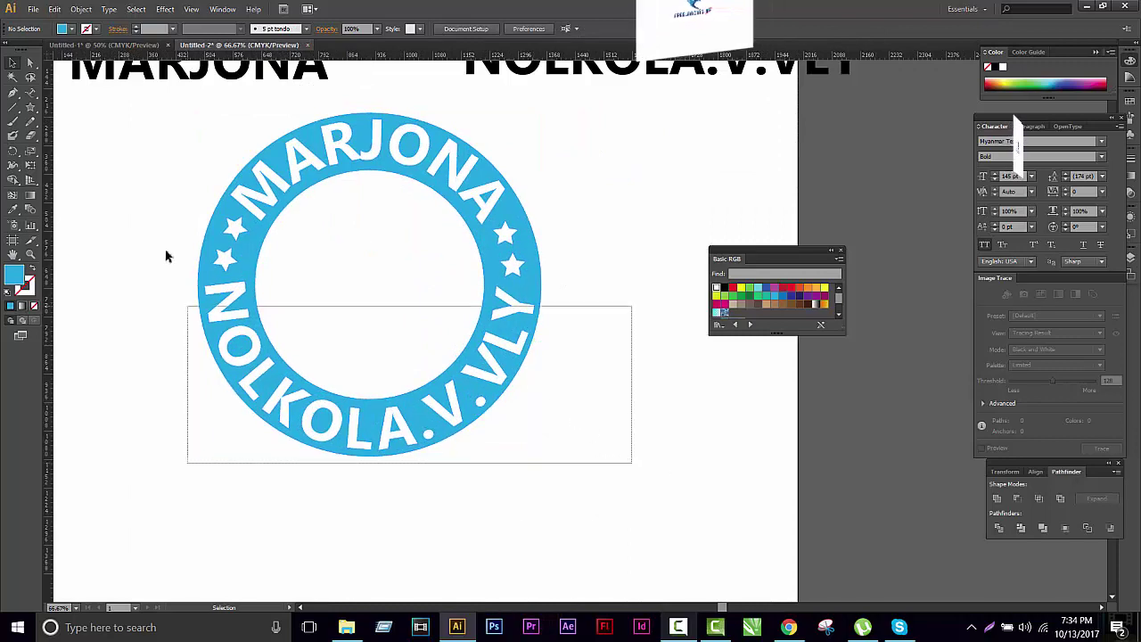
drag(632, 463, 152, 141)
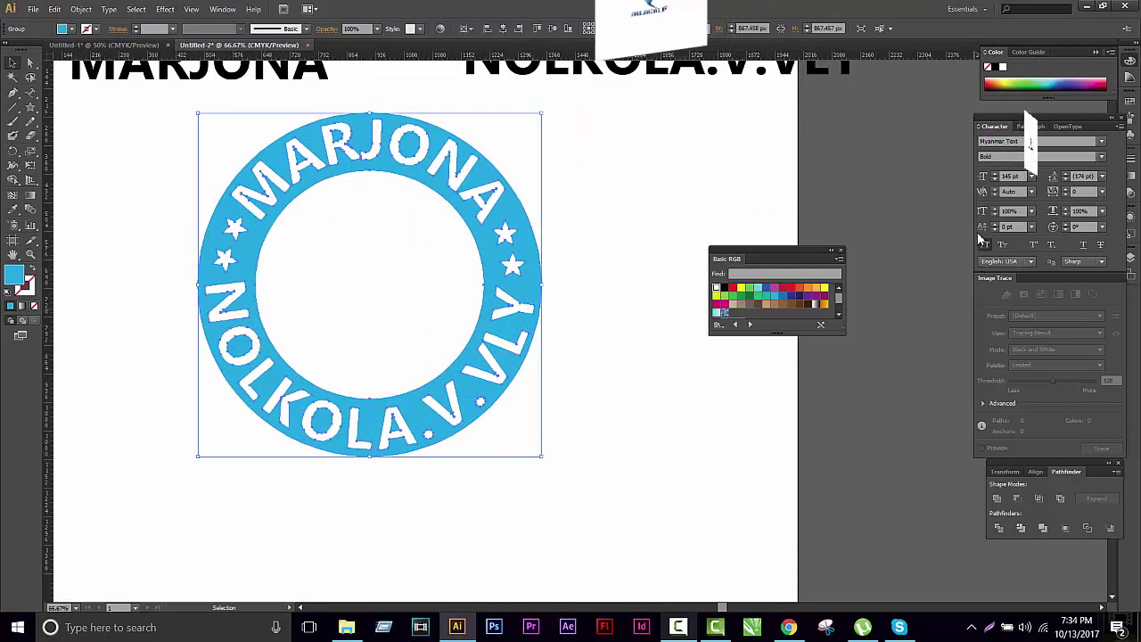
click(631, 470)
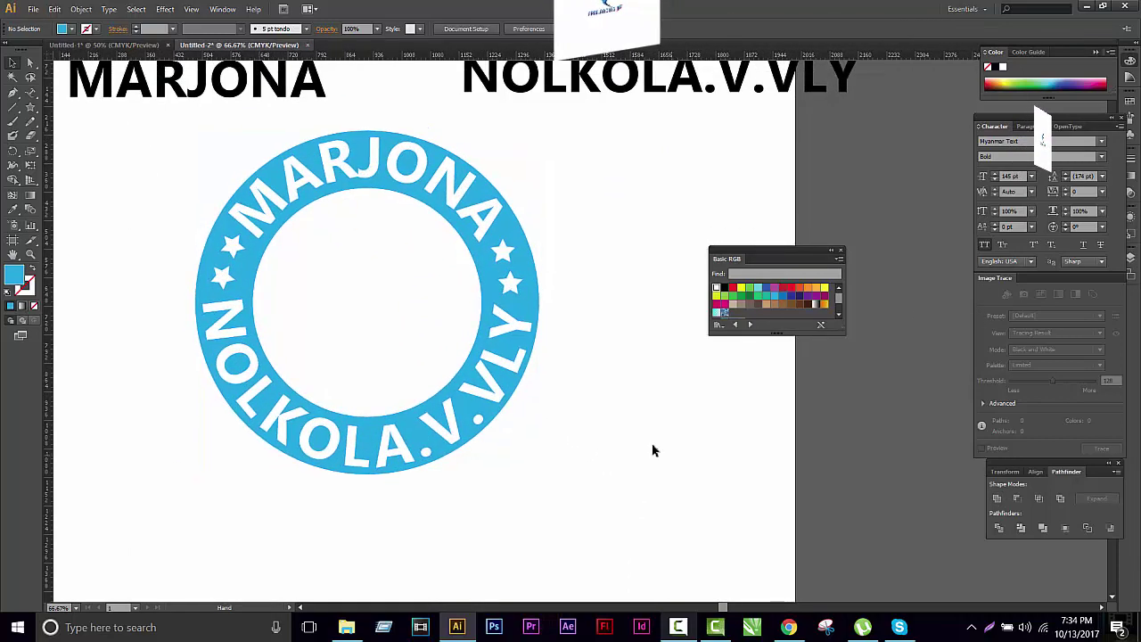
click(132, 46)
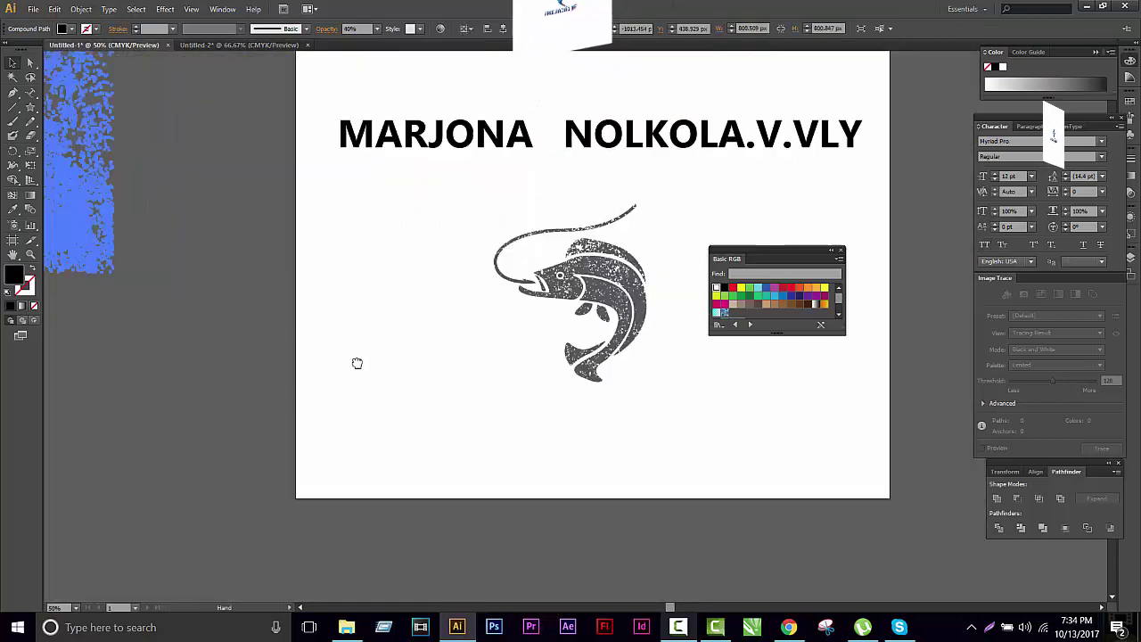
Step: Drag the fish from Untitled-1 onto the Untitled-2 badge and scale it into the white centre
click(388, 278)
drag(389, 279, 230, 51)
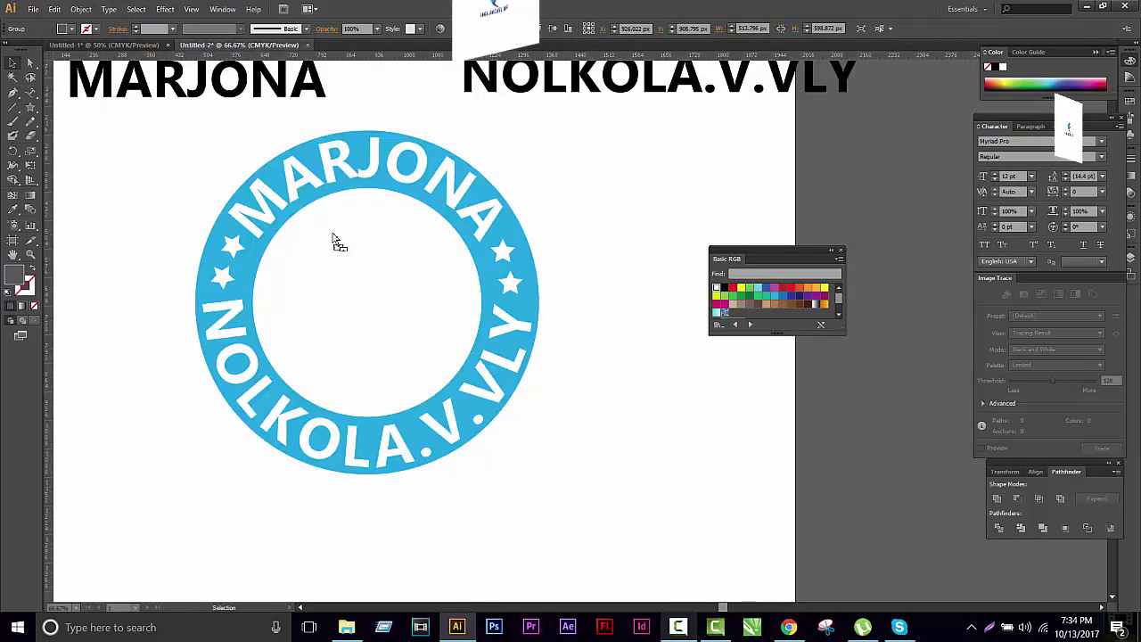
drag(338, 241, 397, 317)
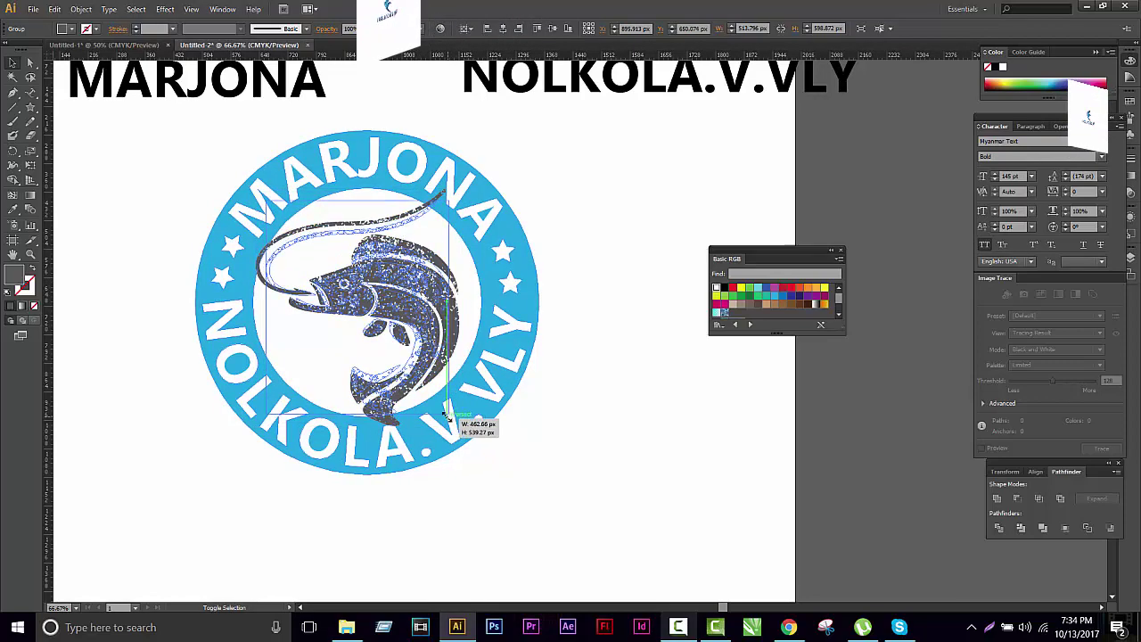
drag(459, 427, 443, 407)
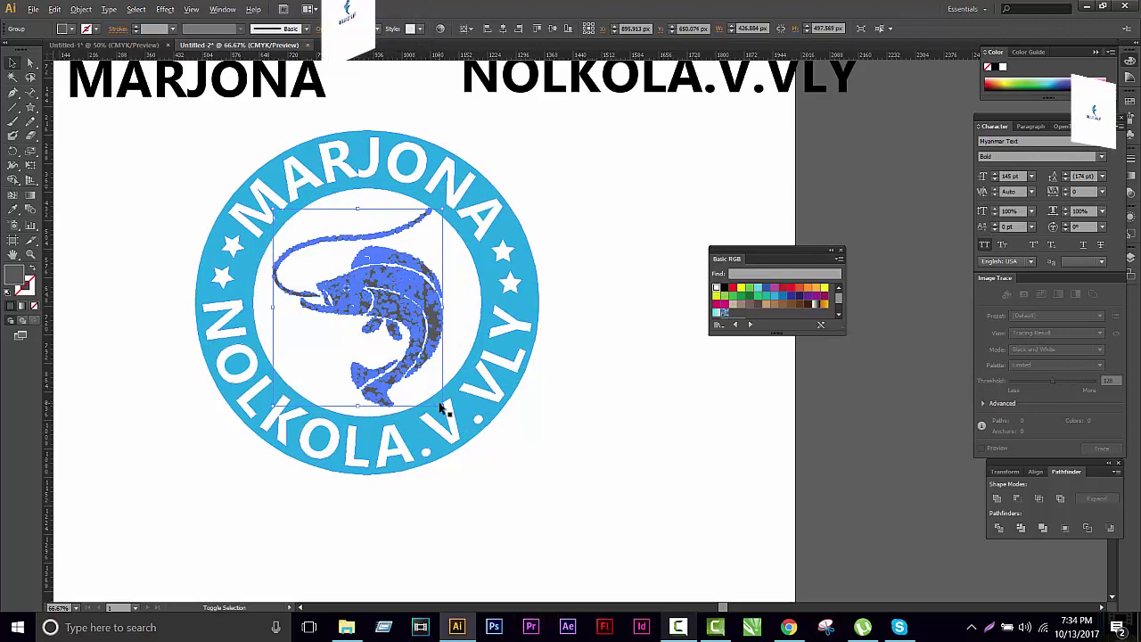
drag(440, 405, 444, 408)
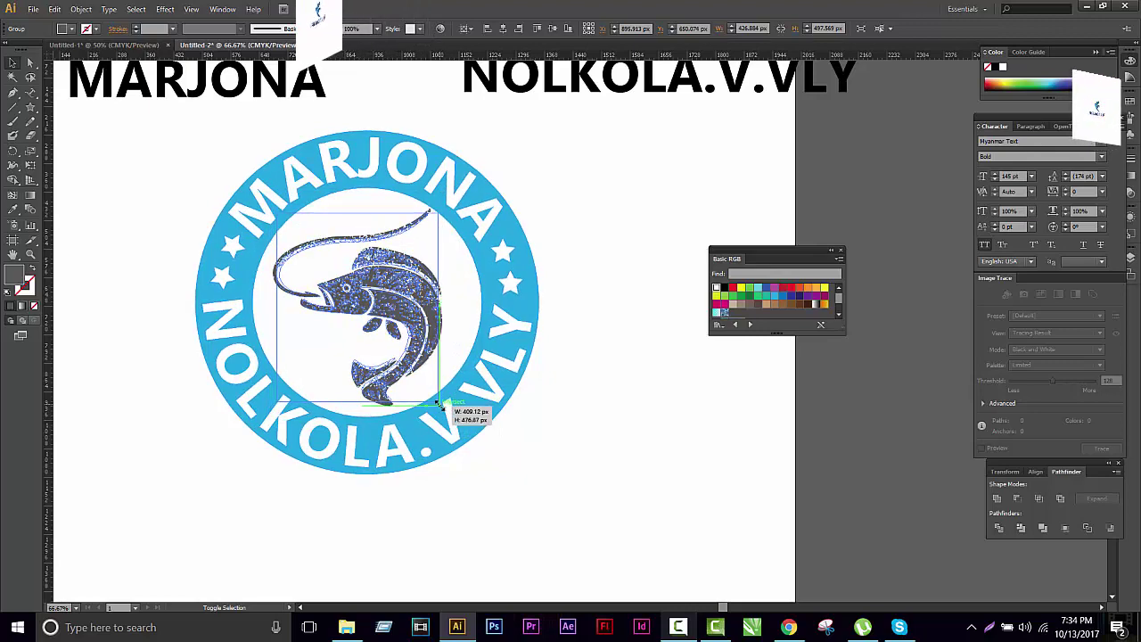
click(598, 434)
drag(389, 289, 403, 288)
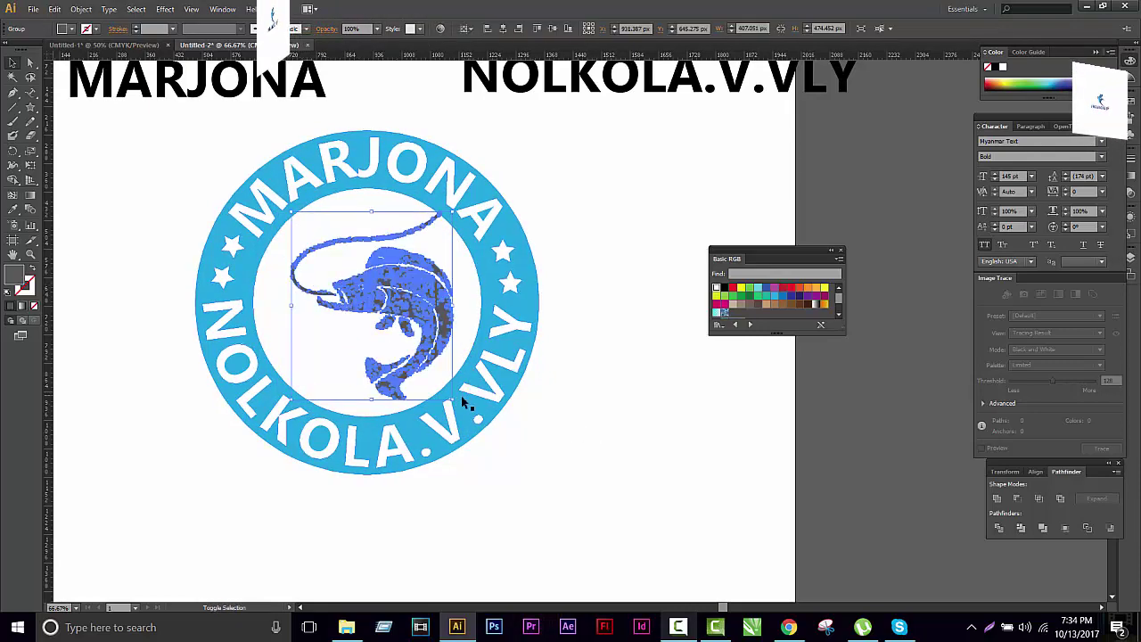
drag(452, 401, 426, 301)
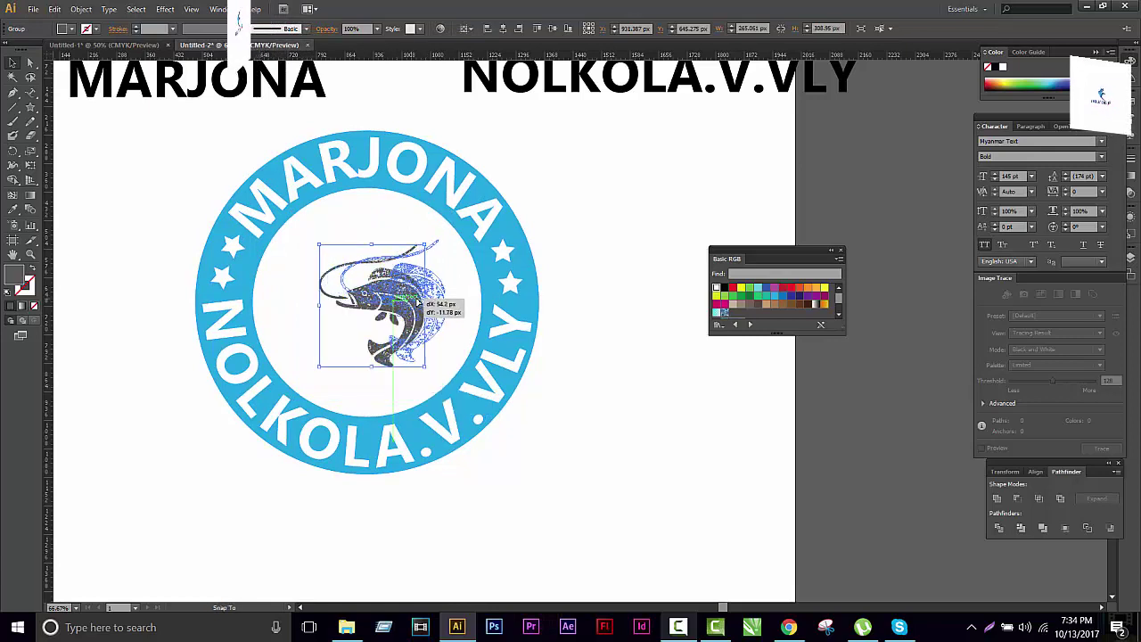
Step: Make a mirrored copy of the fish and move it to the ring's left
right_click(426, 301)
mouse_move(465, 389)
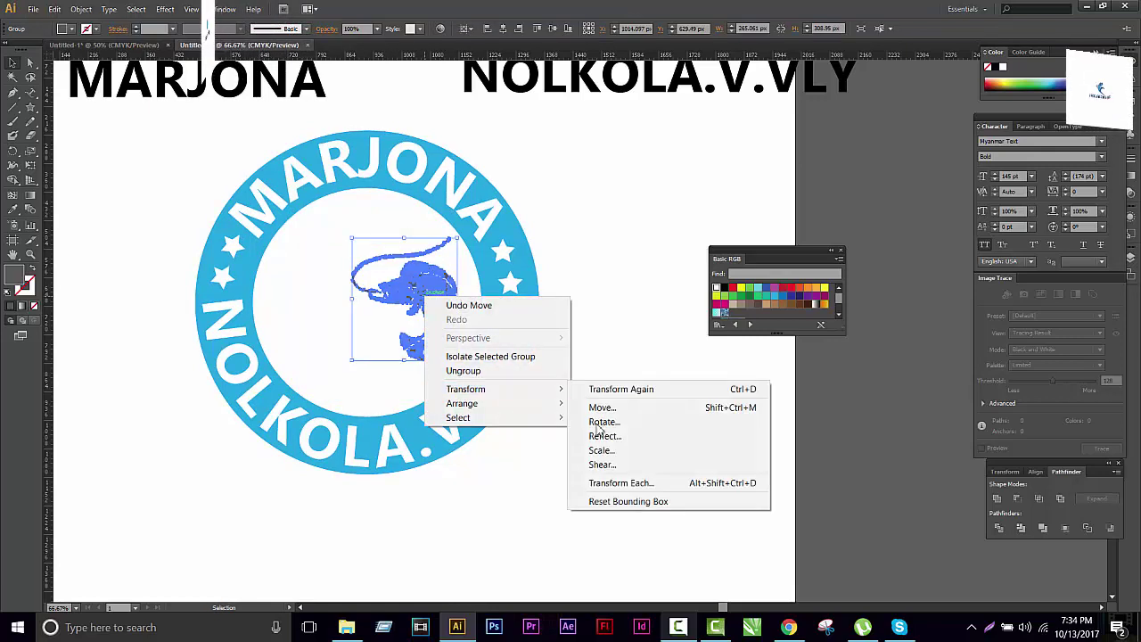
click(601, 436)
click(920, 365)
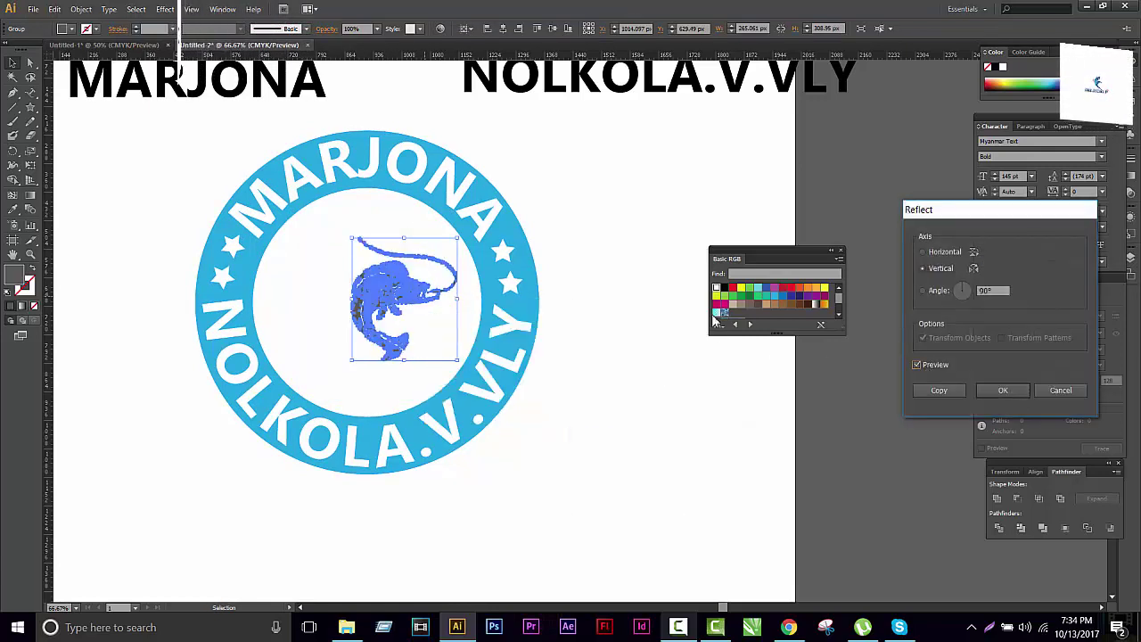
key(Return)
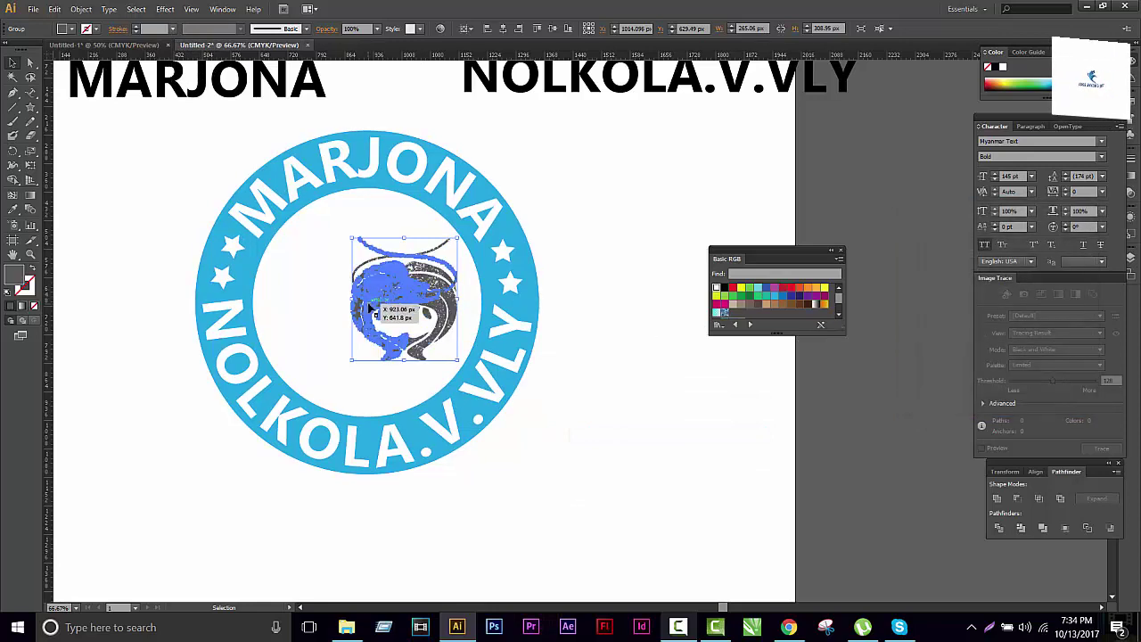
drag(369, 307, 296, 301)
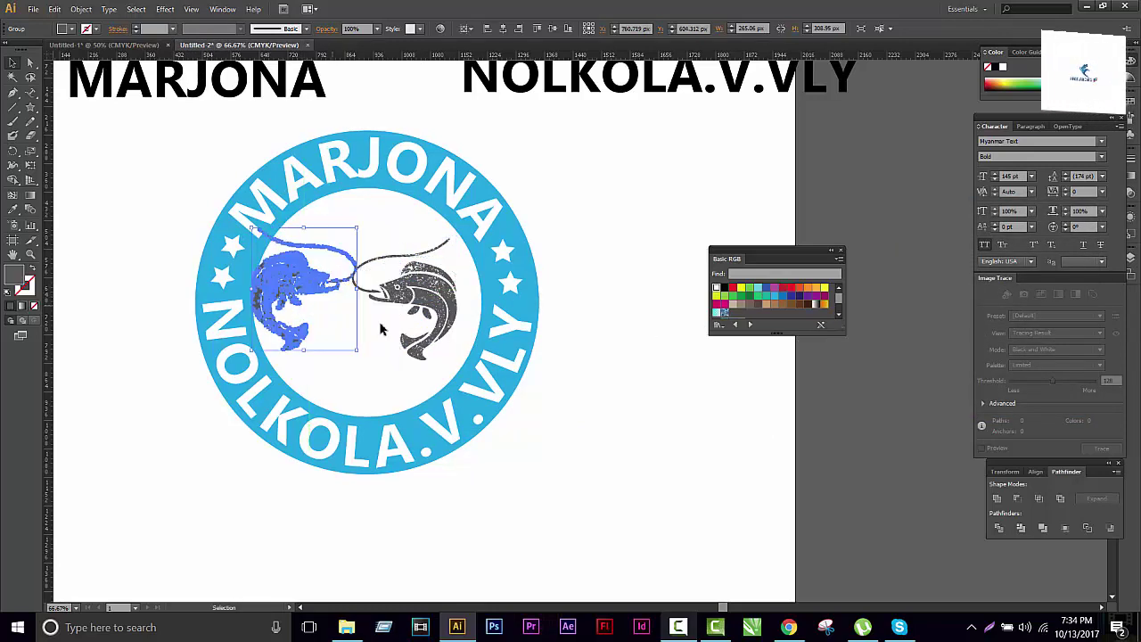
mouse_move(380, 330)
mouse_down()
mouse_move(471, 321)
mouse_move(485, 341)
mouse_up()
Step: Select both fish and align their vertical centres so they face each other level
click(516, 292)
drag(436, 285, 423, 294)
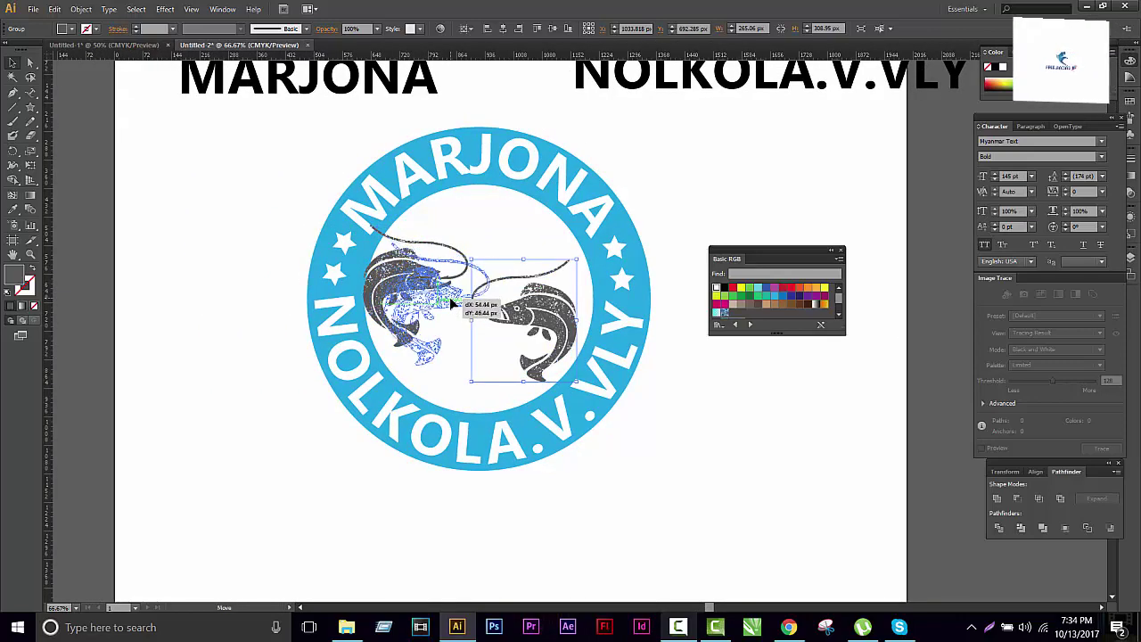
shift+click(529, 327)
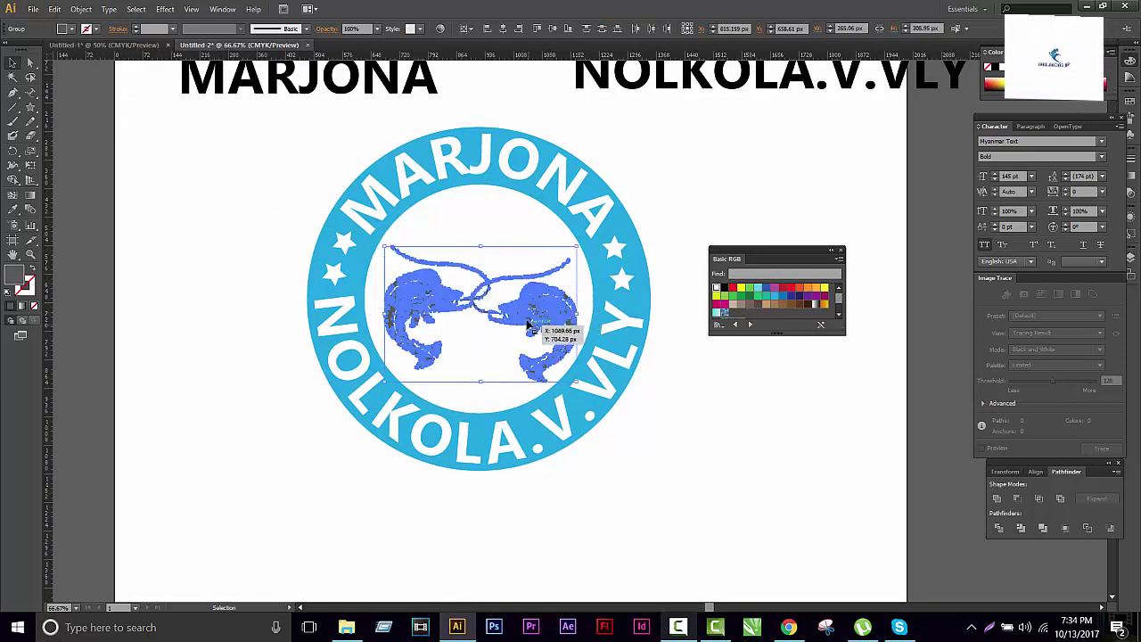
click(554, 29)
click(687, 217)
scroll(609, 251, down, 2)
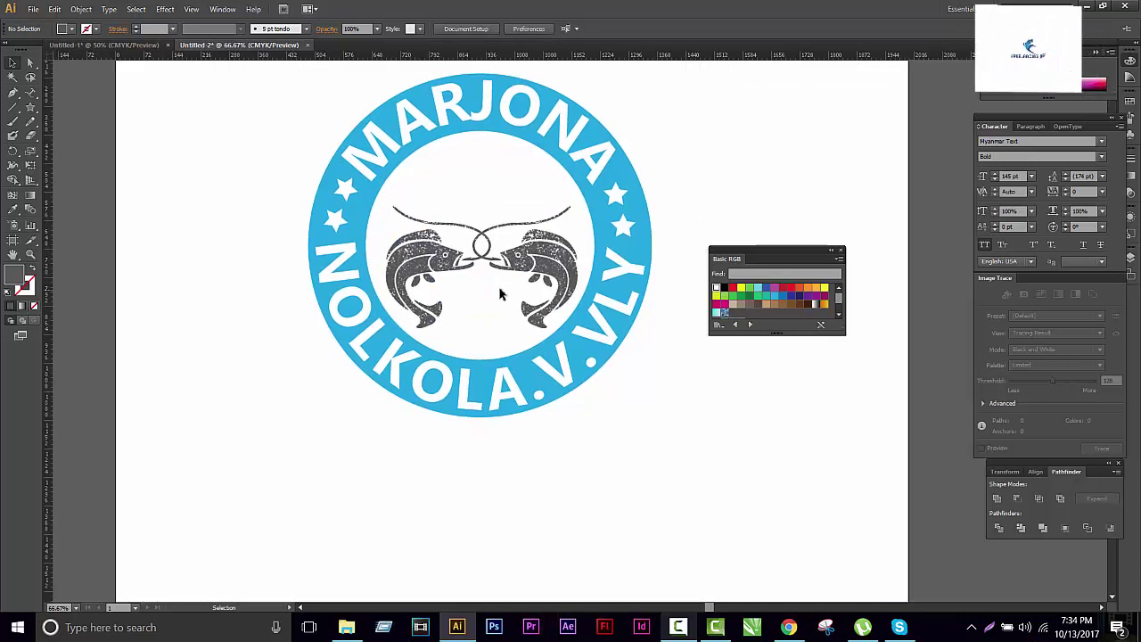
Step: Reflect the fish pair horizontally as a copy and move it above the original pair
drag(513, 287, 484, 288)
click(468, 260)
right_click(470, 257)
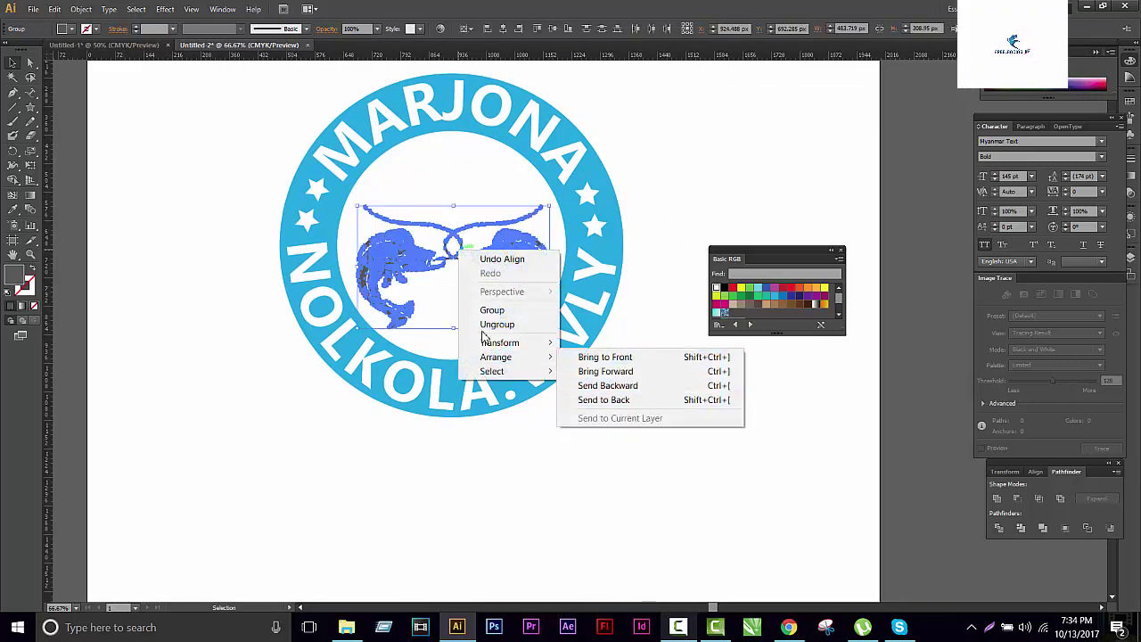
mouse_move(501, 342)
click(624, 387)
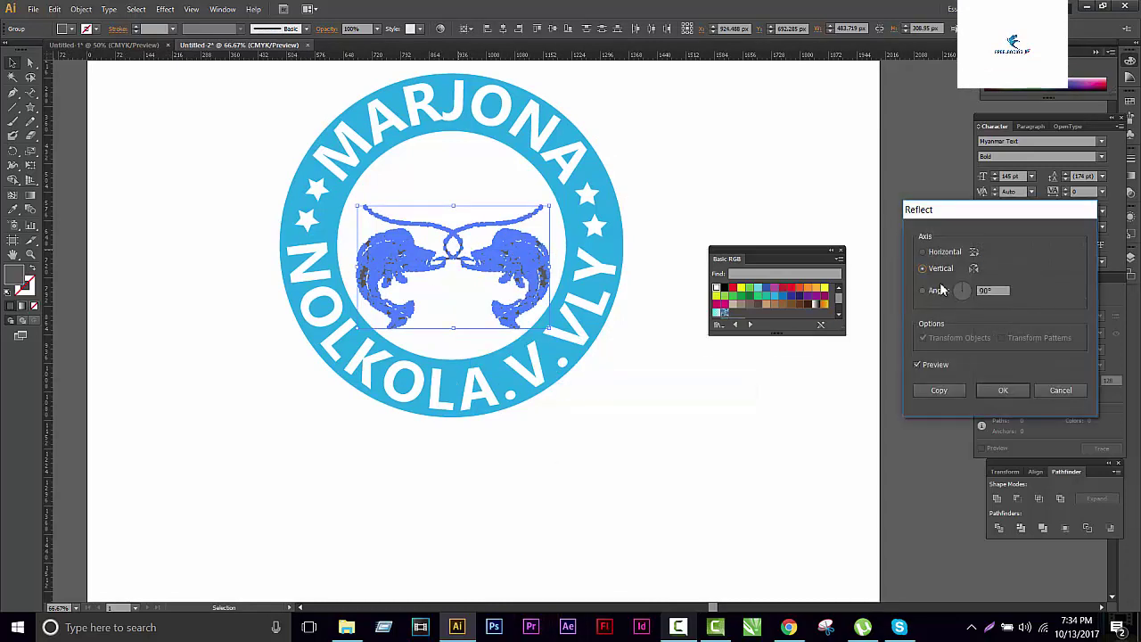
click(931, 251)
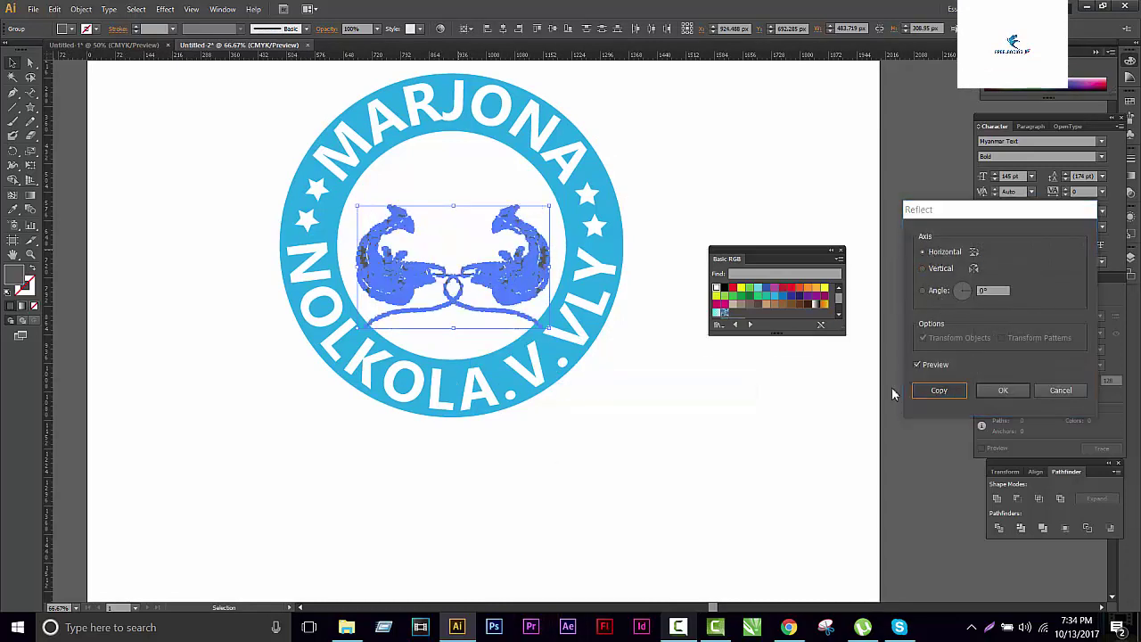
click(939, 389)
drag(497, 288, 504, 268)
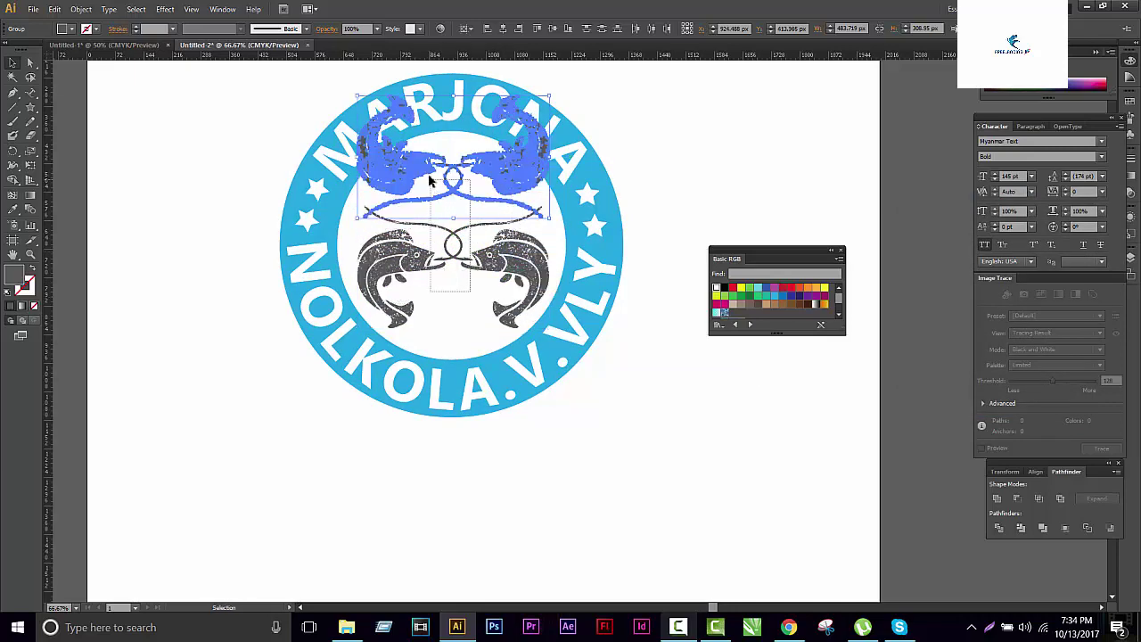
drag(425, 278, 425, 278)
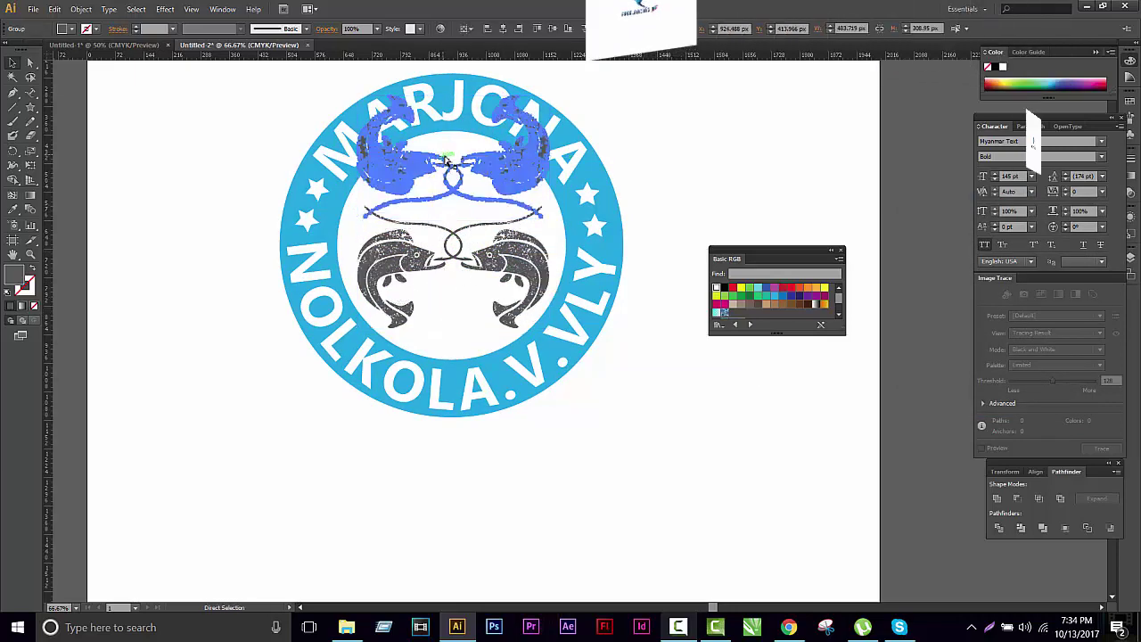
Step: Select both fish pairs and scale the four fish down together
click(459, 177)
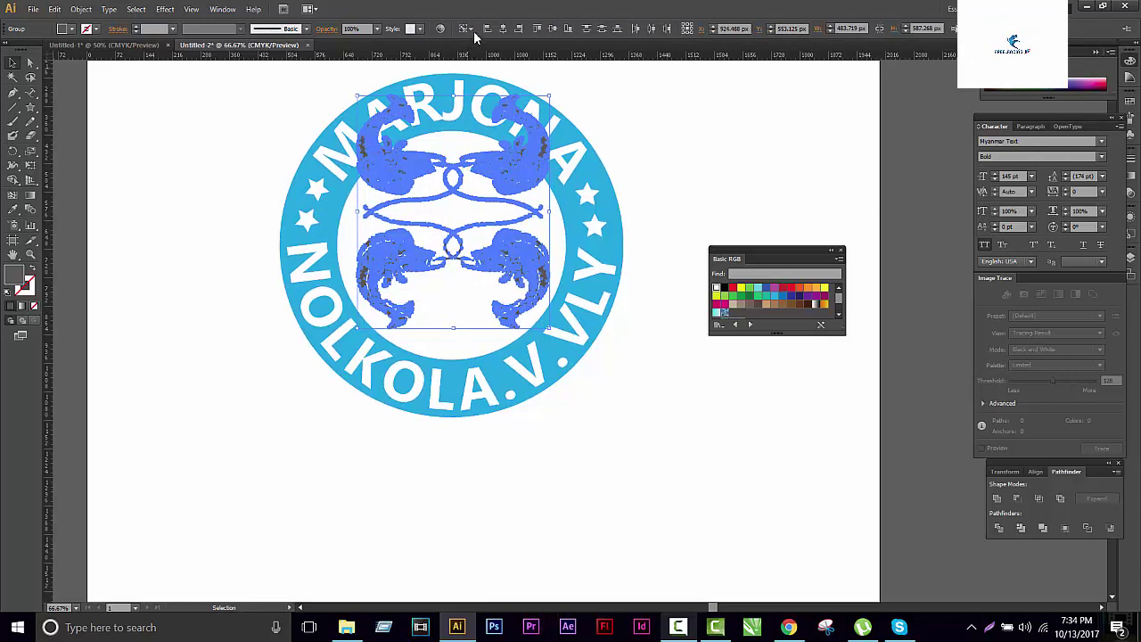
click(490, 306)
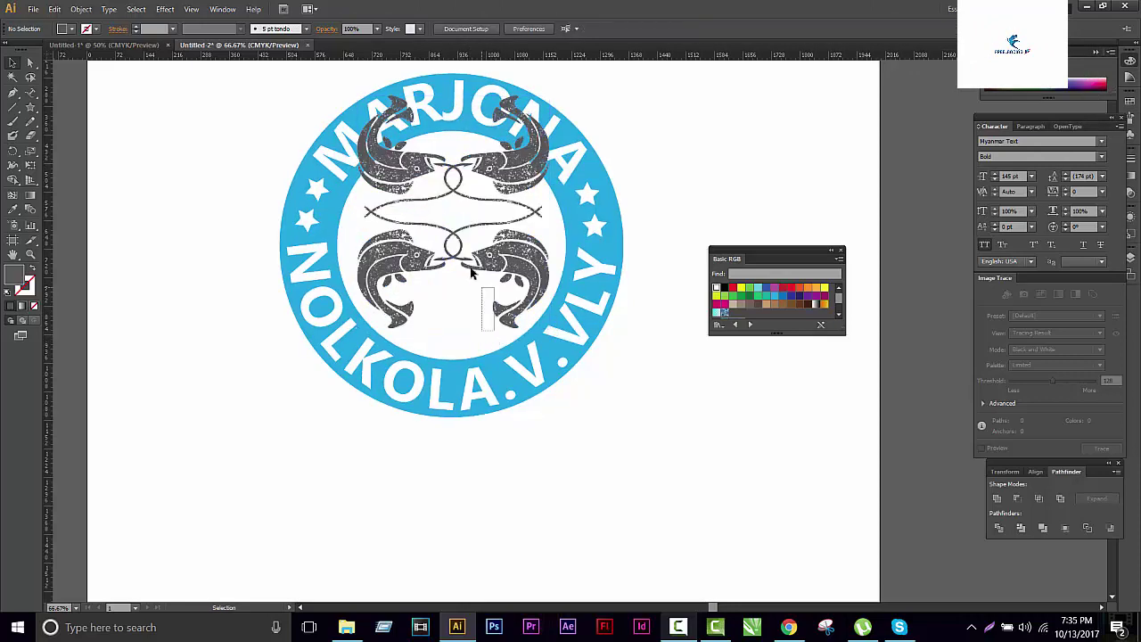
click(448, 233)
key(v)
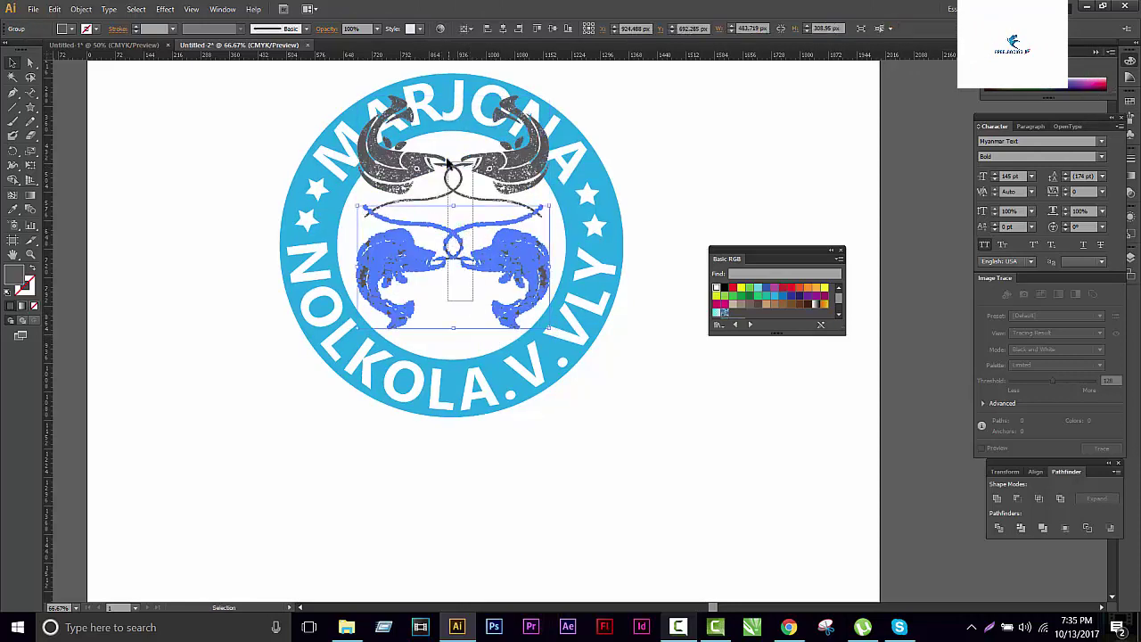
drag(451, 165, 421, 168)
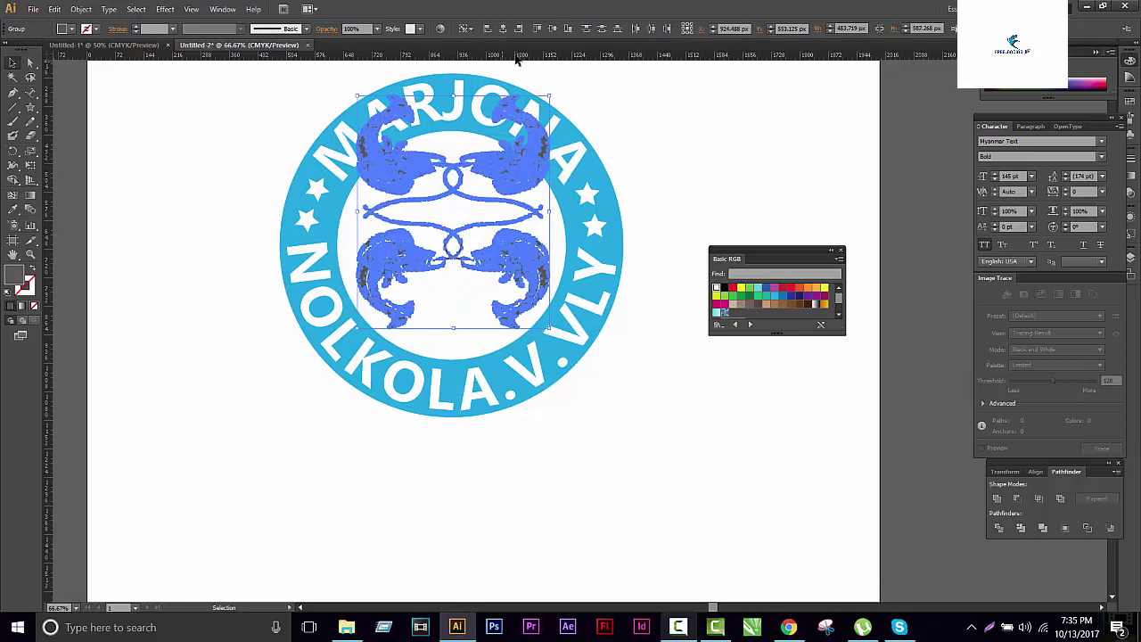
key(v)
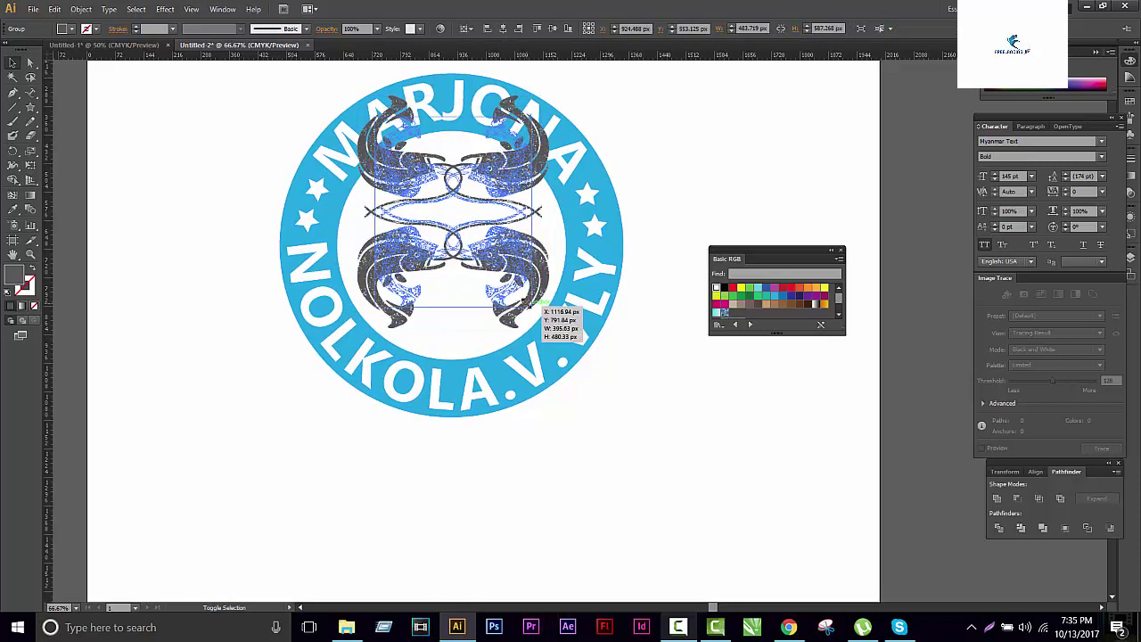
drag(548, 330, 522, 294)
Step: Centre the four fish horizontally and vertically within the ring
click(428, 107)
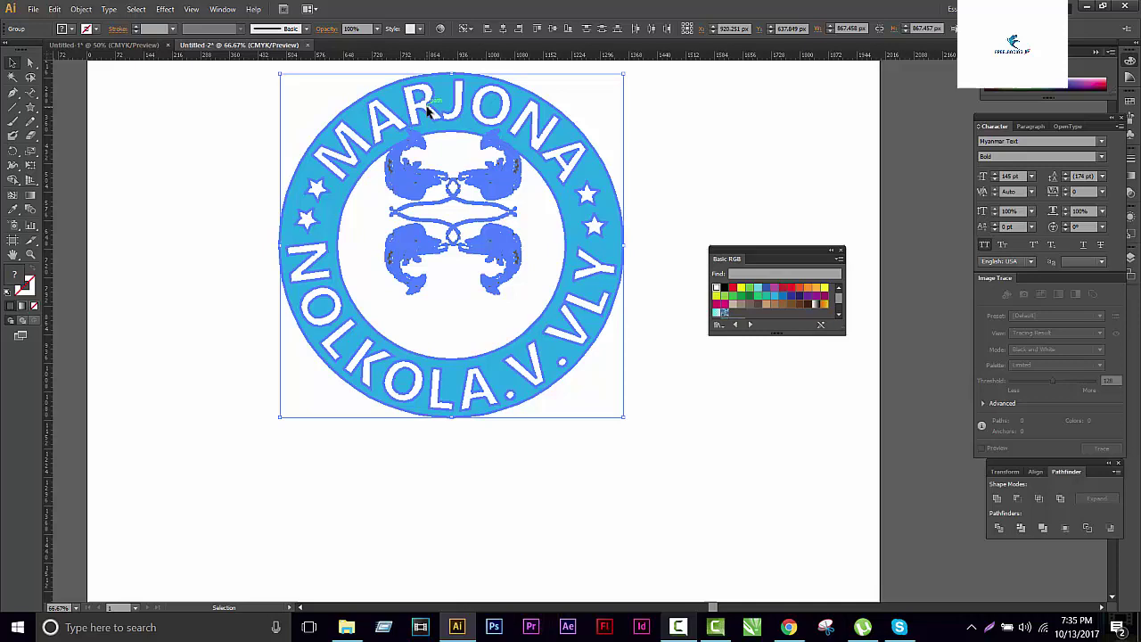
click(502, 28)
click(553, 28)
click(649, 151)
drag(623, 387, 575, 401)
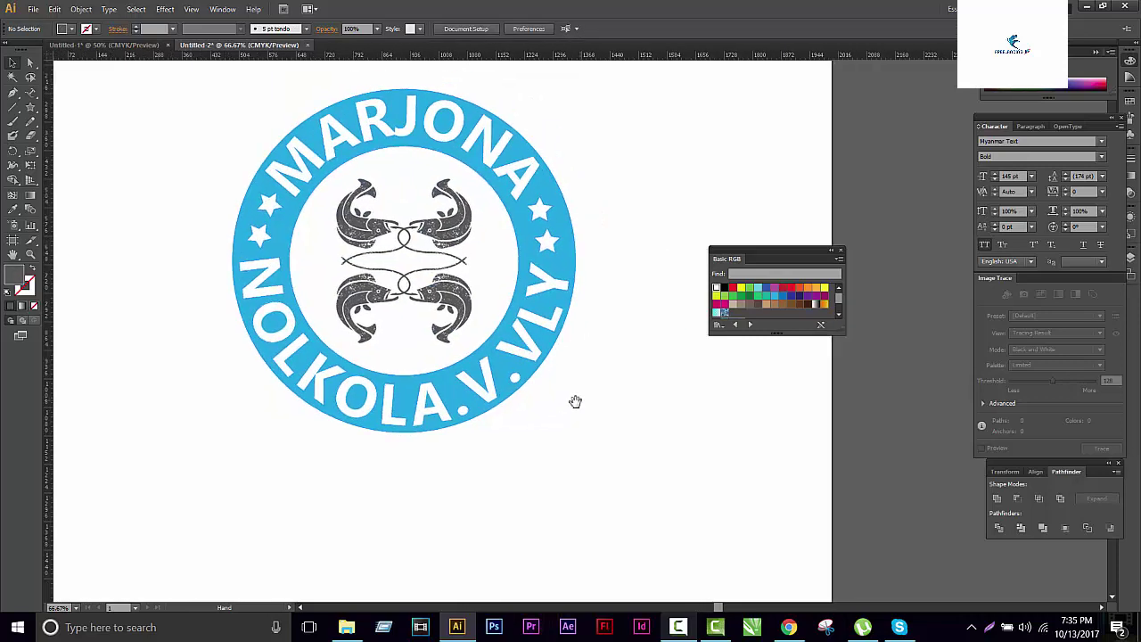
Step: Ungroup the four-fish group into separate fish pairs
click(436, 343)
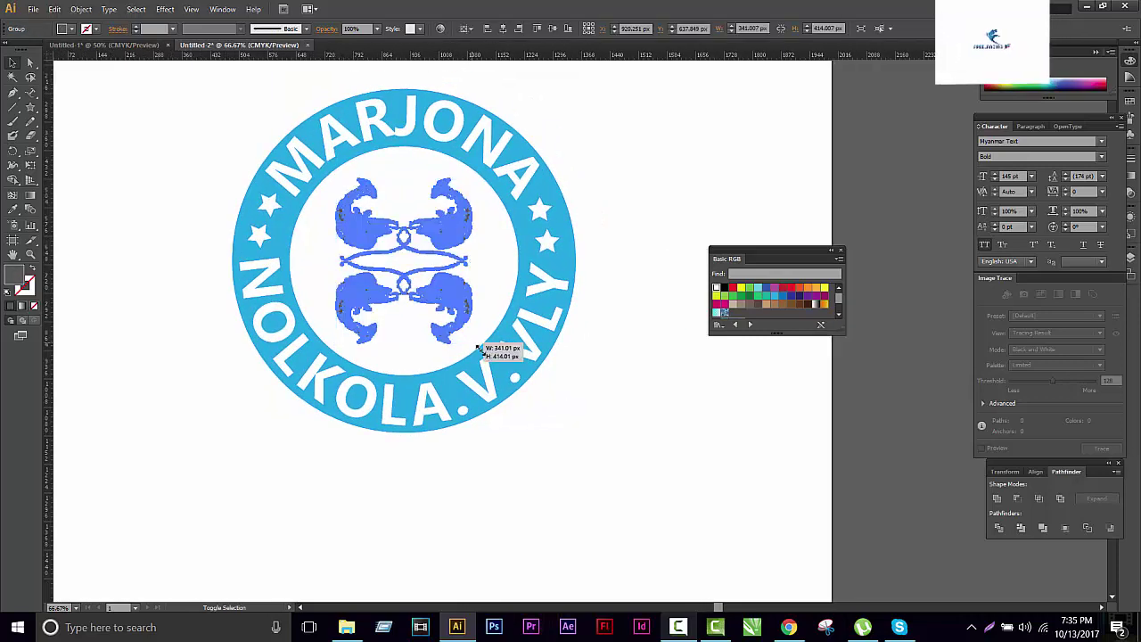
click(614, 400)
drag(615, 400, 584, 405)
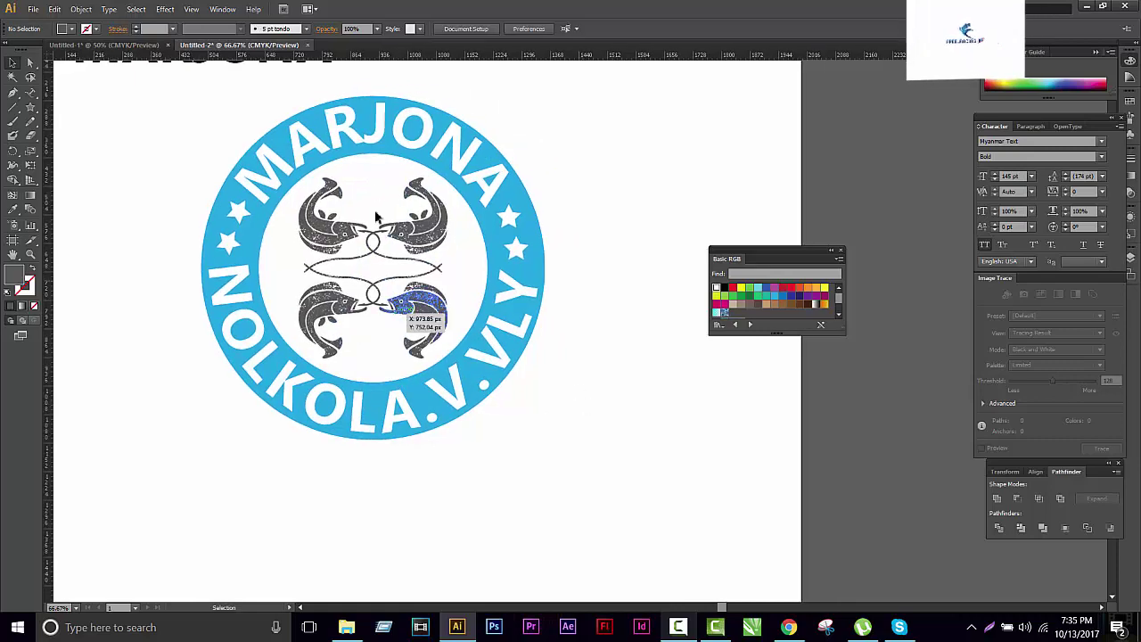
scroll(375, 217, up, 1)
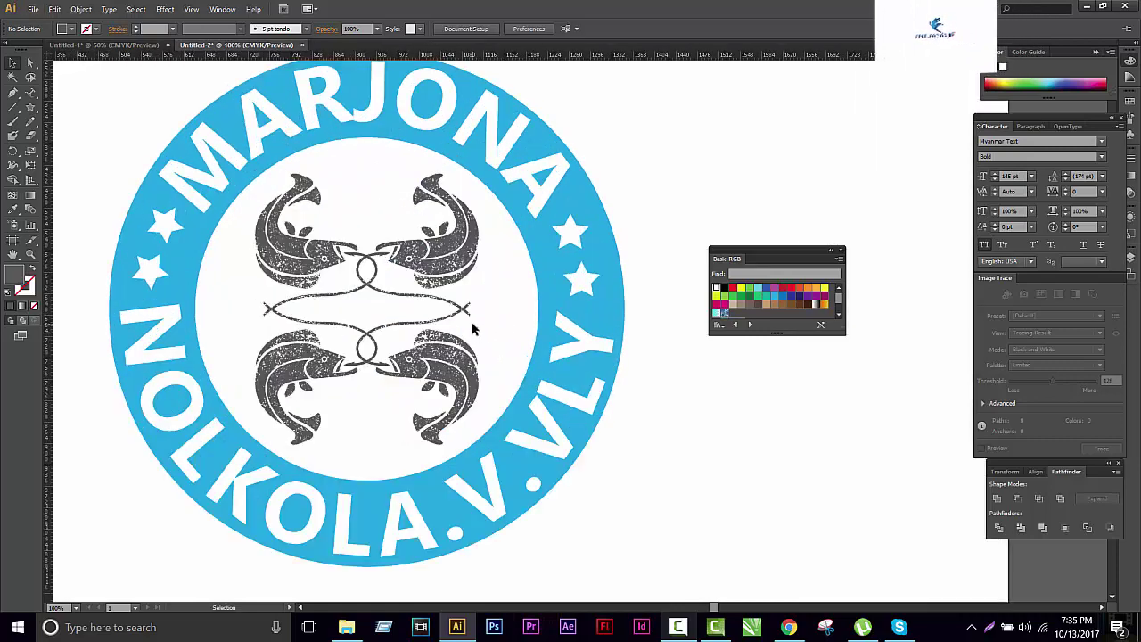
scroll(607, 436, down, 1)
scroll(576, 389, down, 1)
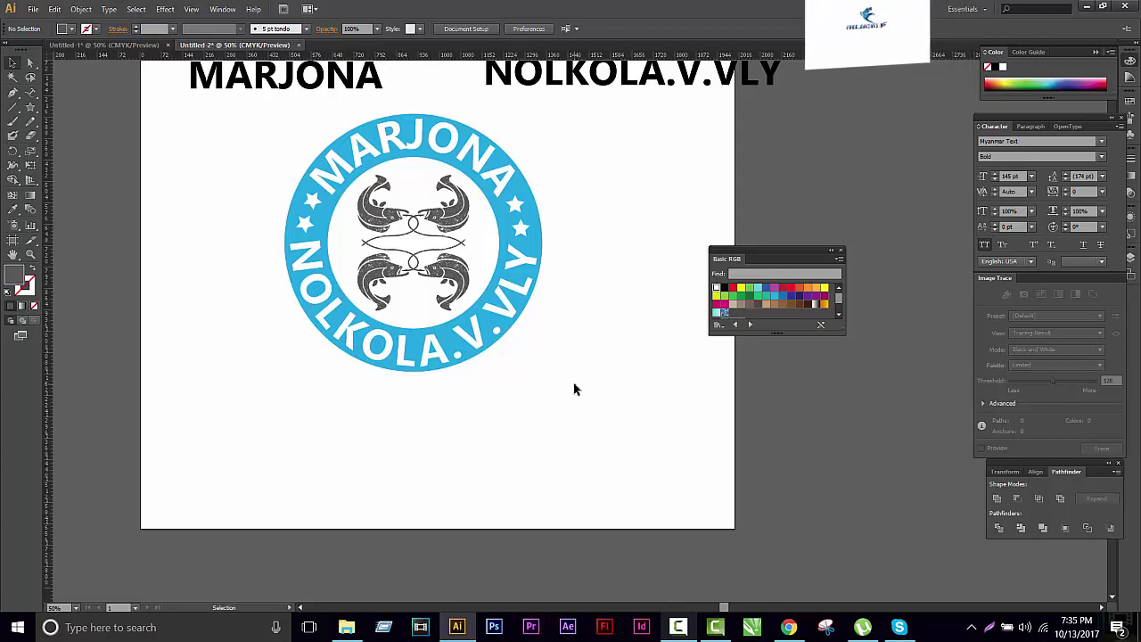
scroll(413, 276, up, 1)
click(459, 255)
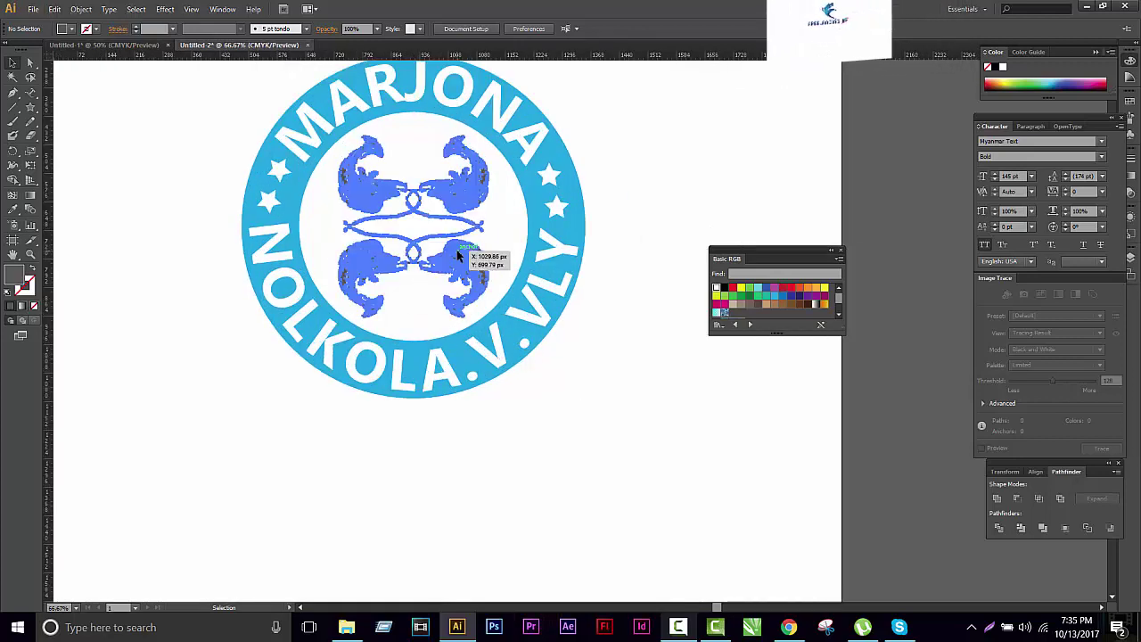
right_click(457, 252)
click(495, 325)
Step: Move the upper fish pair and one single fish off the artboard to the top right
click(413, 233)
shift+click(374, 267)
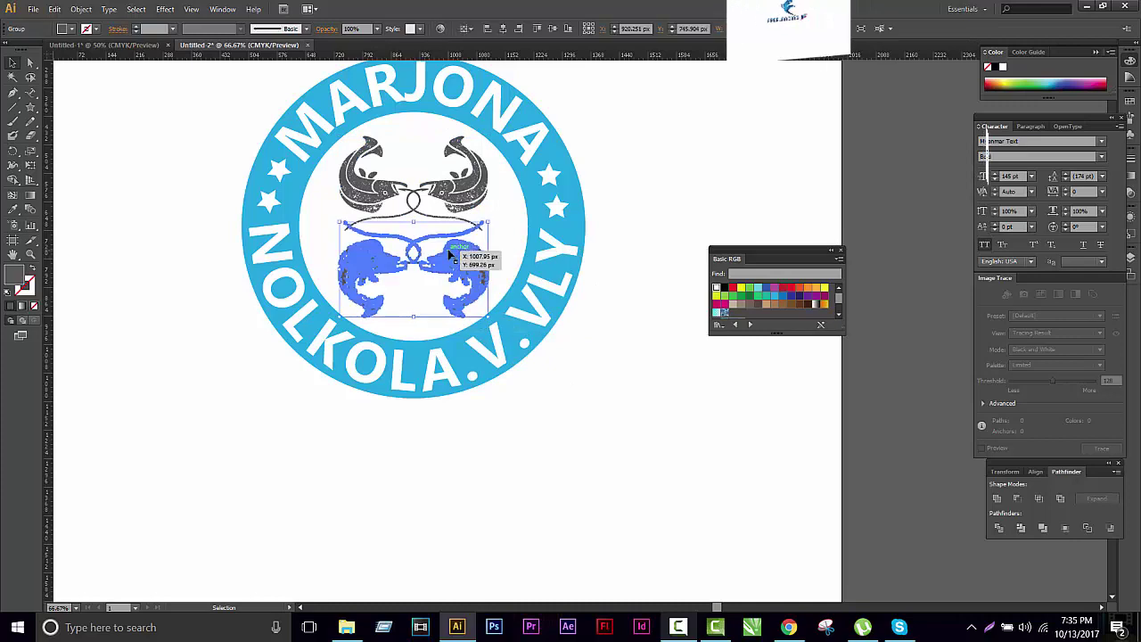
right_click(449, 253)
click(624, 372)
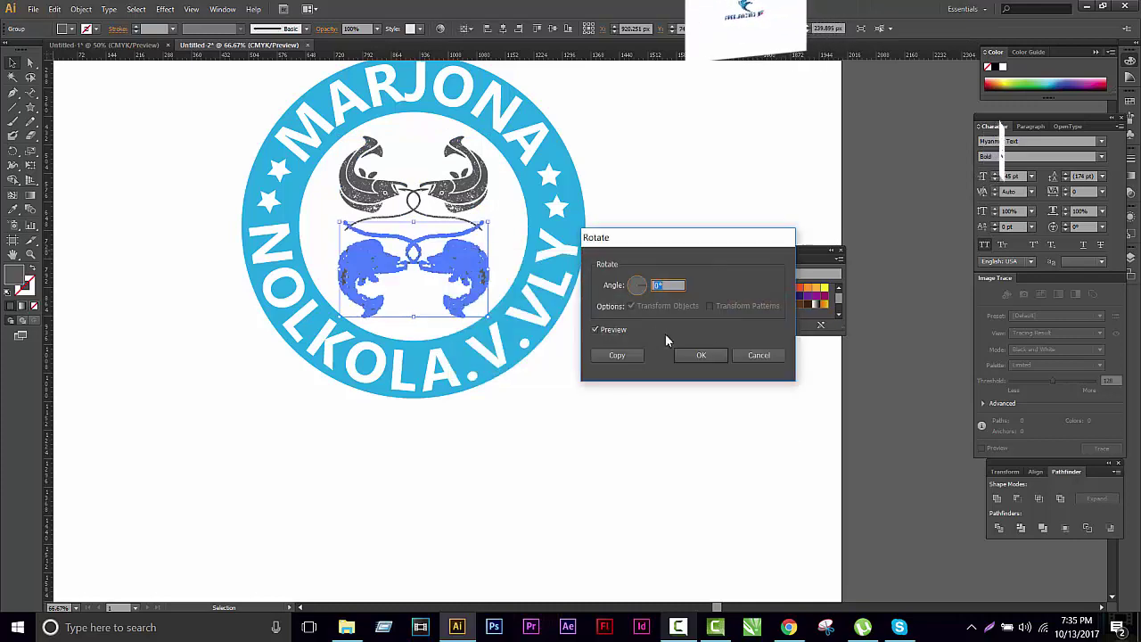
click(701, 355)
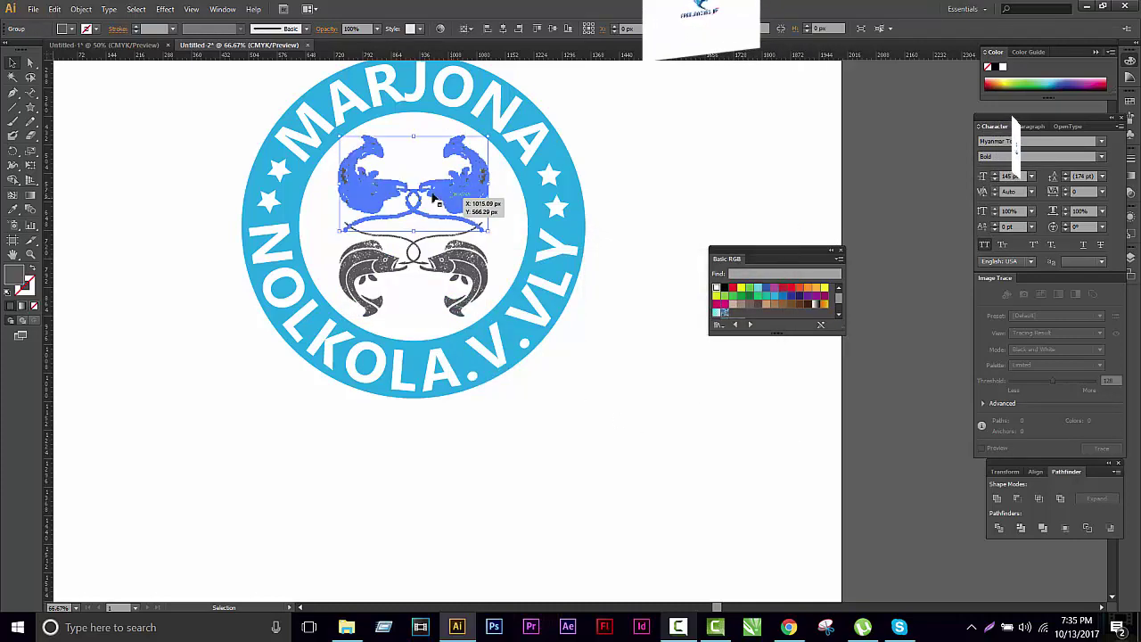
drag(472, 197, 893, 159)
right_click(484, 312)
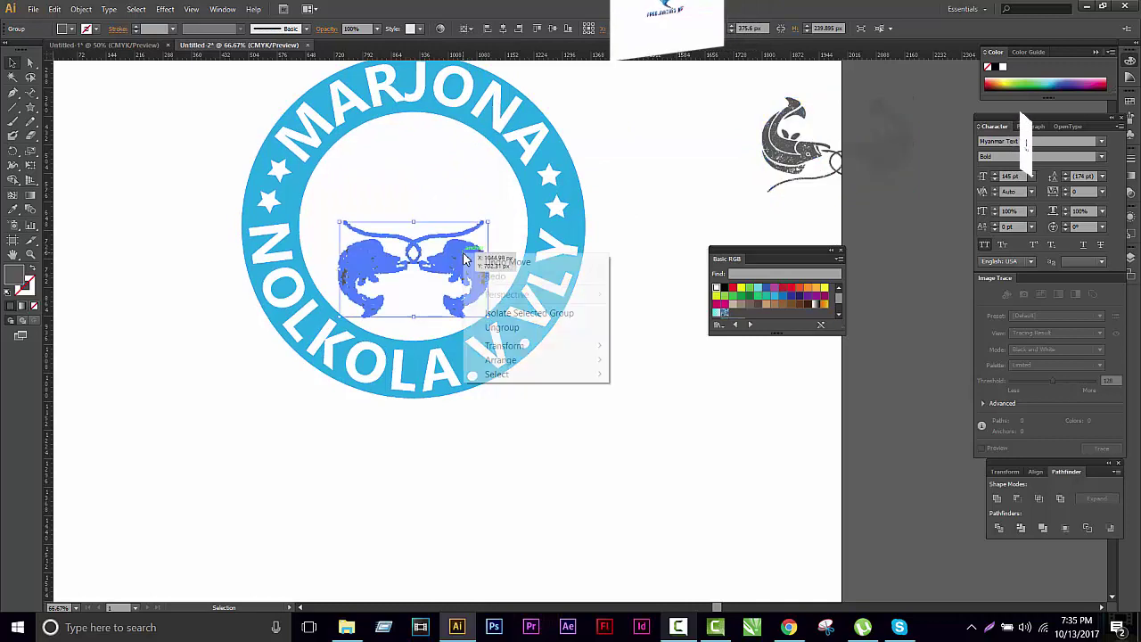
click(535, 326)
click(375, 281)
drag(375, 281, 810, 184)
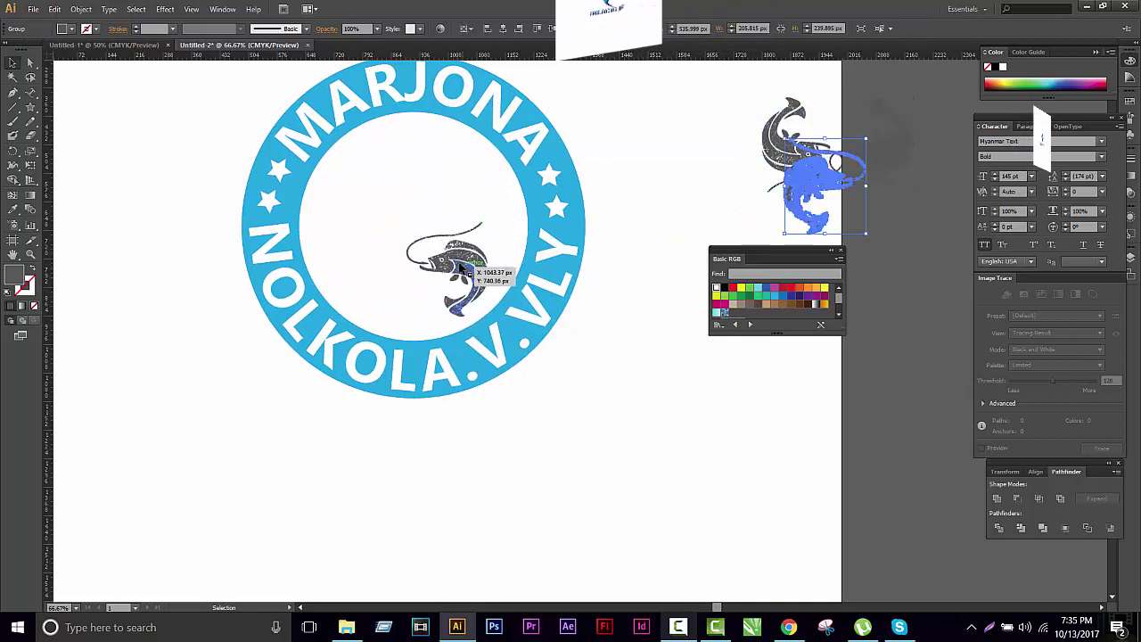
Step: Centre the remaining fish in the ring and enlarge it with its bounding box
mouse_move(464, 268)
mouse_down()
mouse_move(459, 252)
mouse_move(471, 305)
mouse_up()
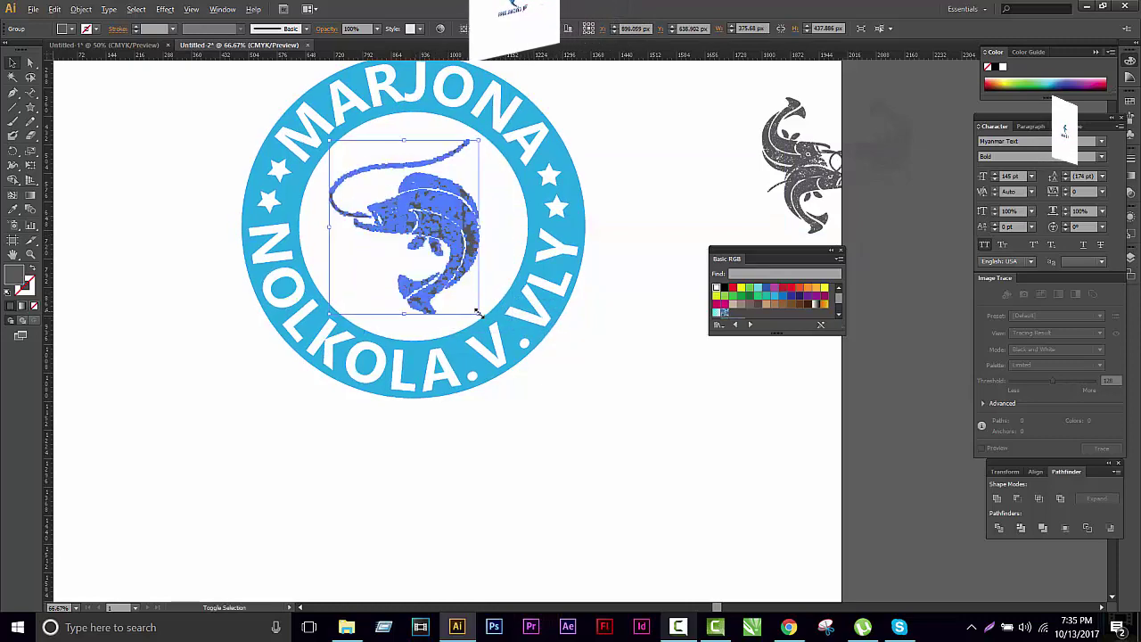
drag(477, 314, 509, 333)
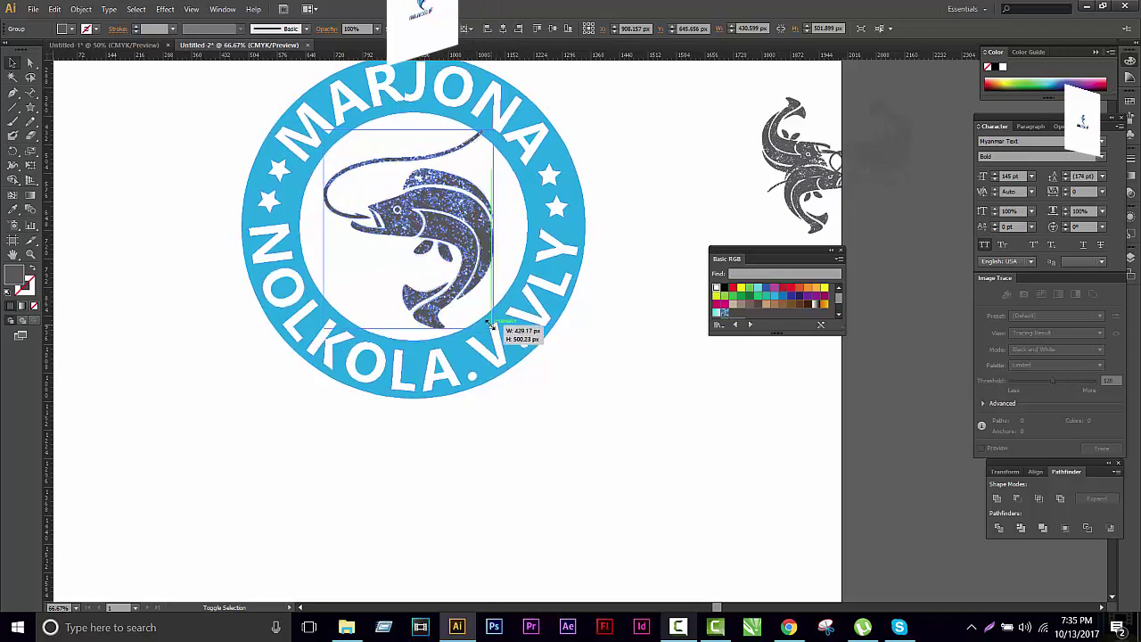
drag(495, 330, 486, 332)
drag(470, 223, 446, 217)
click(654, 271)
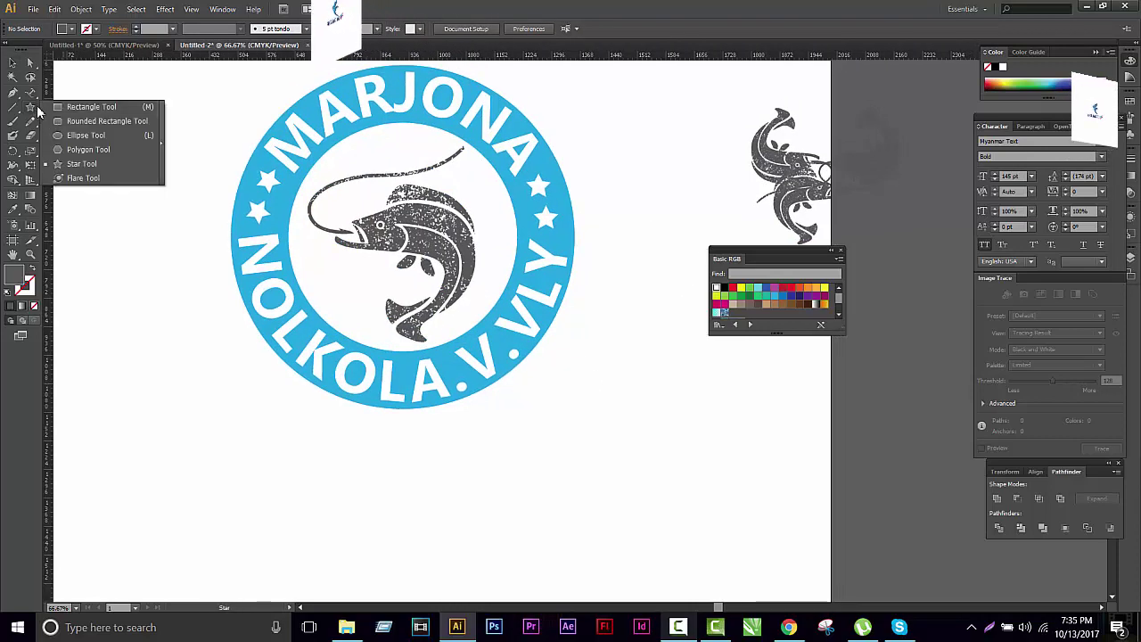
Step: Draw a circle just inside the blue ring as a thick dark outline with no fill
drag(30, 107, 98, 133)
mouse_move(308, 148)
mouse_down()
mouse_move(493, 305)
mouse_move(505, 330)
mouse_up()
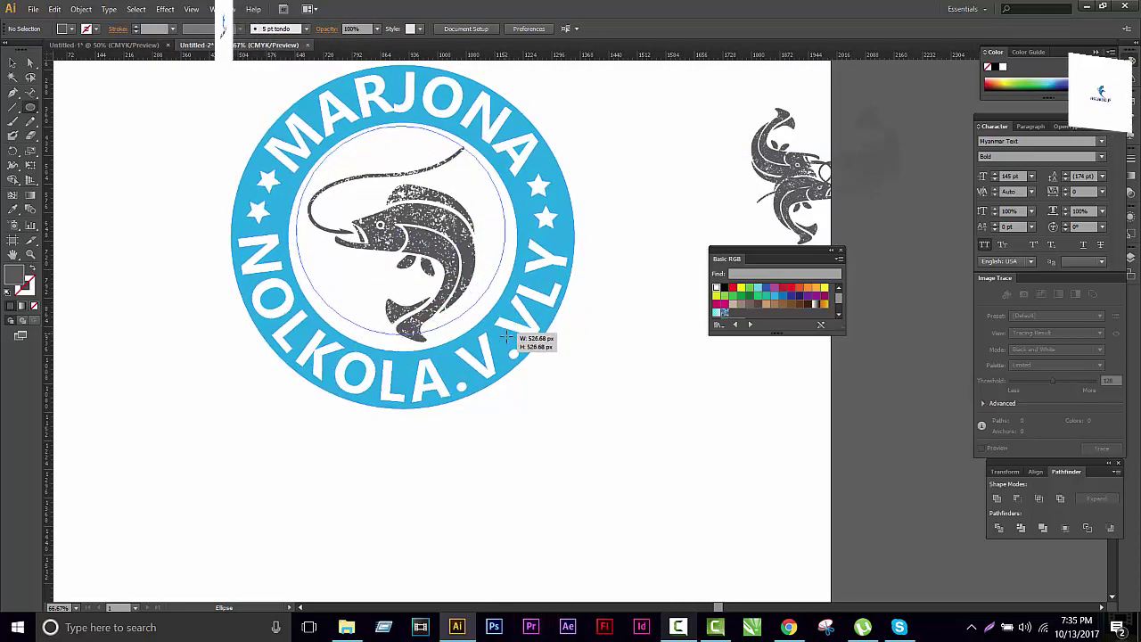
drag(505, 330, 514, 329)
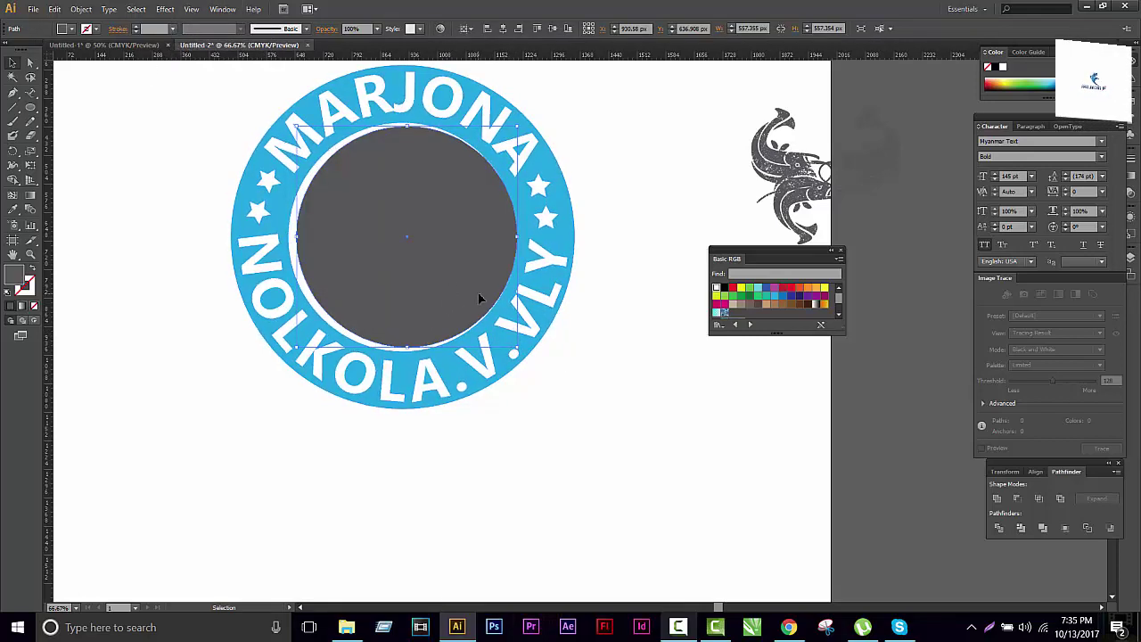
click(37, 270)
click(135, 25)
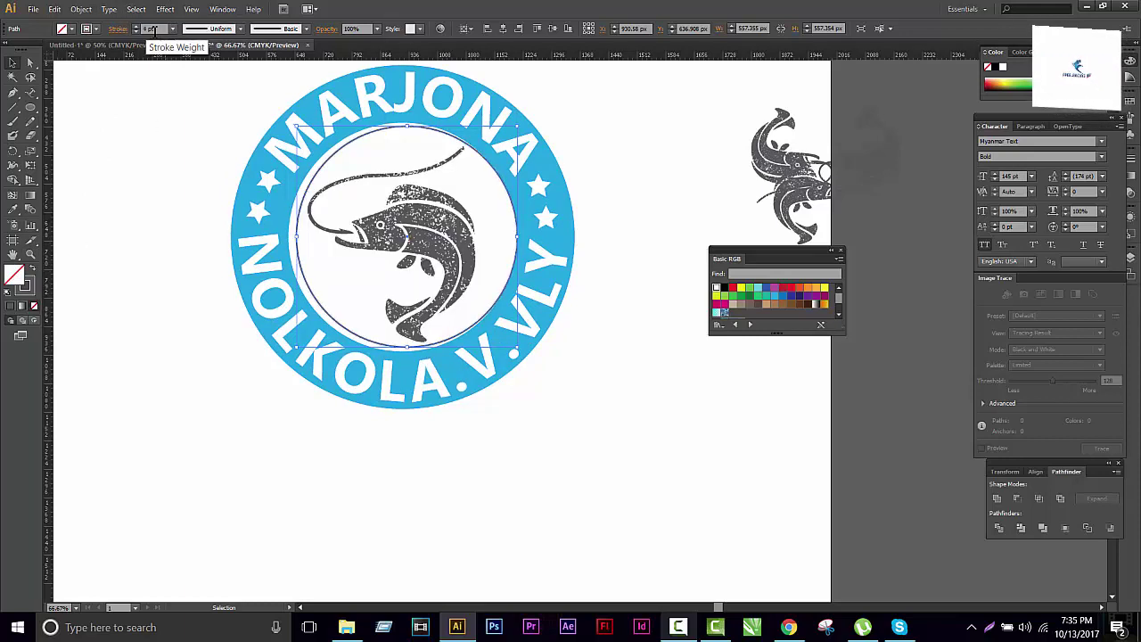
key(Up)
Step: Expand the outlined circle into shapes with Object > Expand, then nudge the fish
click(80, 9)
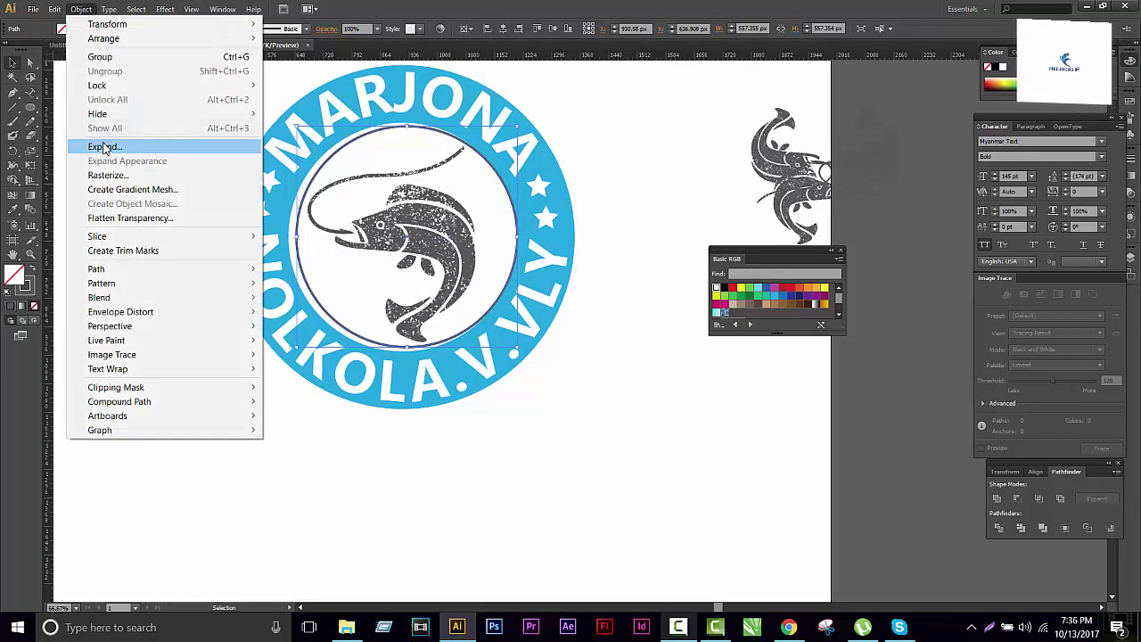
click(98, 145)
click(562, 385)
click(308, 239)
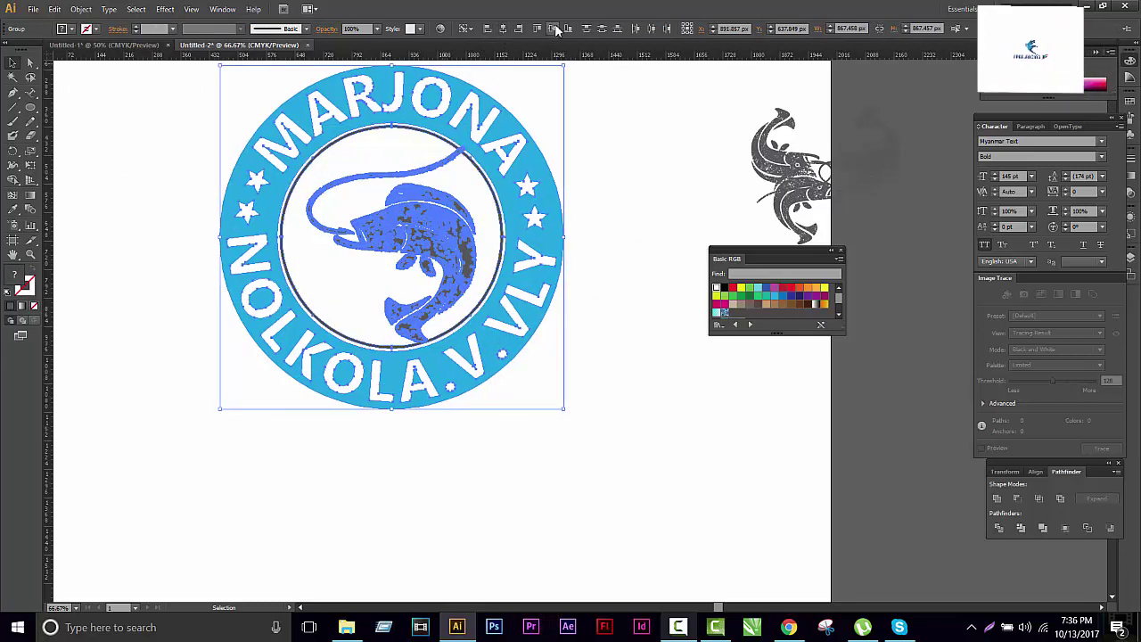
click(603, 199)
mouse_move(442, 200)
mouse_down()
mouse_move(429, 218)
mouse_move(472, 241)
mouse_up()
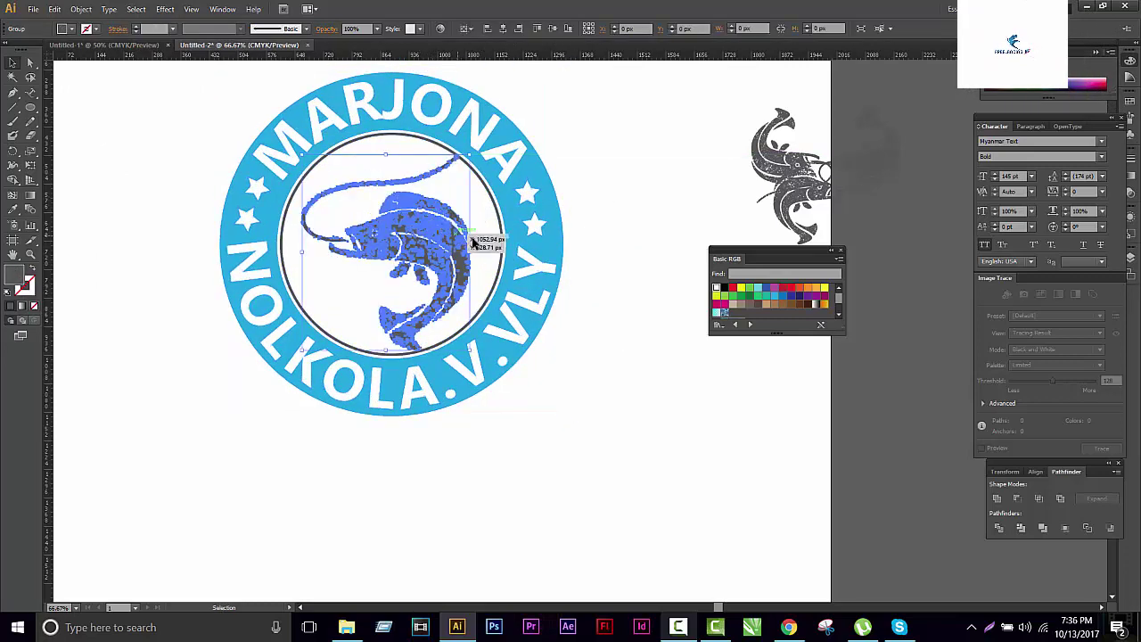
key(ctrl+shift+a)
Step: Zoom and pan around the artboard to check the circular logo group
key(ctrl+minus)
key(ctrl+minus)
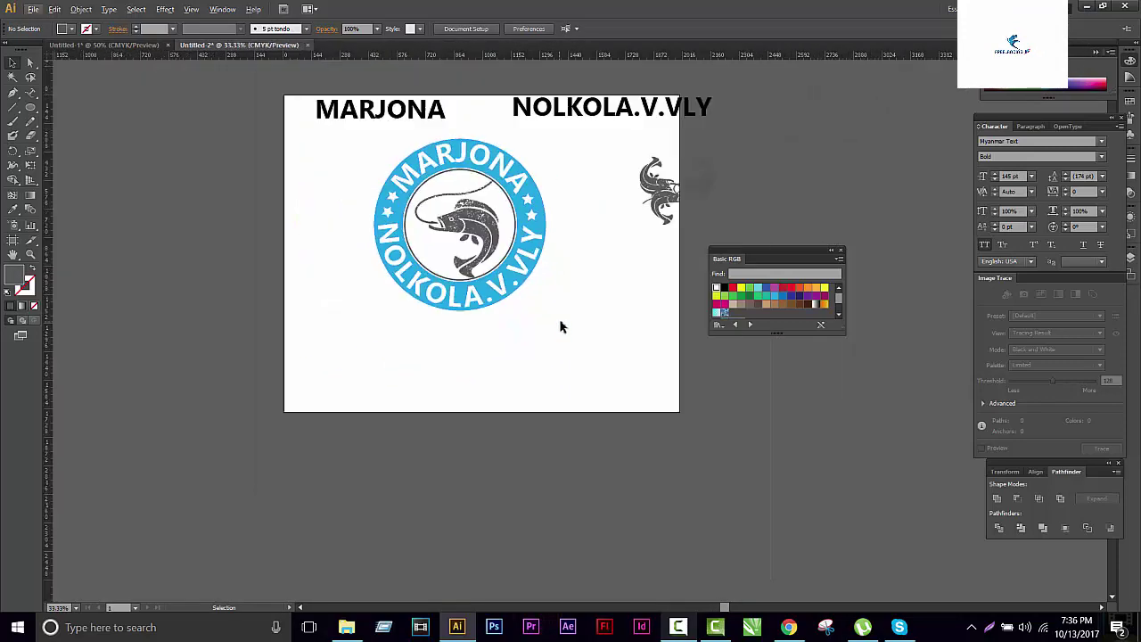
drag(522, 335, 458, 373)
key(ctrl+plus)
key(ctrl+plus)
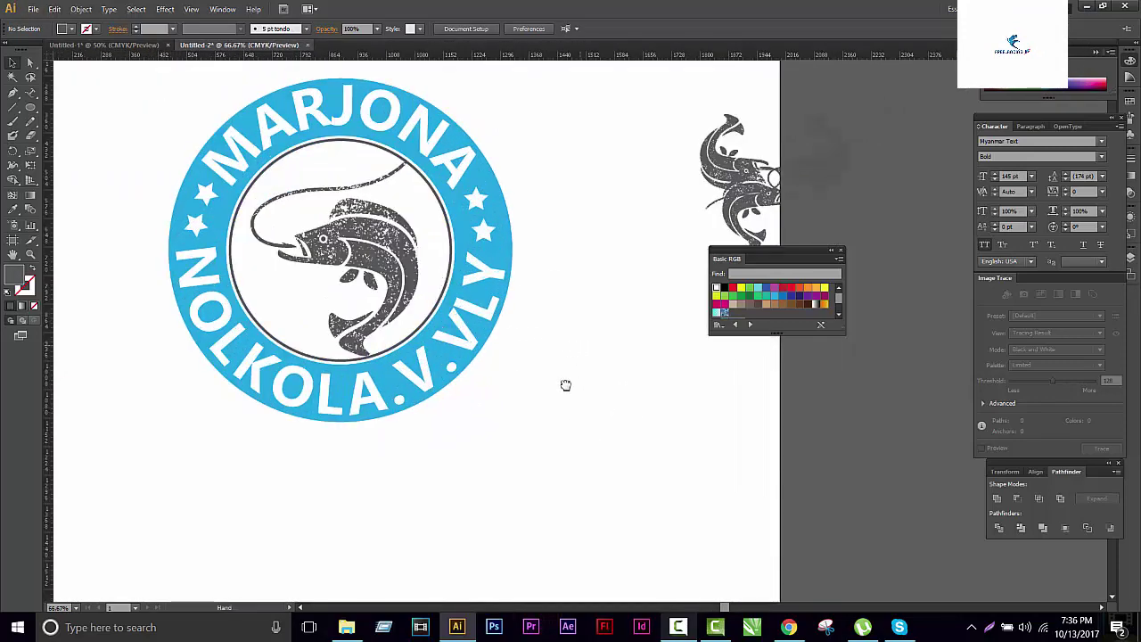
drag(565, 384, 549, 464)
click(458, 235)
key(ctrl+minus)
click(535, 347)
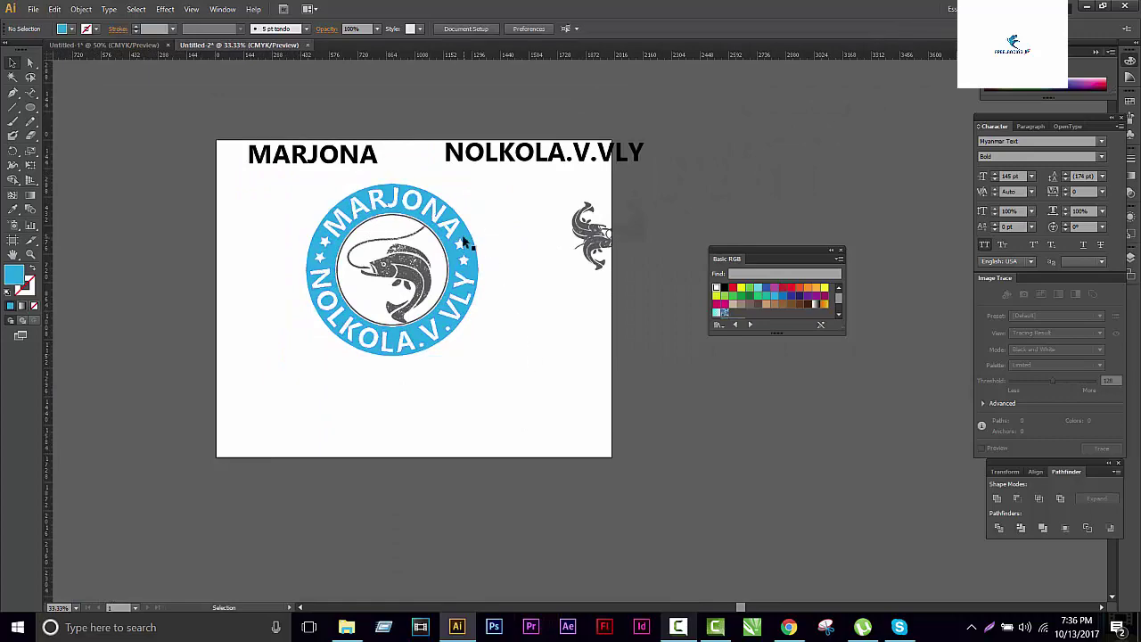
click(465, 242)
Step: In Untitled-1, select the traced grunge texture and start dragging it
click(142, 45)
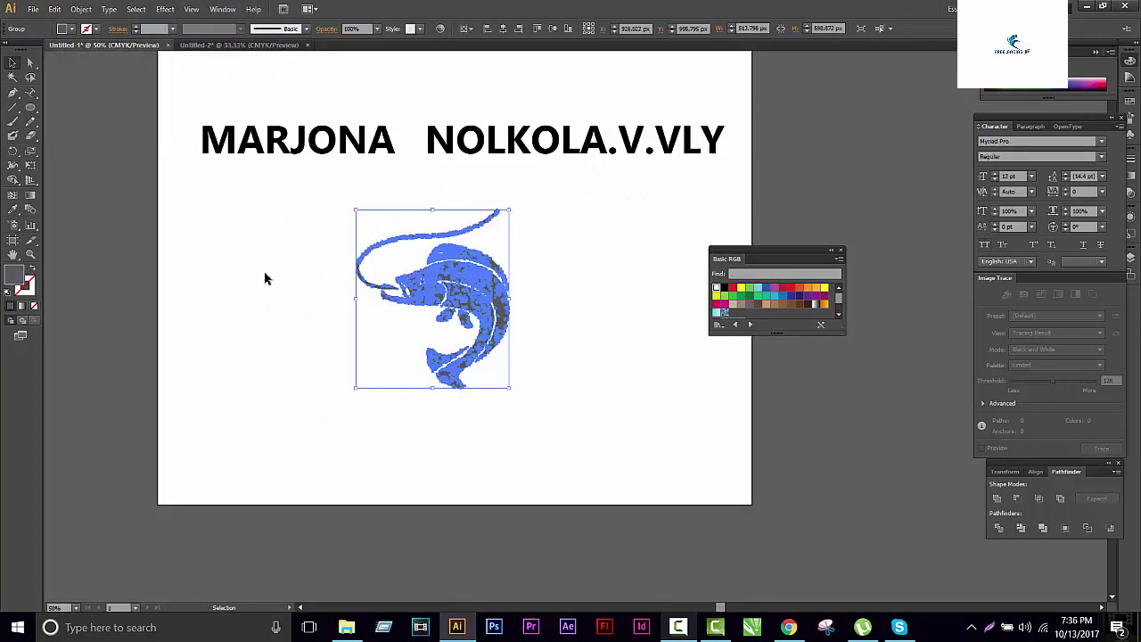
click(265, 277)
drag(293, 291, 282, 227)
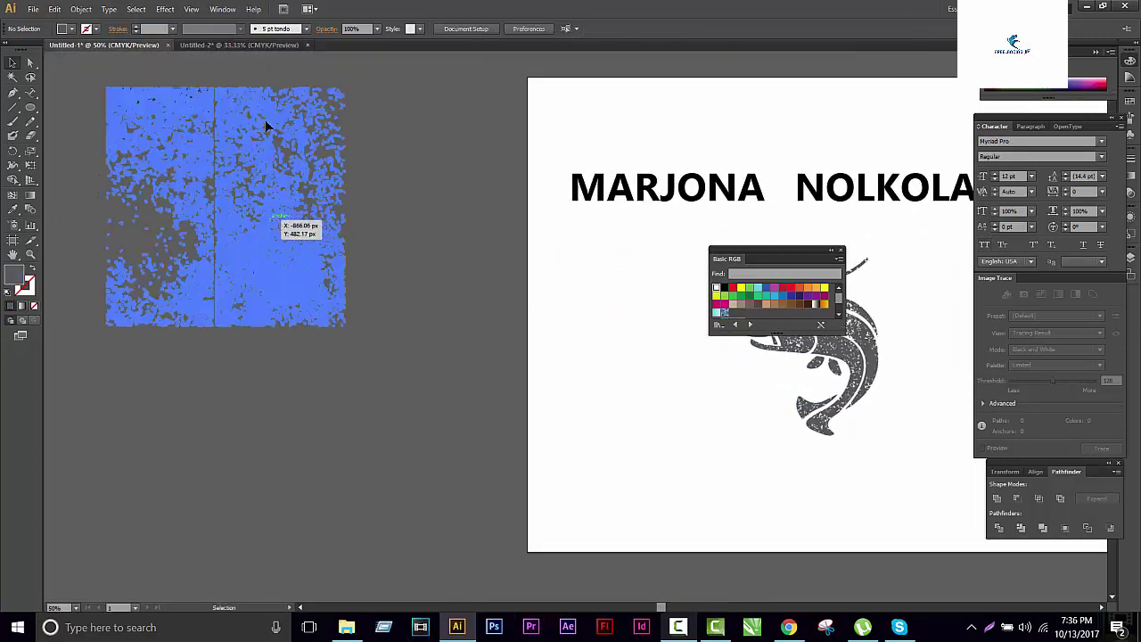
Step: Drop the grunge texture into Untitled-2 and position it over the logo
drag(265, 125, 241, 49)
drag(523, 455, 529, 443)
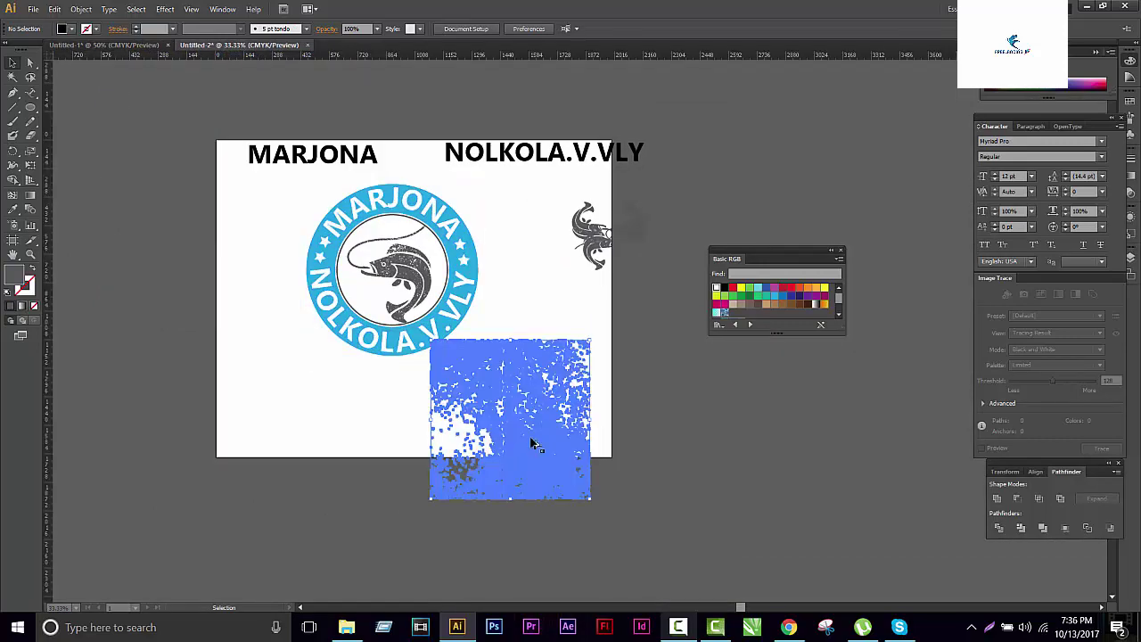
drag(504, 401, 428, 283)
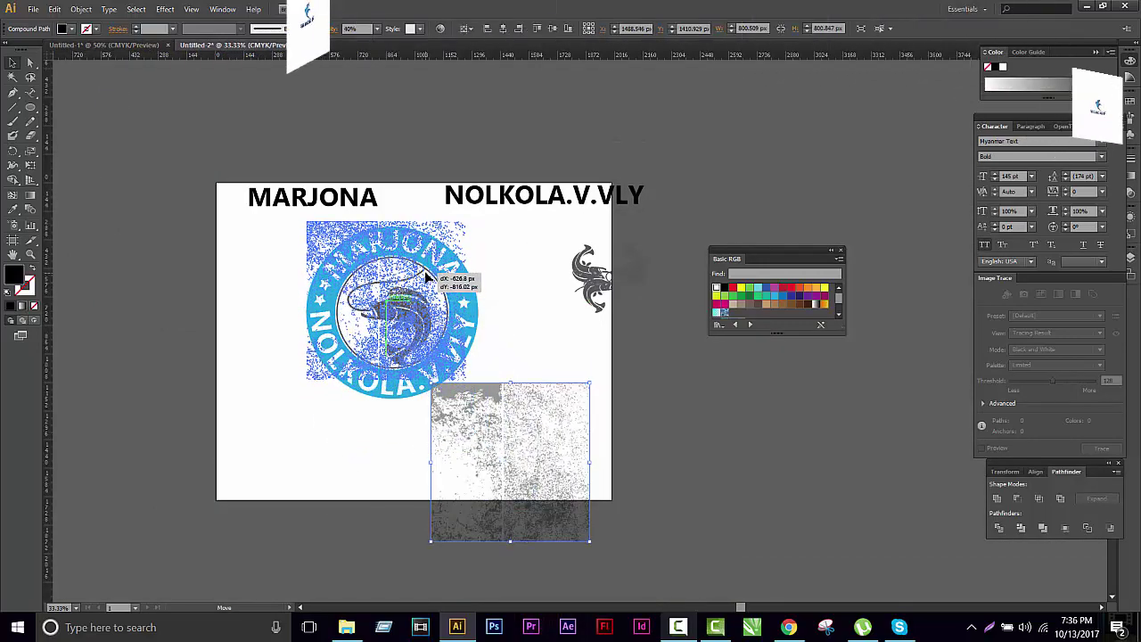
key(ctrl+shift+bracketleft)
Step: Scale the texture up by its corner handle until it covers the whole badge
scroll(515, 379, down, 2)
key(ctrl+equal)
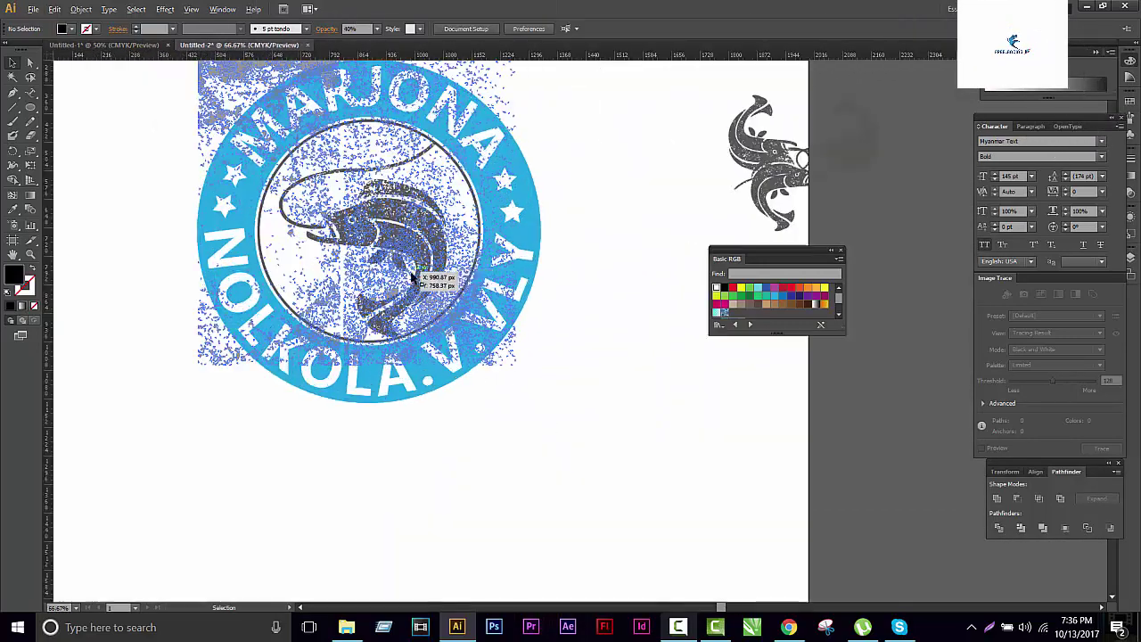
click(455, 183)
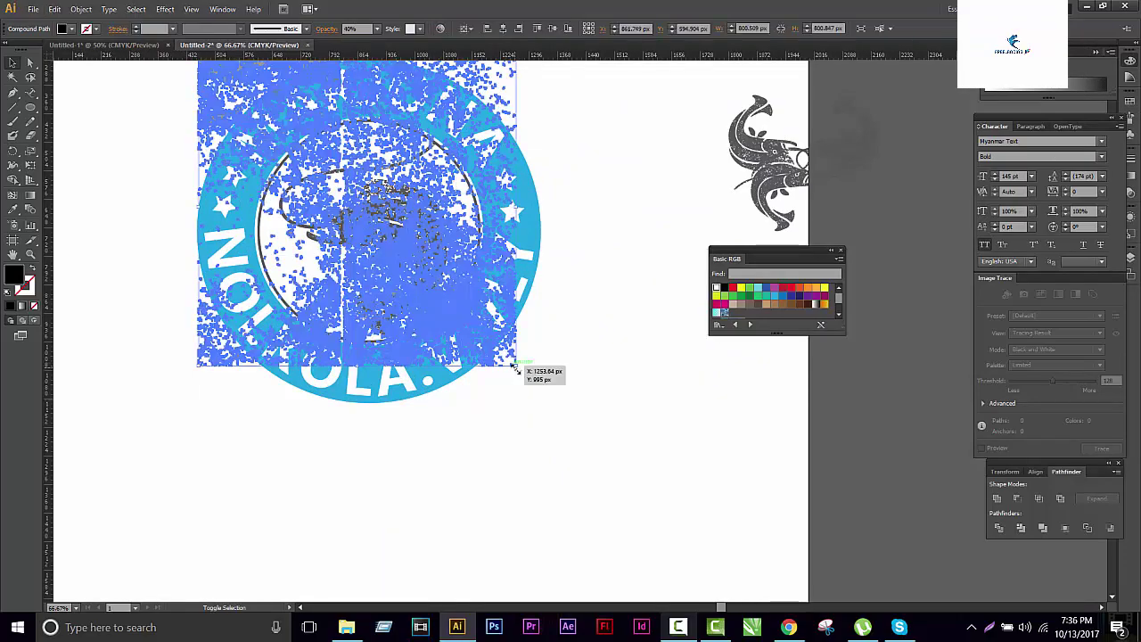
drag(514, 367, 566, 421)
drag(436, 479, 490, 543)
click(579, 490)
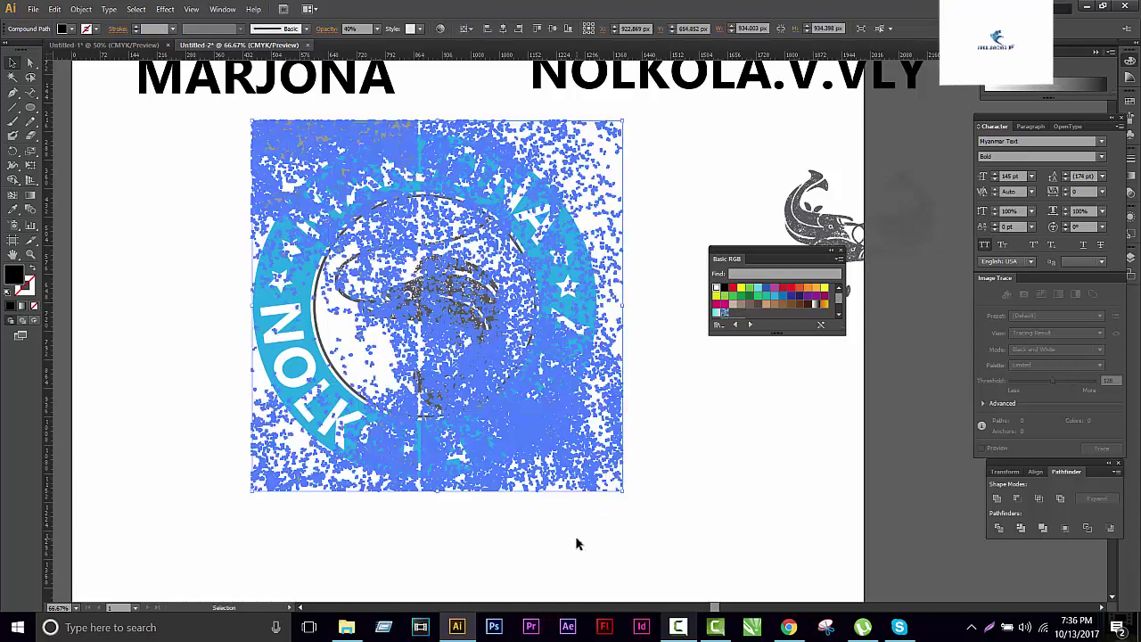
click(576, 543)
click(553, 382)
Step: Inspect the logo by selecting the logo group and the grunge texture compound path
click(641, 539)
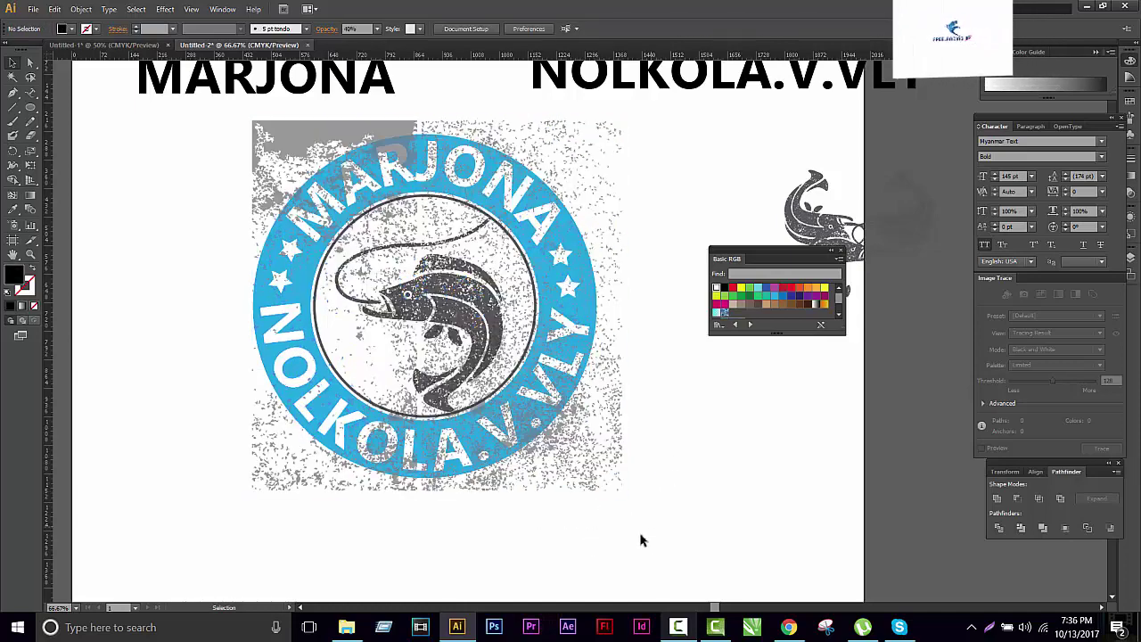
click(305, 301)
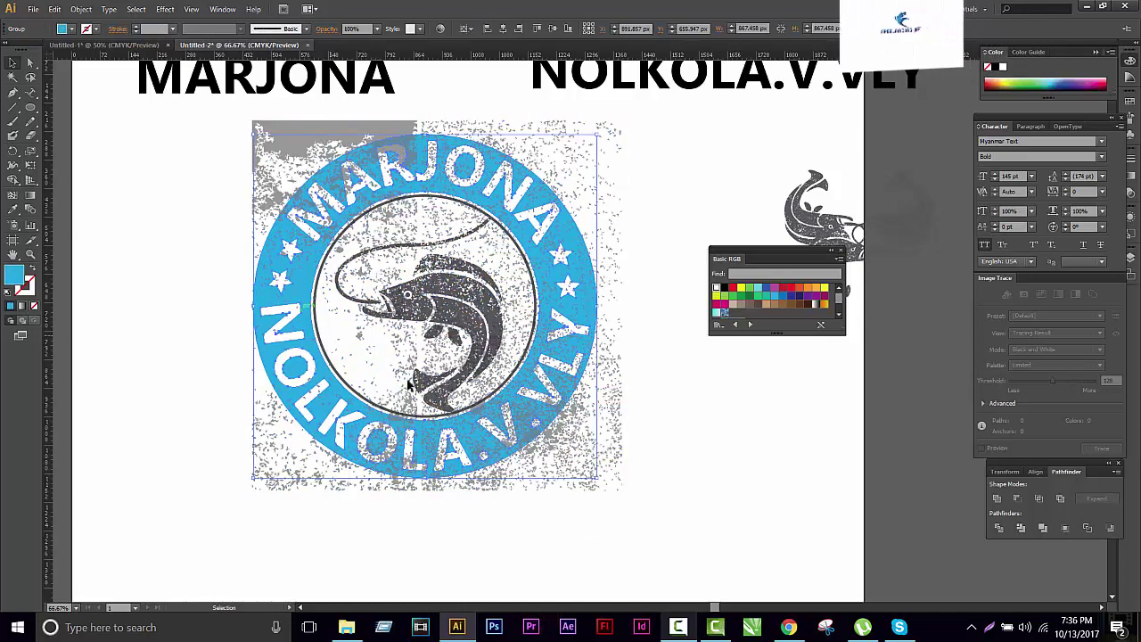
click(565, 473)
shift+click(592, 471)
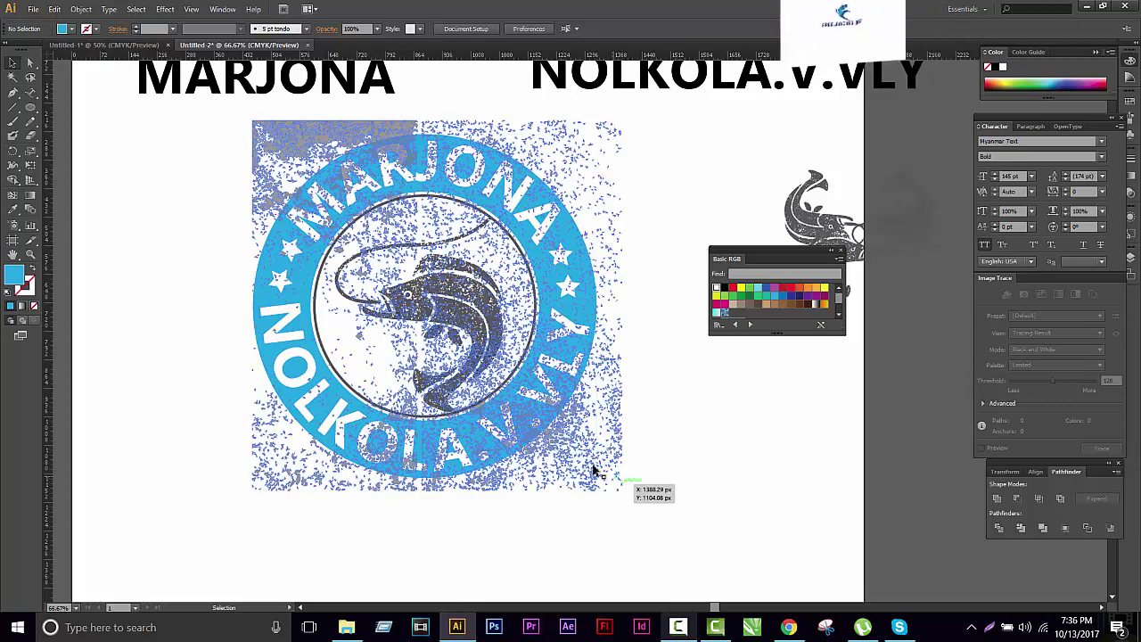
key(ctrl+equal)
click(698, 463)
key(ctrl+minus)
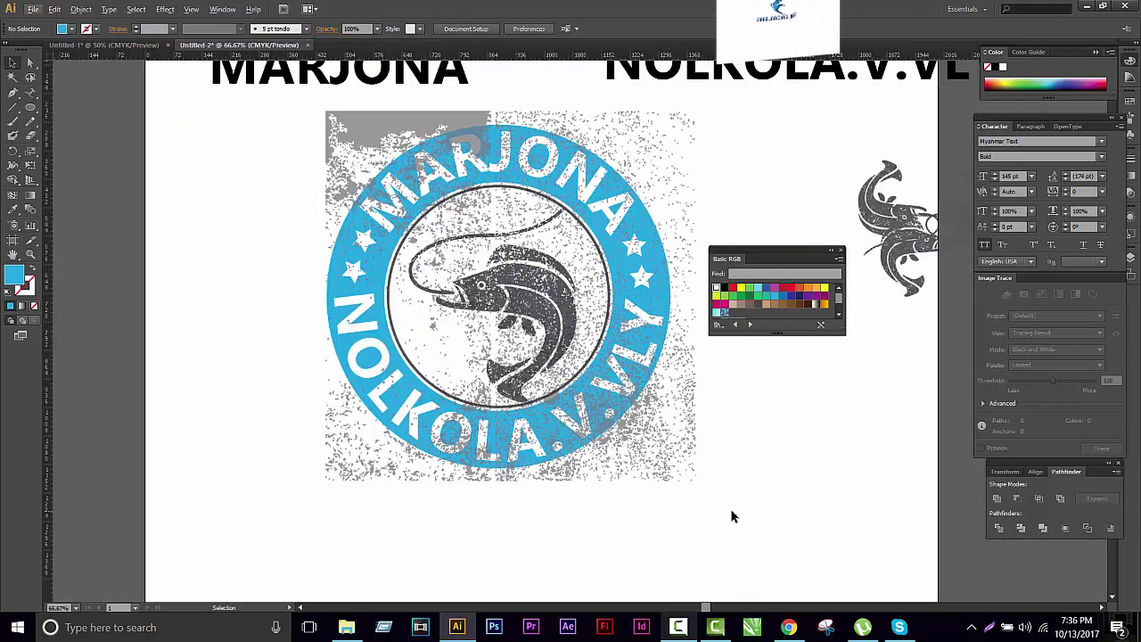
click(504, 364)
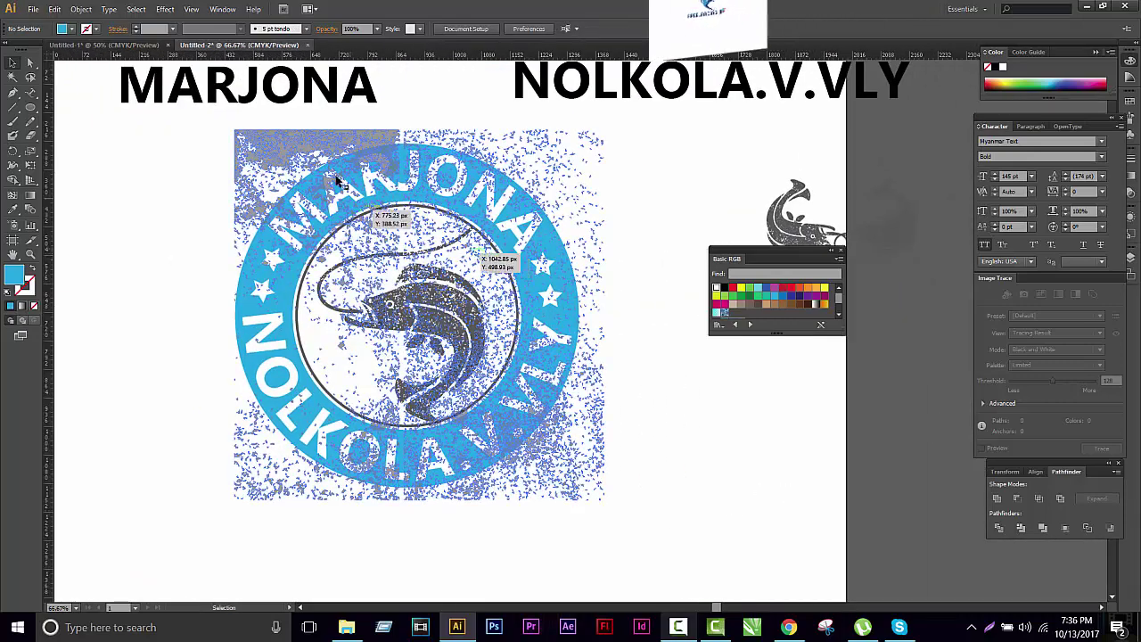
click(312, 142)
click(718, 431)
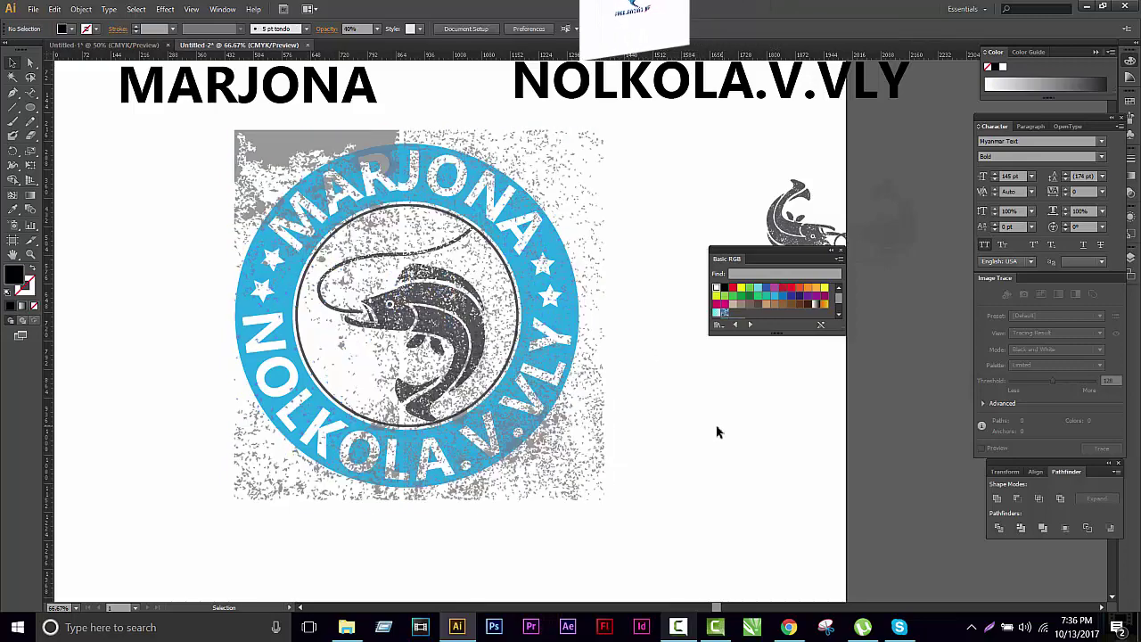
Step: Select all the artwork, delete it, then undo the deletion
scroll(601, 472, up, 2)
scroll(667, 509, down, 1)
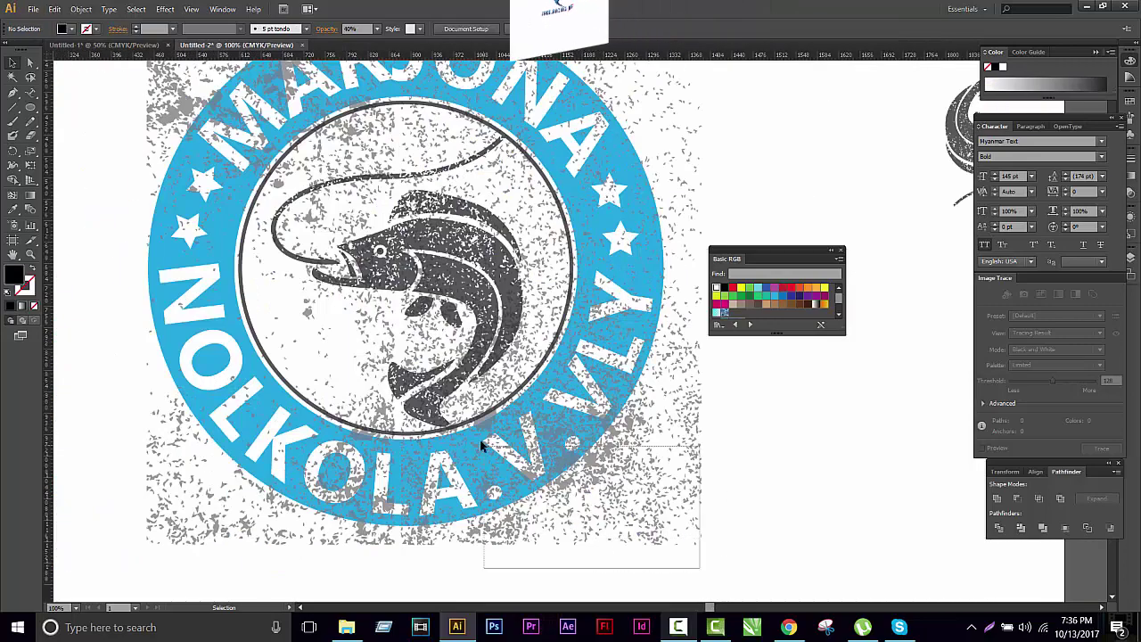
key(ctrl+a)
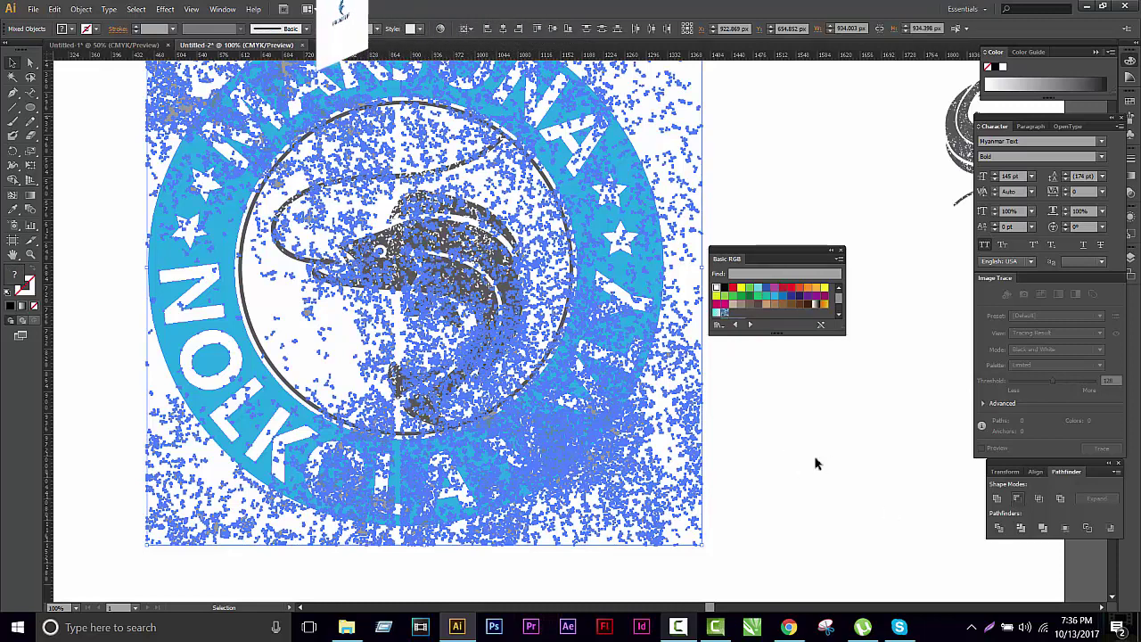
key(Delete)
key(ctrl+z)
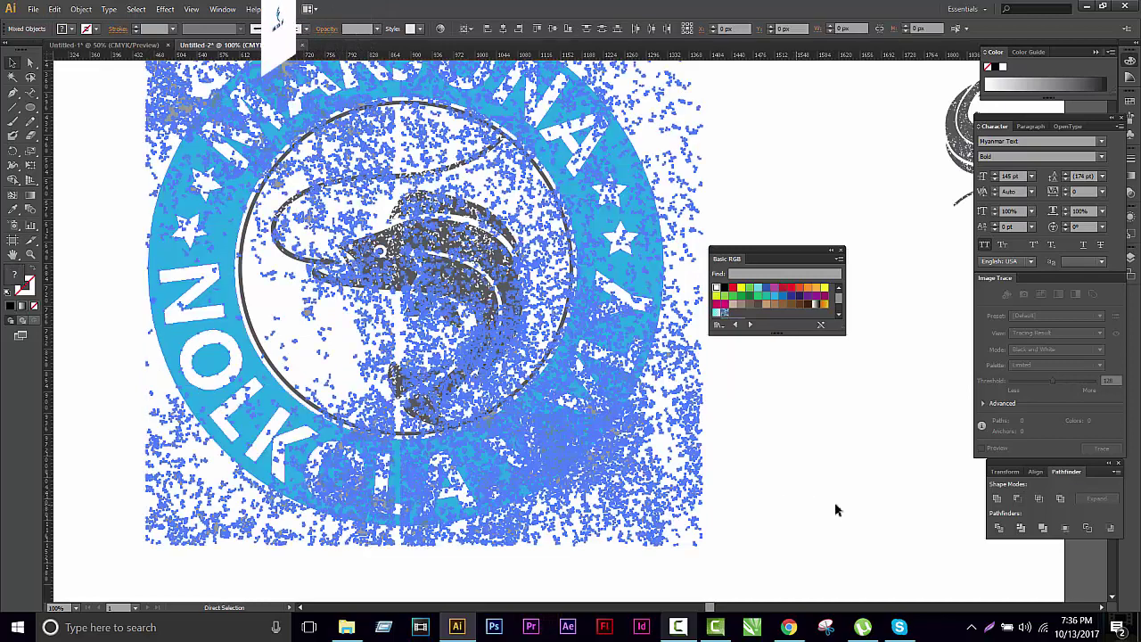
Step: Select the texture and blue ring and apply Pathfinder Minus Front to knock the texture out
scroll(815, 387, down, 2)
click(629, 401)
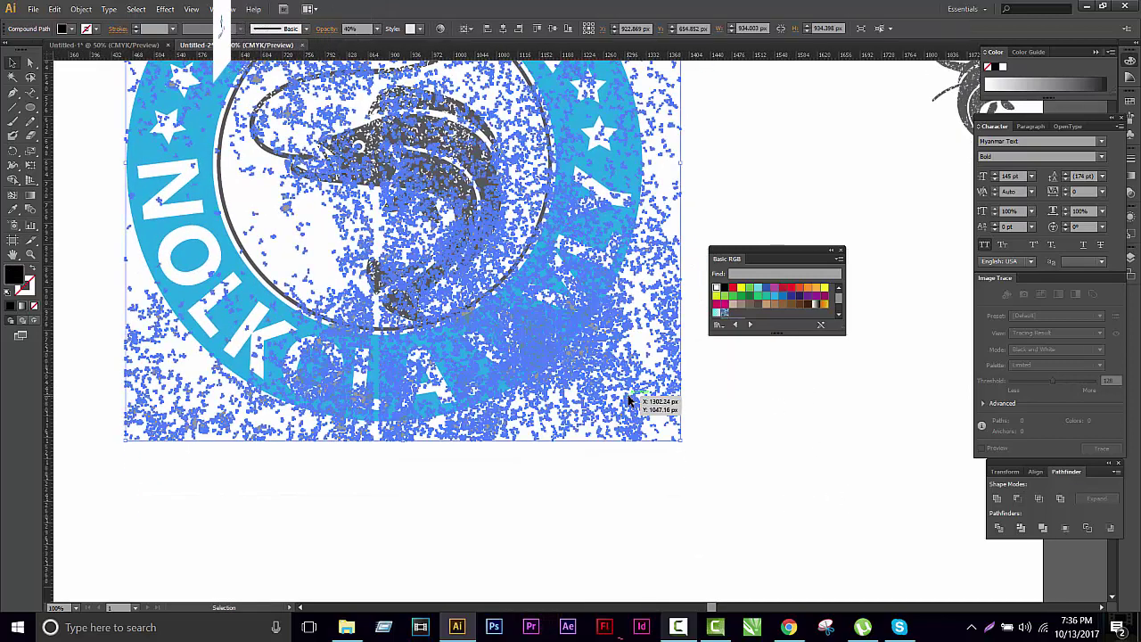
key(a)
click(256, 306)
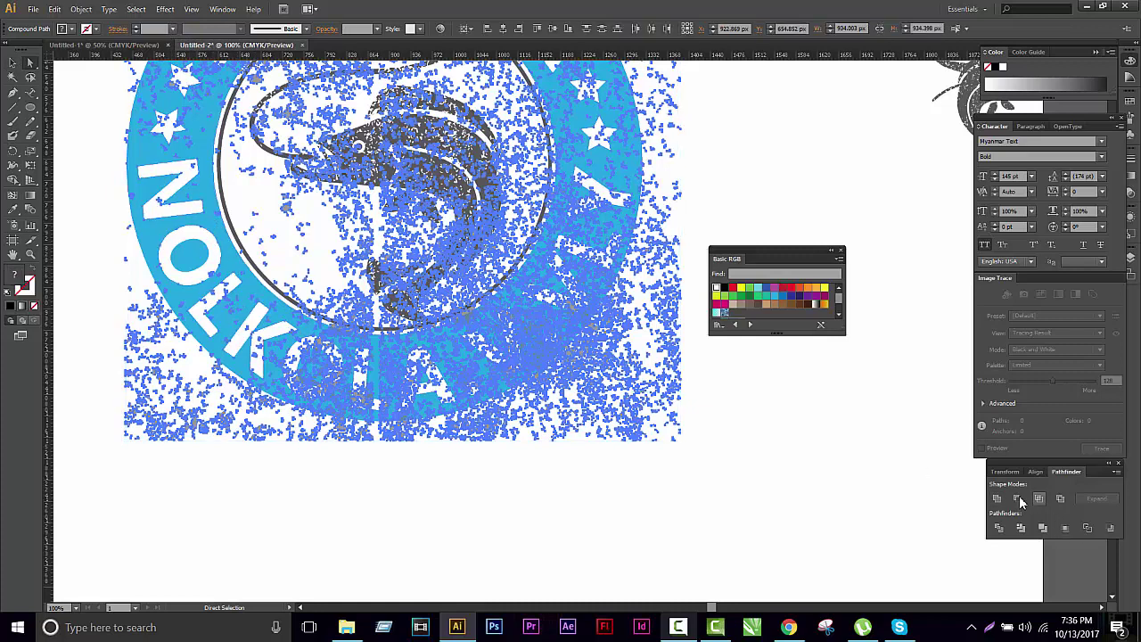
click(610, 519)
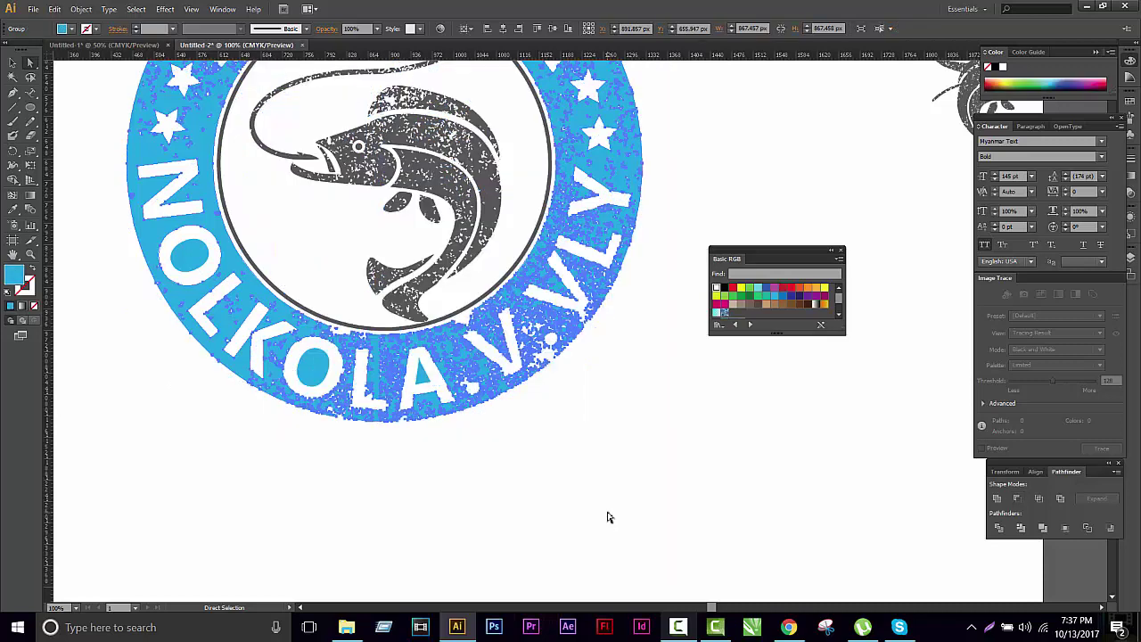
scroll(642, 565, up, 1)
key(ctrl+minus)
key(ctrl+minus)
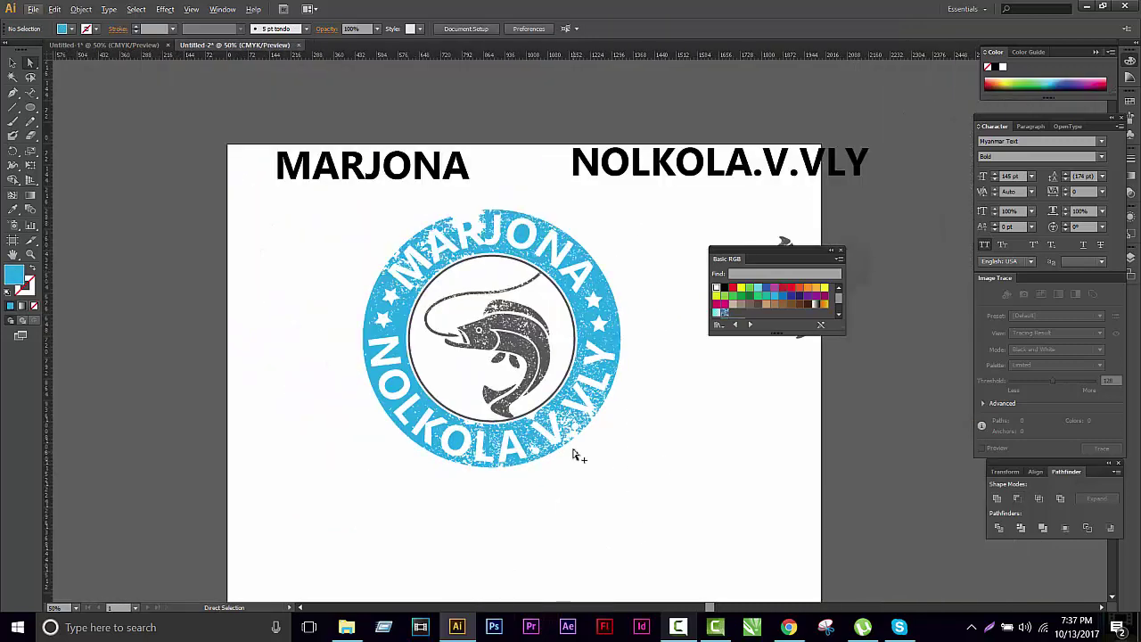
Step: Scale the grey grunge texture up over the whole logo
key(ctrl+plus)
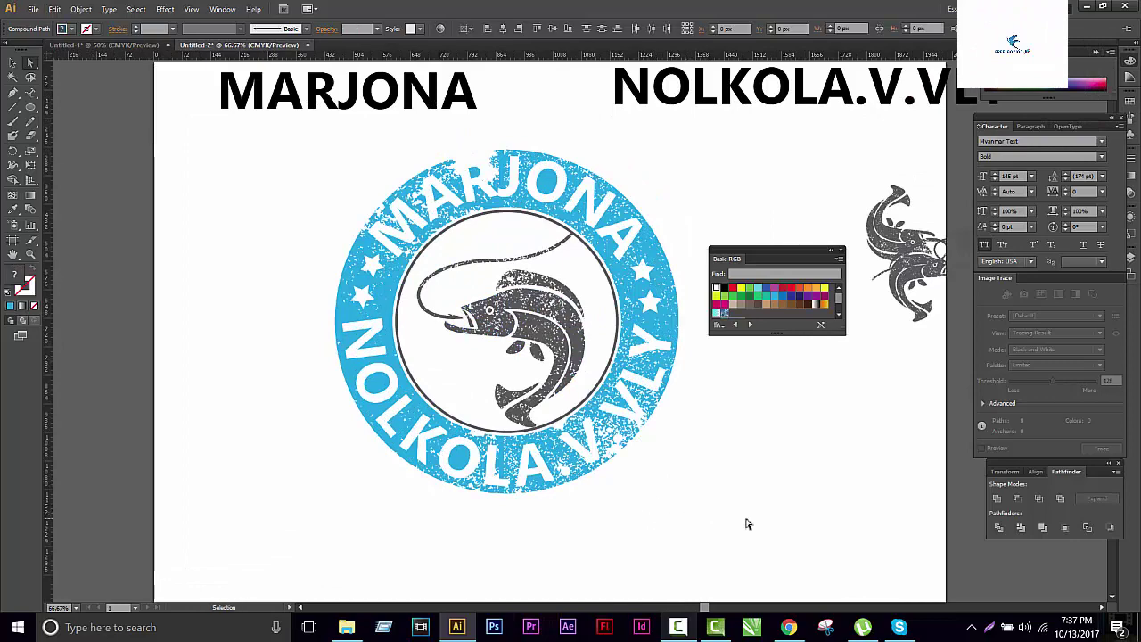
click(701, 504)
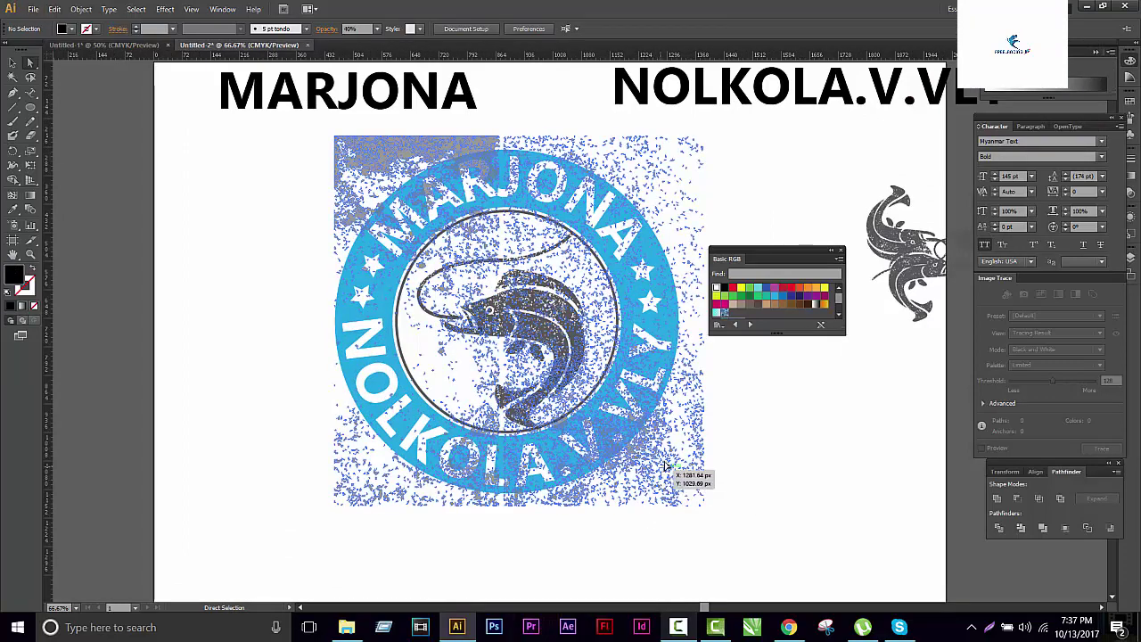
drag(758, 506, 770, 509)
drag(687, 496, 791, 571)
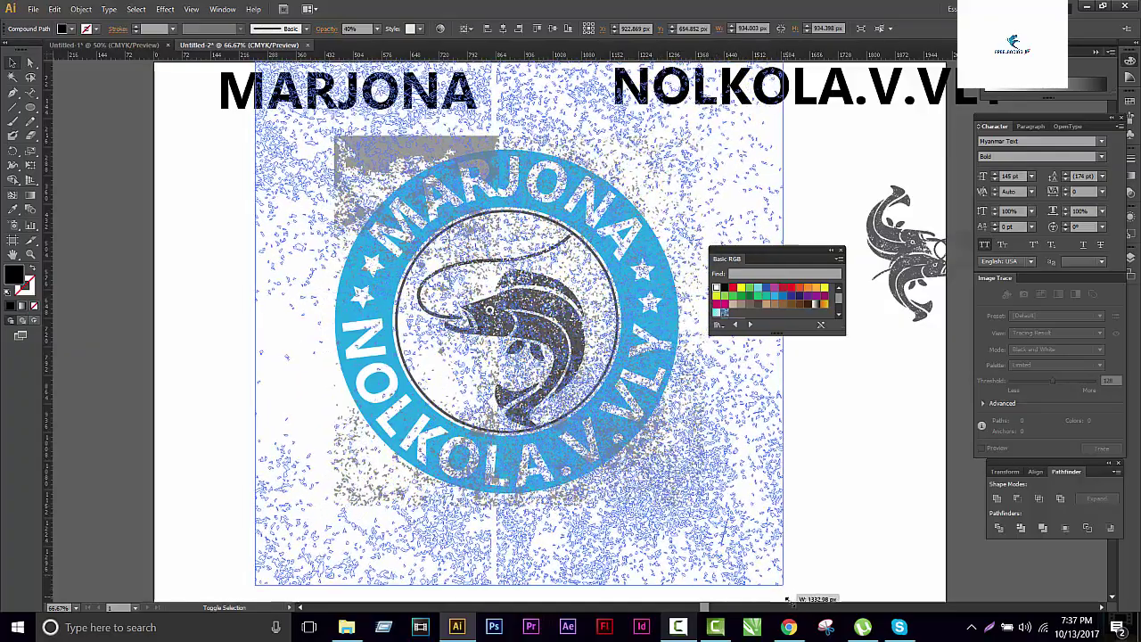
click(828, 455)
click(700, 466)
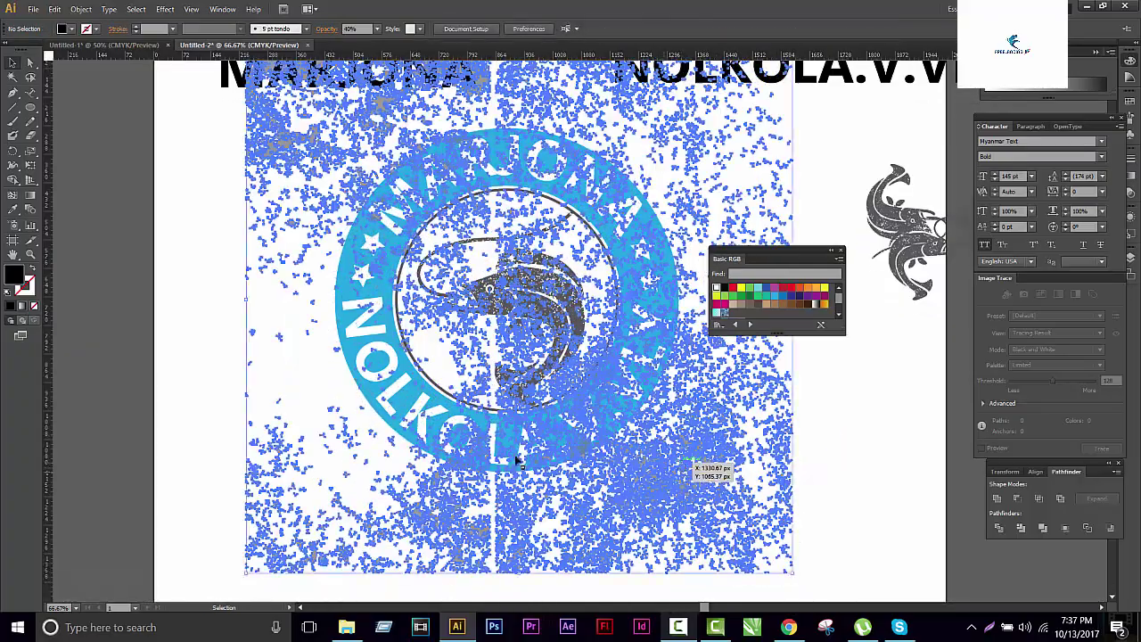
scroll(404, 410, up, 4)
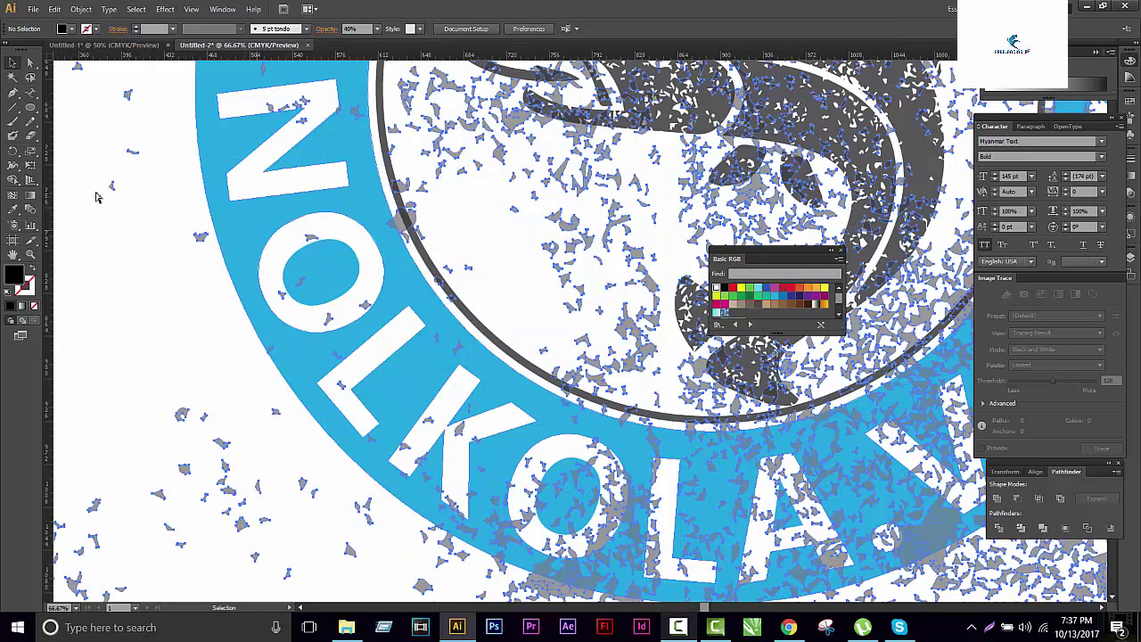
Step: Select the blue ring and speck texture, apply Minus Front, and zoom out to check
click(30, 64)
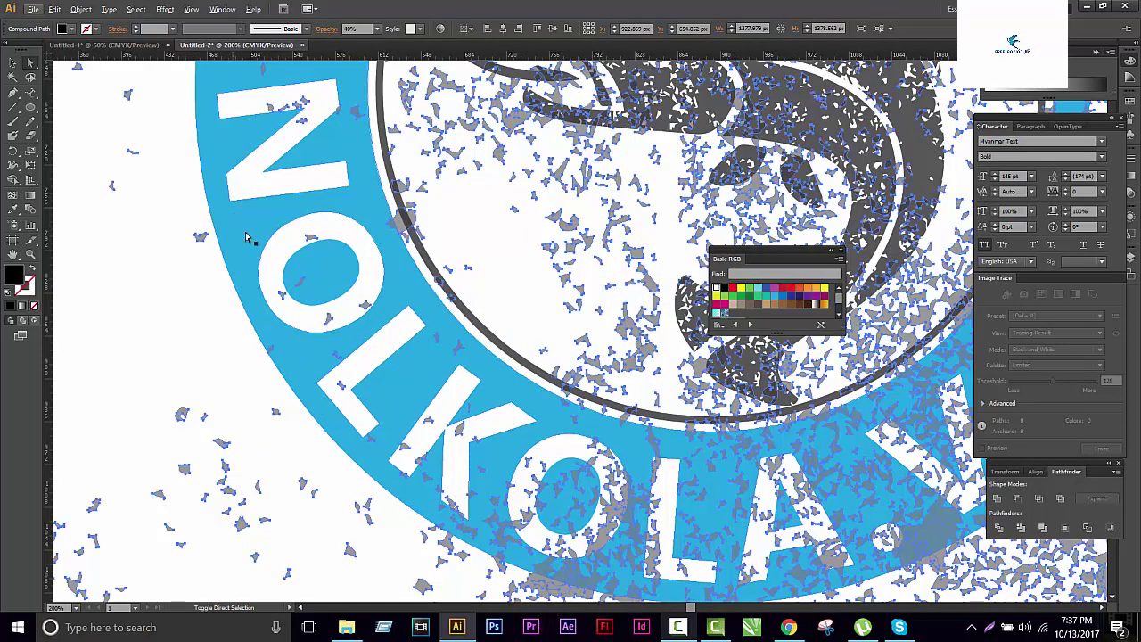
click(229, 304)
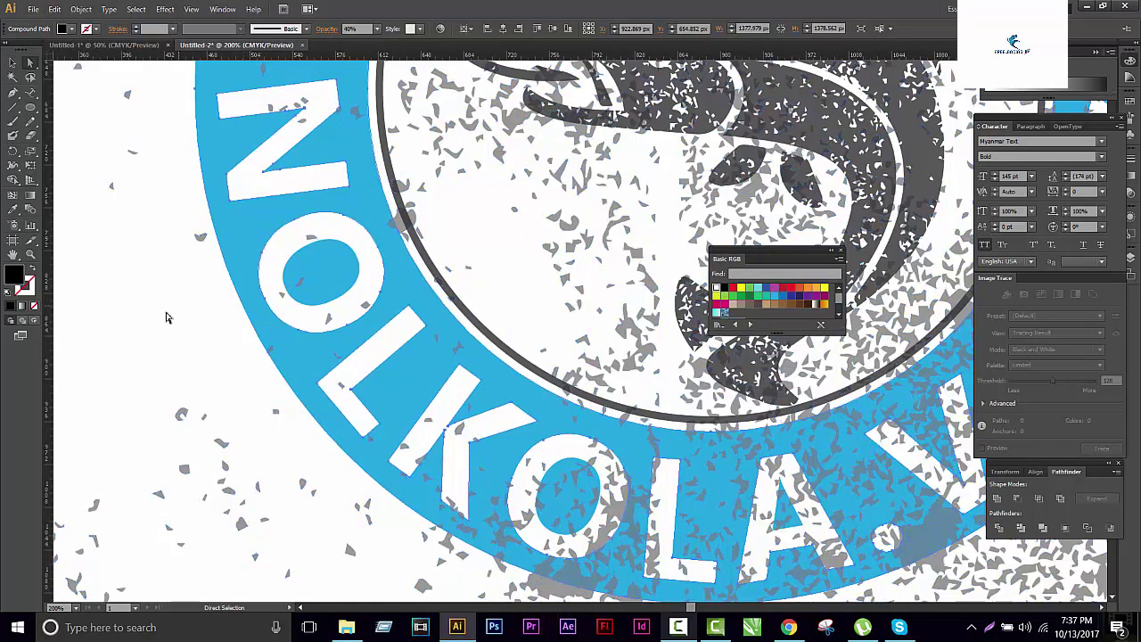
key(v)
click(570, 257)
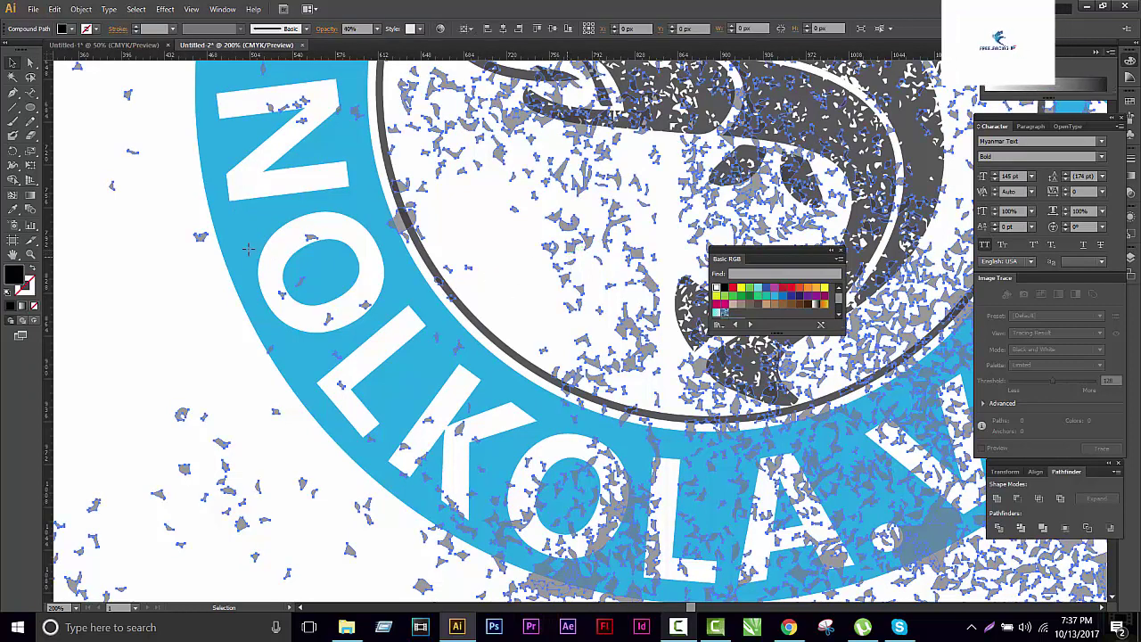
key(a)
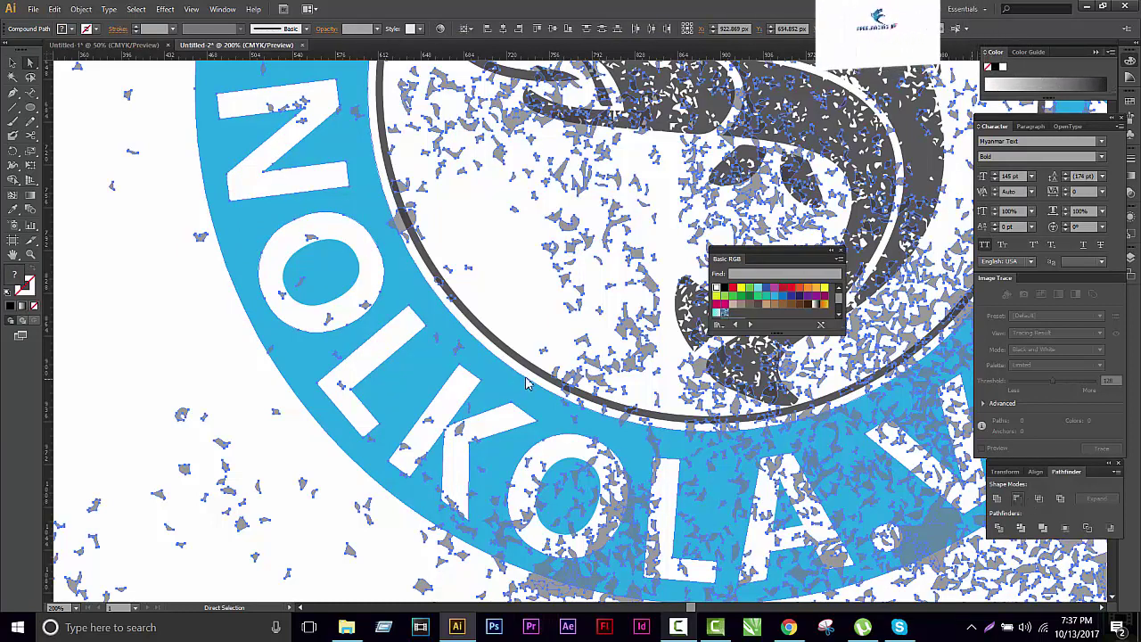
key(ctrl+shift+a)
scroll(537, 381, down, 2)
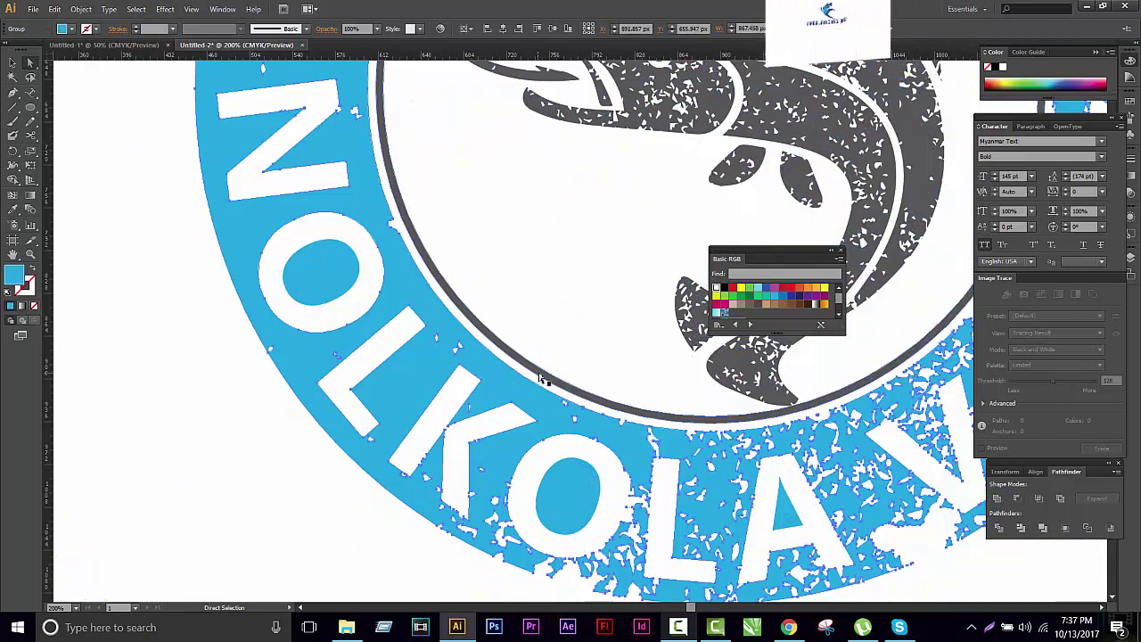
scroll(624, 428, down, 2)
scroll(658, 445, down, 1)
Step: Scroll around the artboard and marquee-select the finished distressed ring logo
scroll(675, 421, up, 2)
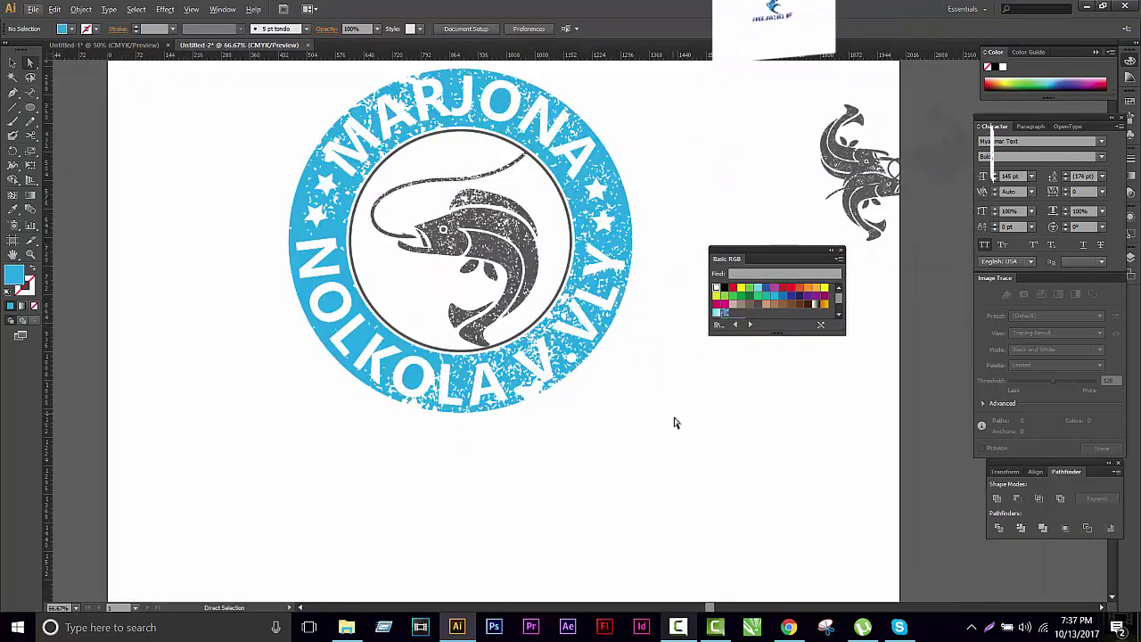
scroll(688, 405, up, 1)
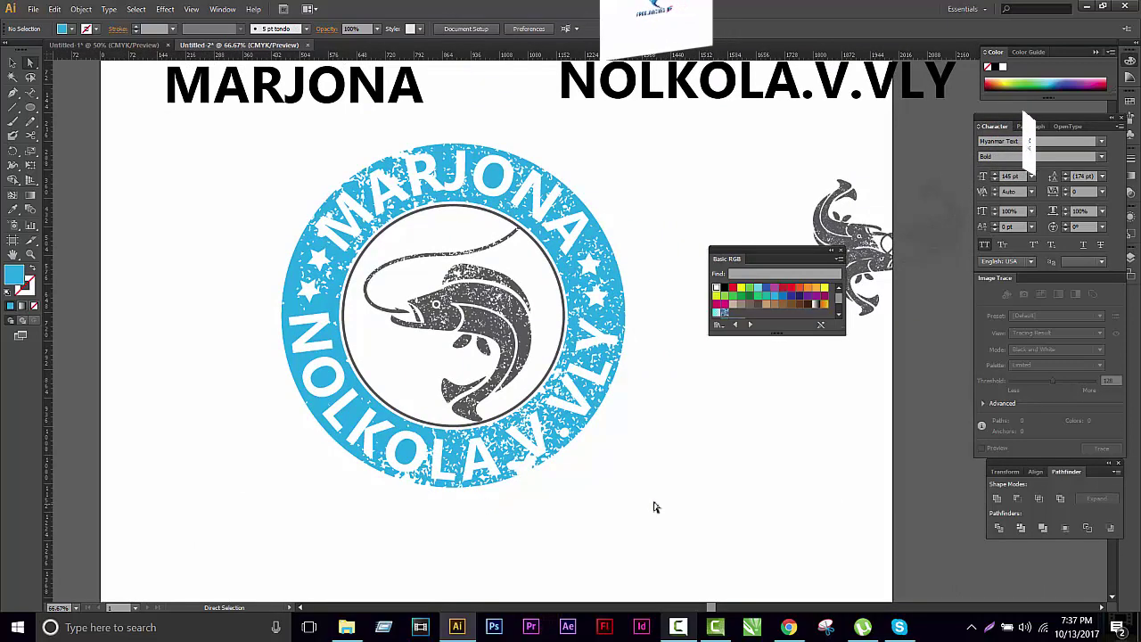
scroll(672, 490, down, 1)
scroll(627, 469, down, 1)
scroll(677, 498, right, 1)
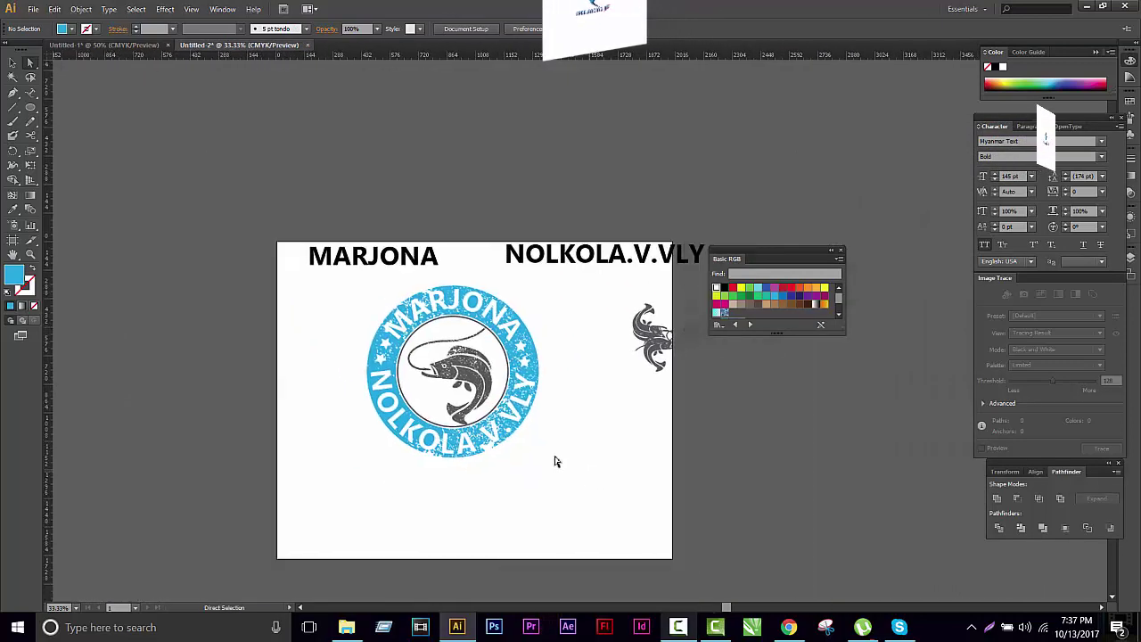
scroll(556, 459, up, 1)
scroll(593, 437, up, 1)
scroll(580, 499, down, 1)
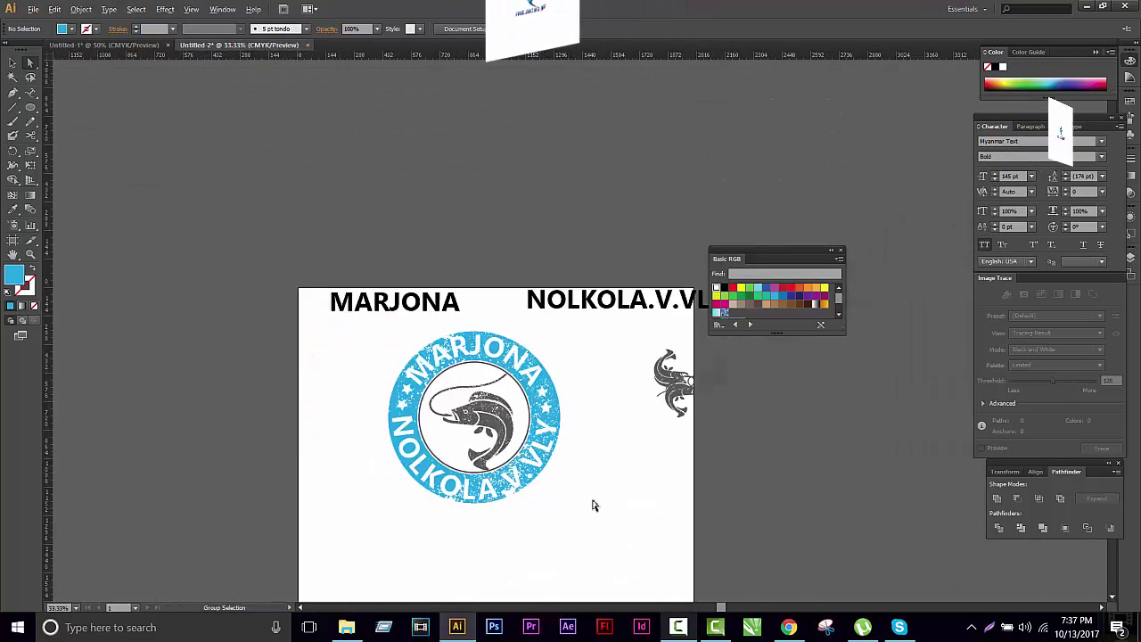
scroll(568, 454, down, 1)
drag(584, 459, 362, 241)
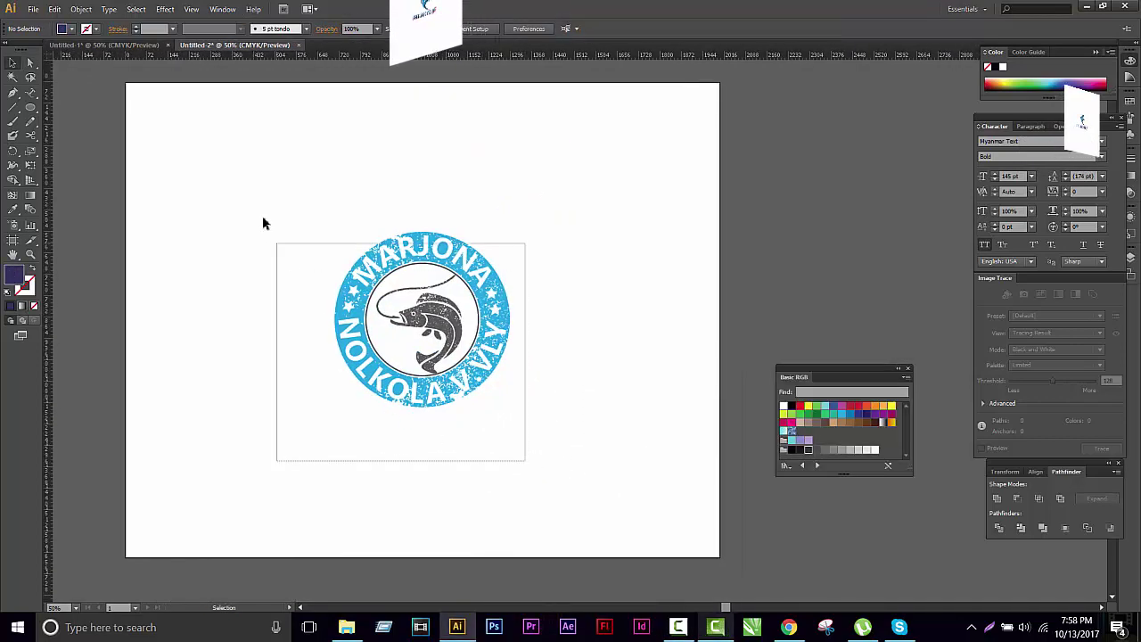
Step: Fill the whole logo group with the black swatch
click(327, 258)
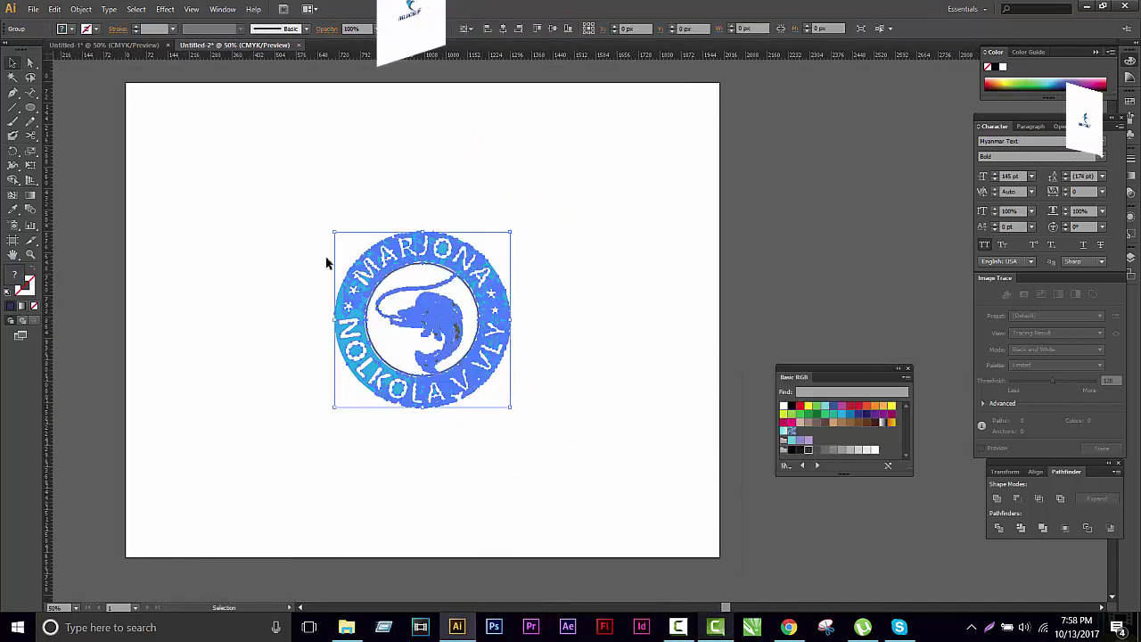
click(808, 450)
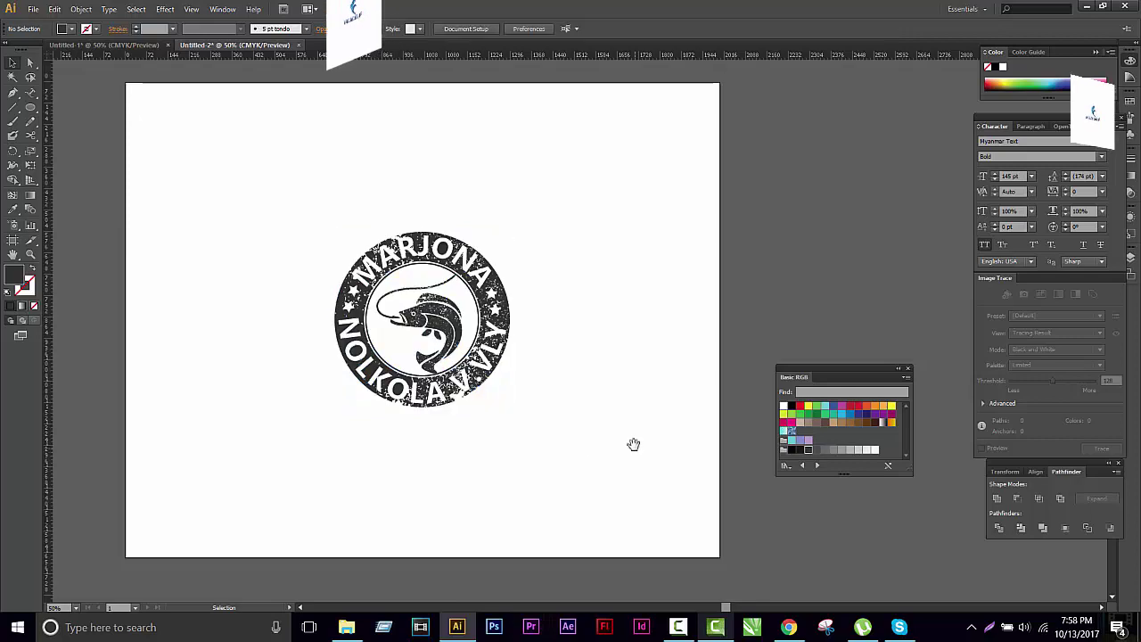
click(537, 256)
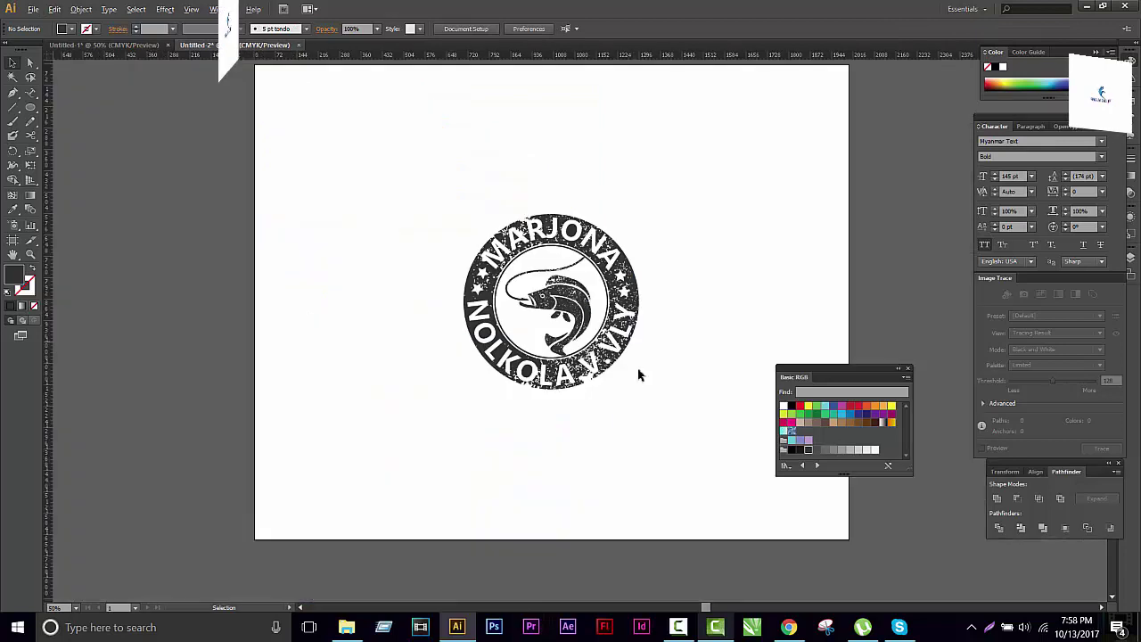
Step: Move the logo off the artboard and back into the artboard's upper part
drag(637, 437, 407, 222)
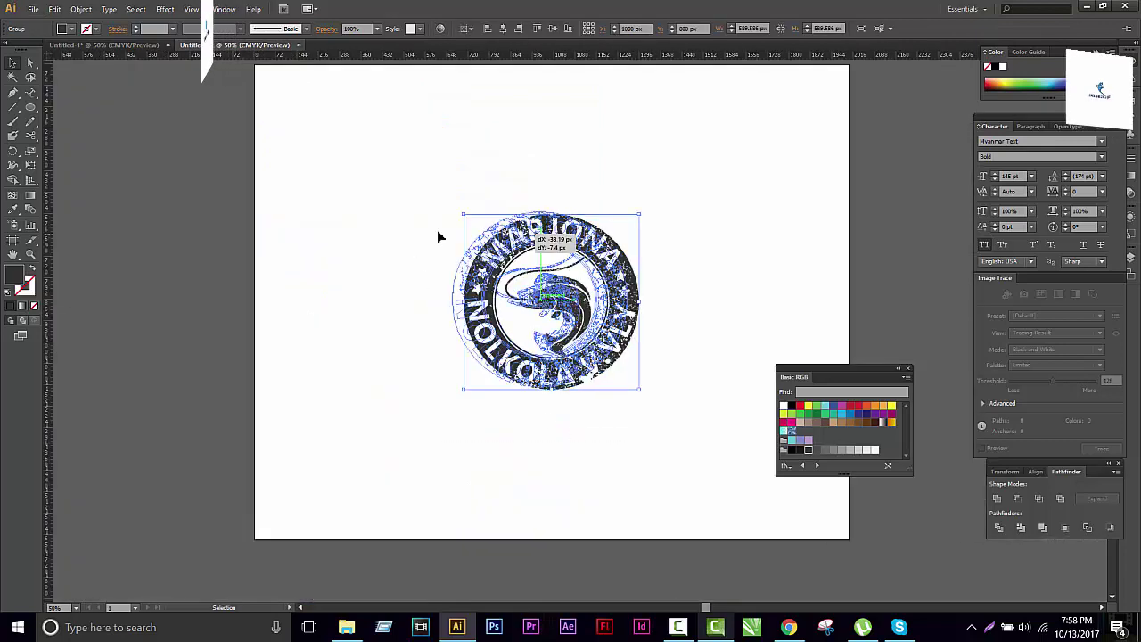
mouse_move(472, 245)
mouse_down()
mouse_move(259, 324)
mouse_move(450, 362)
mouse_up()
key(ctrl+1)
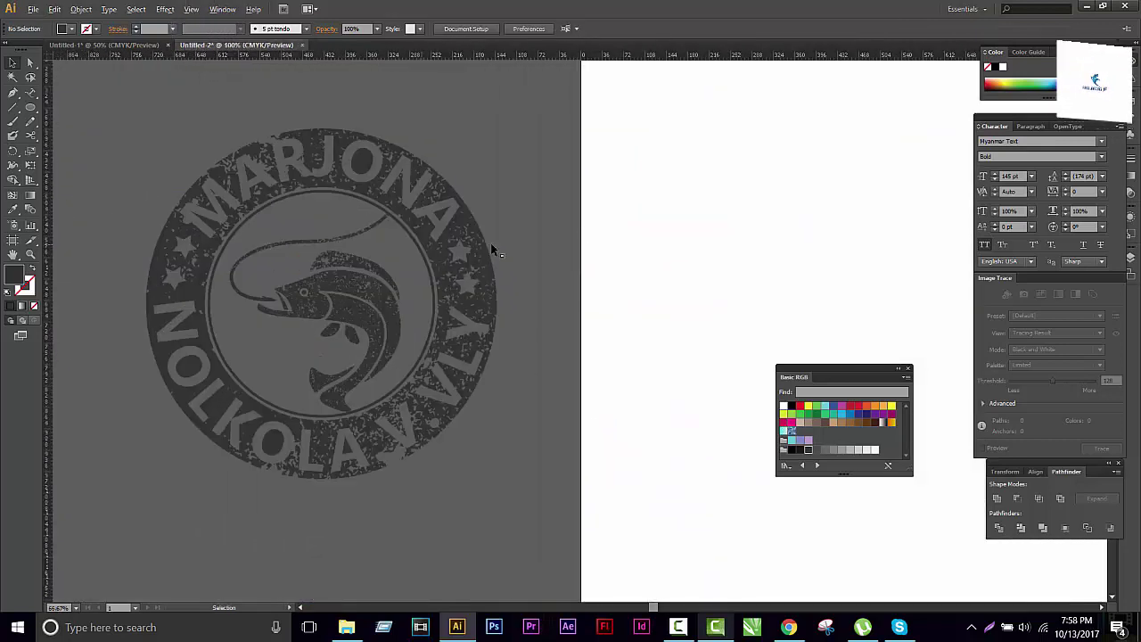
scroll(553, 232, down, 2)
drag(356, 214, 857, 246)
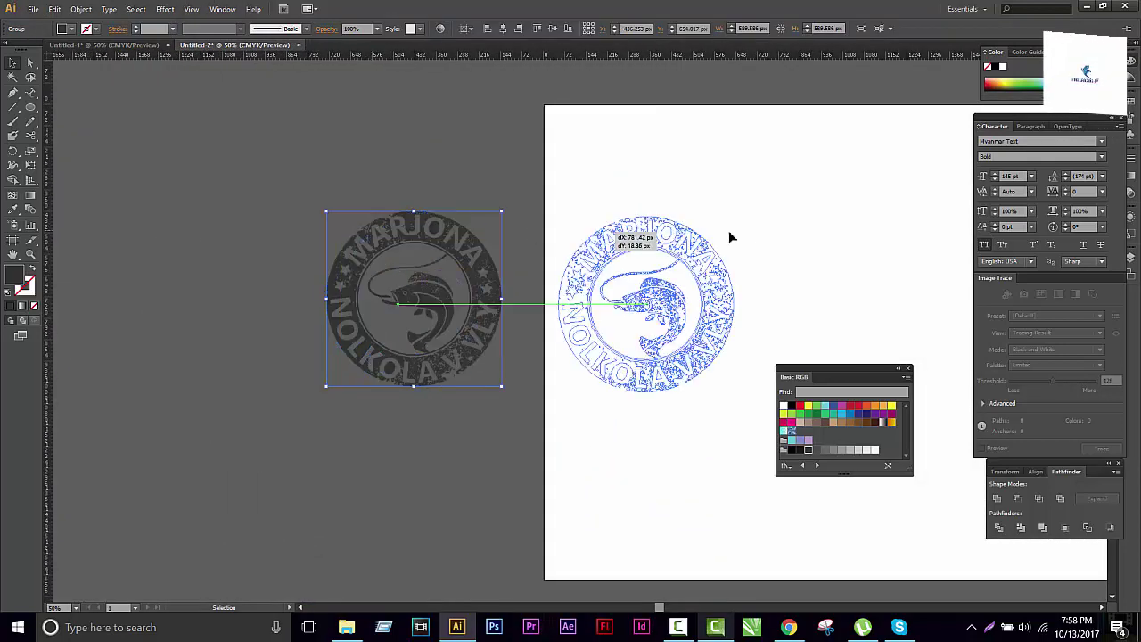
drag(597, 204, 164, 161)
drag(466, 235, 420, 231)
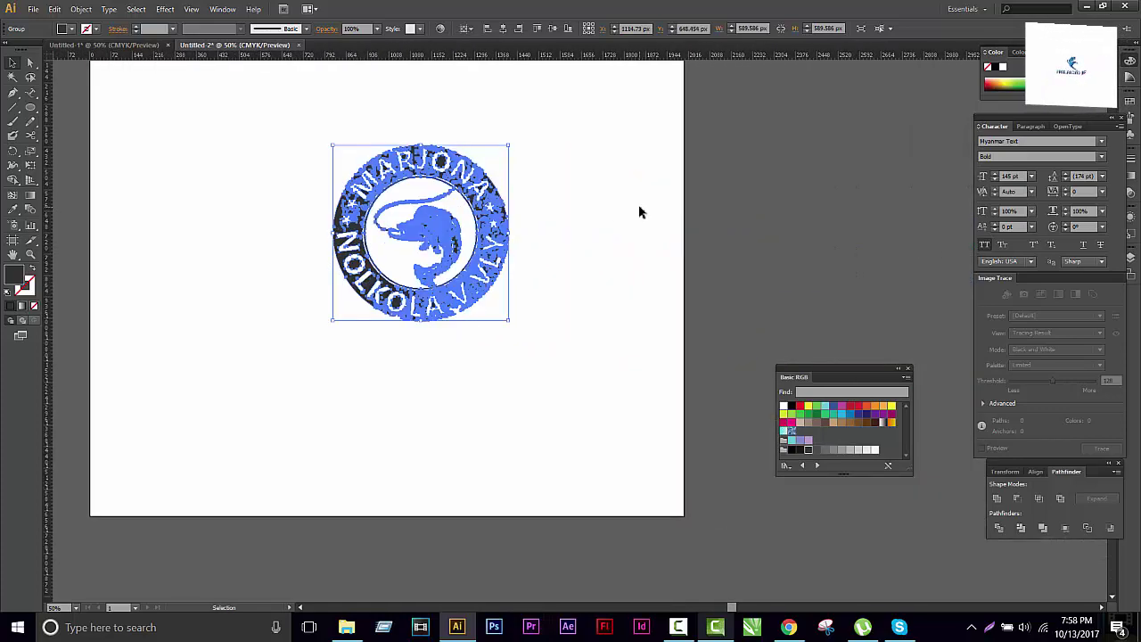
click(639, 212)
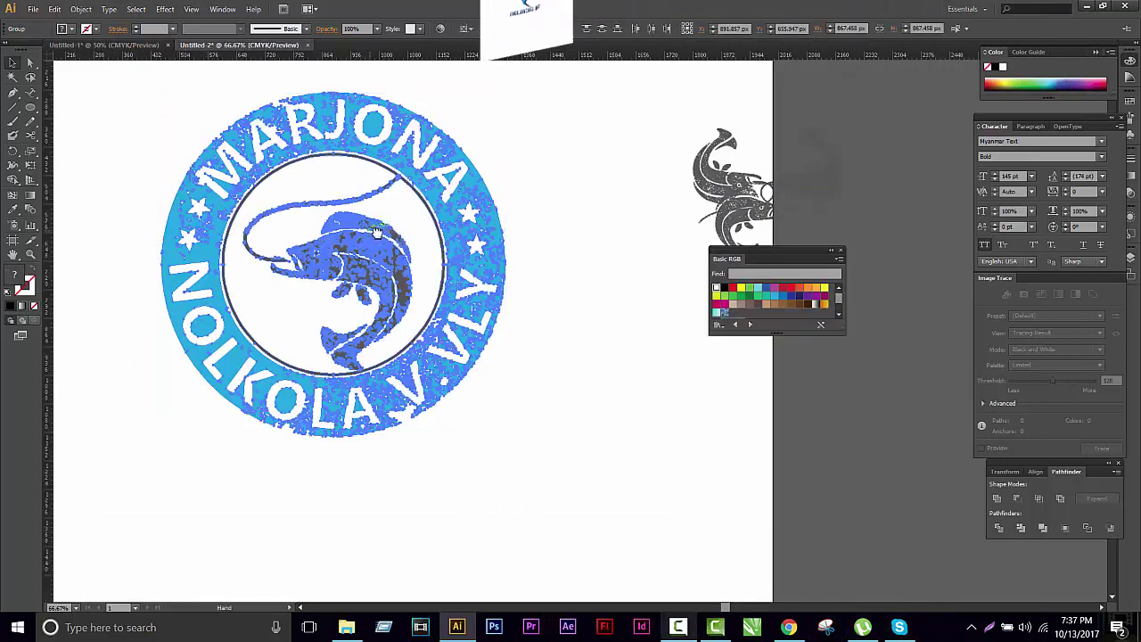
Step: Align the logo to the artboard's horizontal and vertical centre and scale it down
key(v)
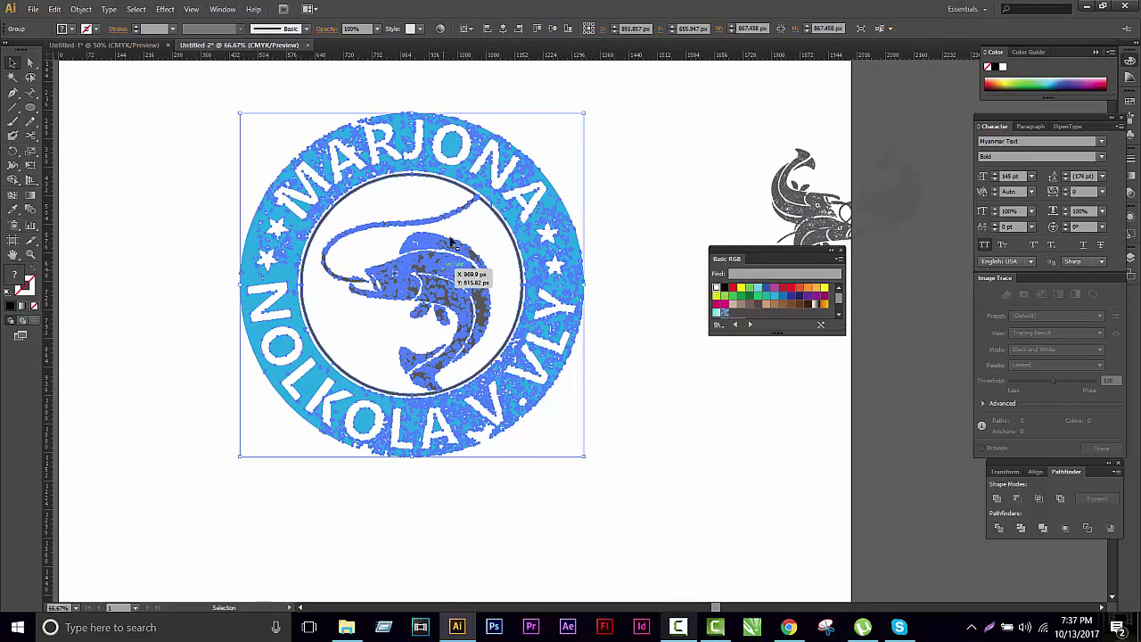
click(503, 29)
click(552, 28)
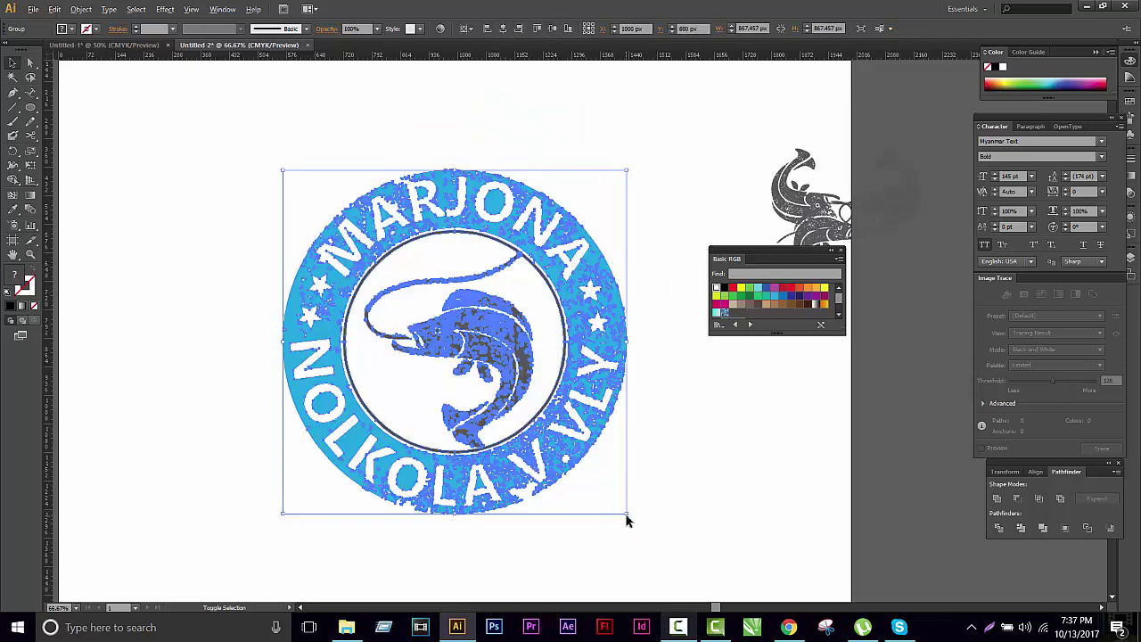
drag(626, 515, 570, 458)
click(611, 469)
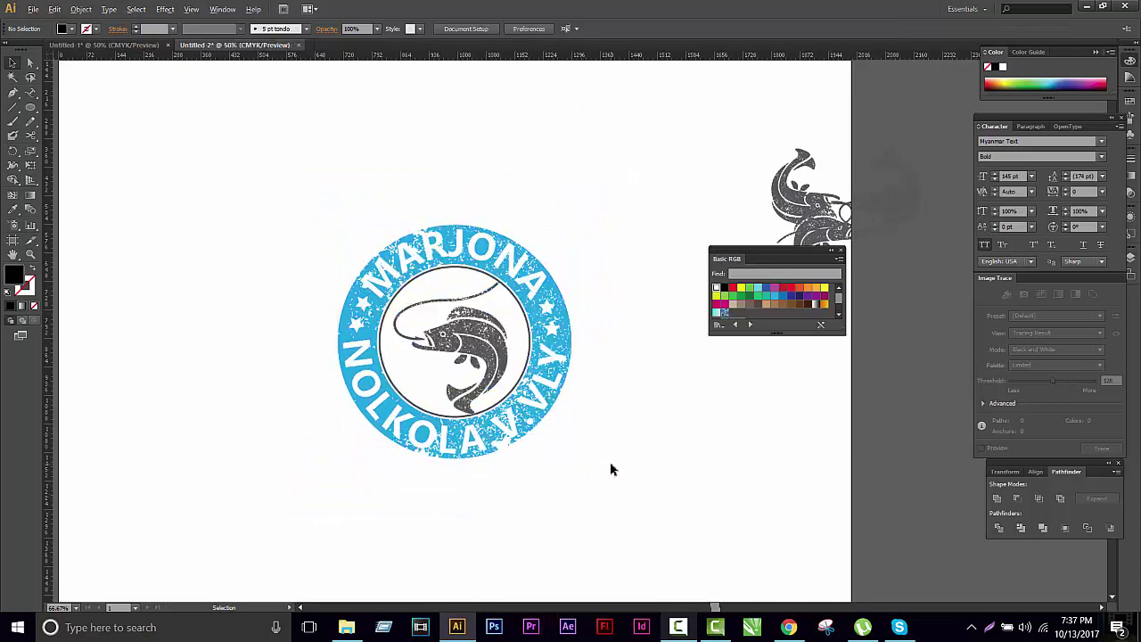
key(ctrl+minus)
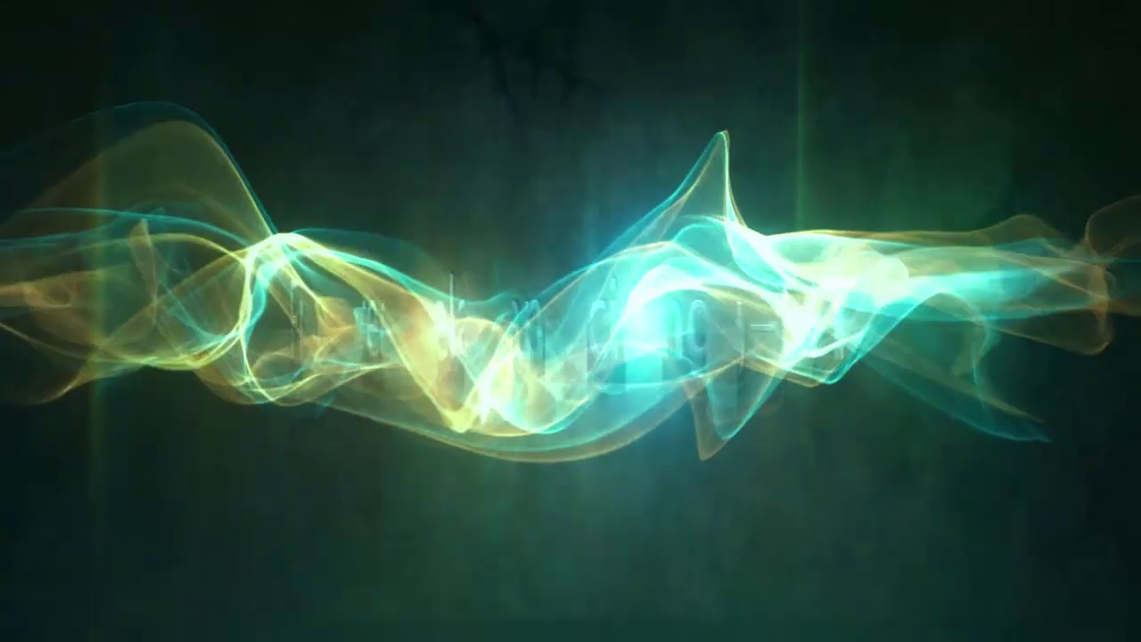